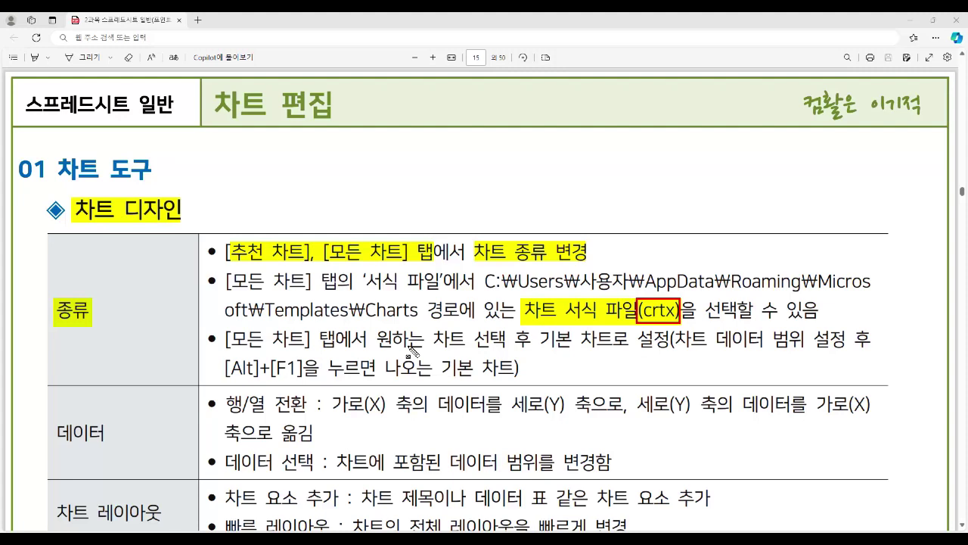
# Step: Review the notes on setting a chosen chart as the default chart in the chart type row
pyautogui.moveTo(539, 338); pyautogui.dragTo(668, 352)
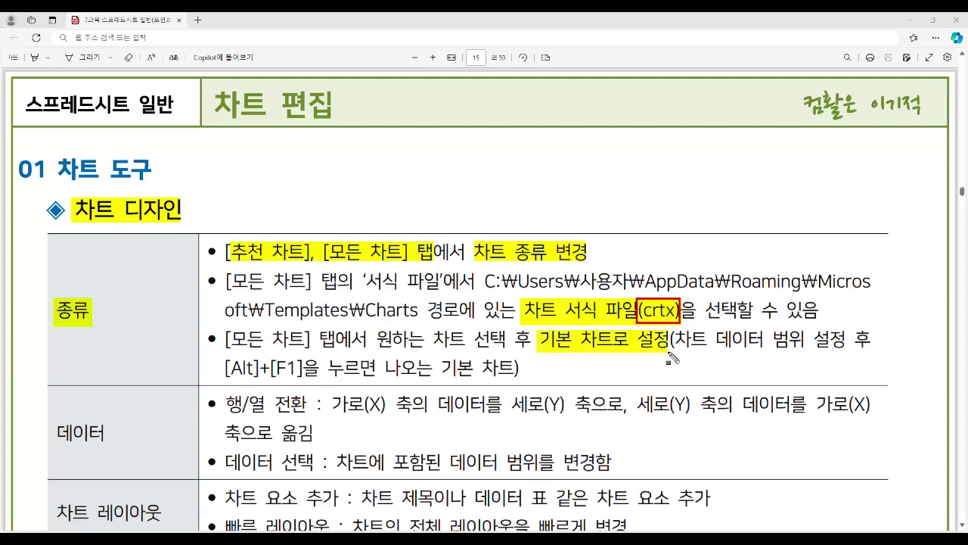
pyautogui.moveTo(224, 369); pyautogui.dragTo(303, 384)
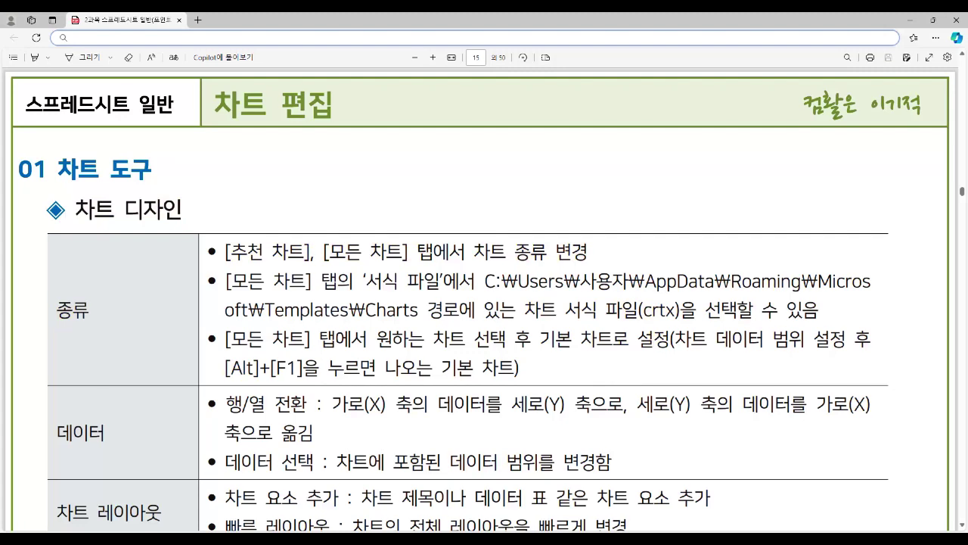
# Step: Switch to the 통합 문서2 workbook in Excel and open the chart template folder through the chart's Change Chart Type dialog
pyautogui.click(488, 539)
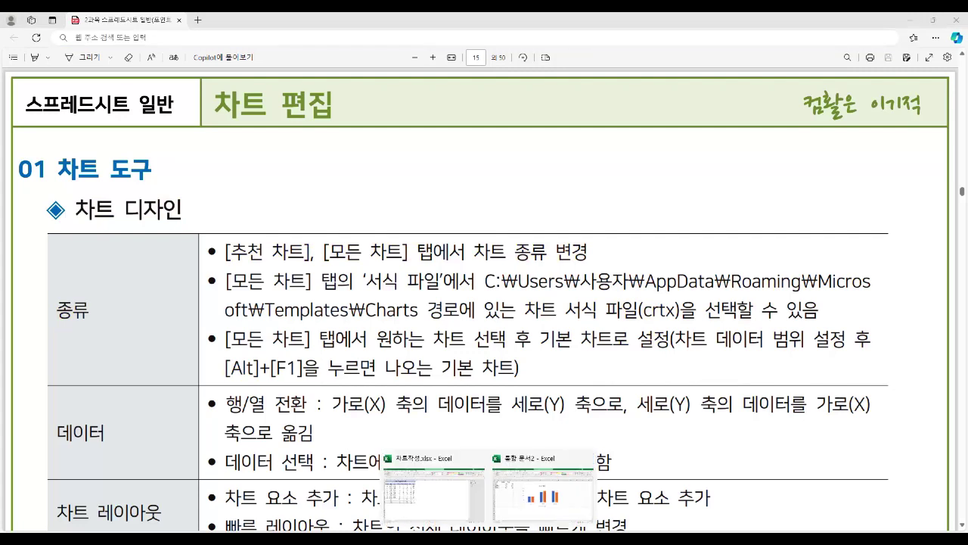
pyautogui.click(514, 510)
pyautogui.click(395, 182)
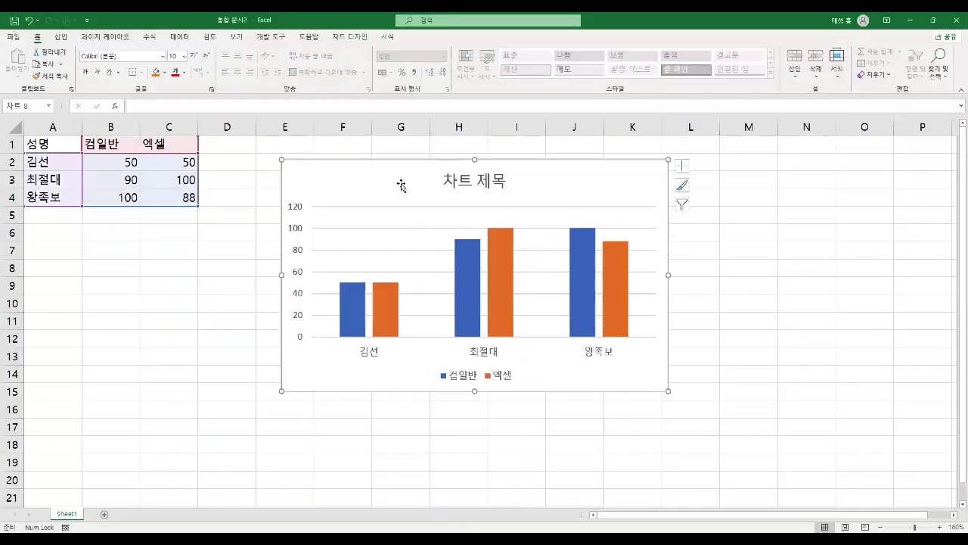
pyautogui.click(350, 37)
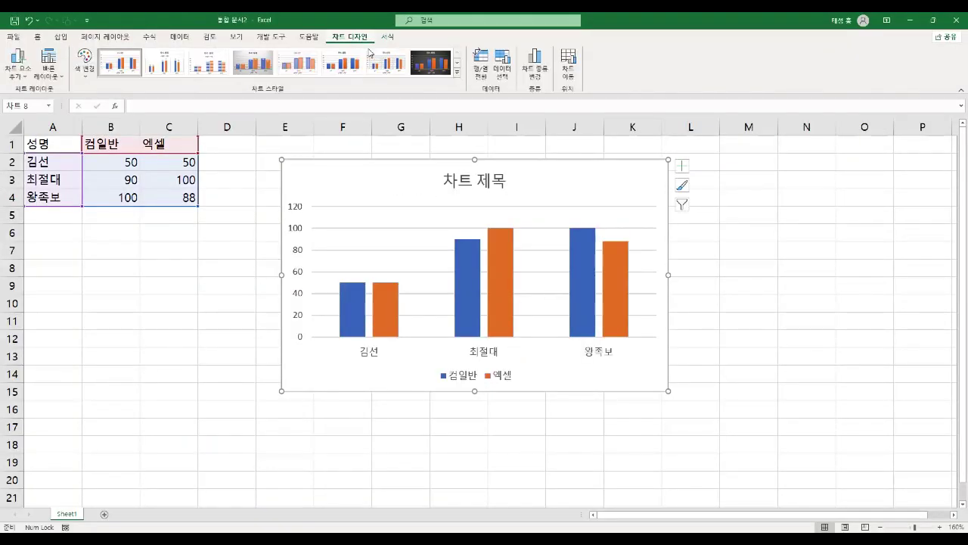
pyautogui.click(533, 66)
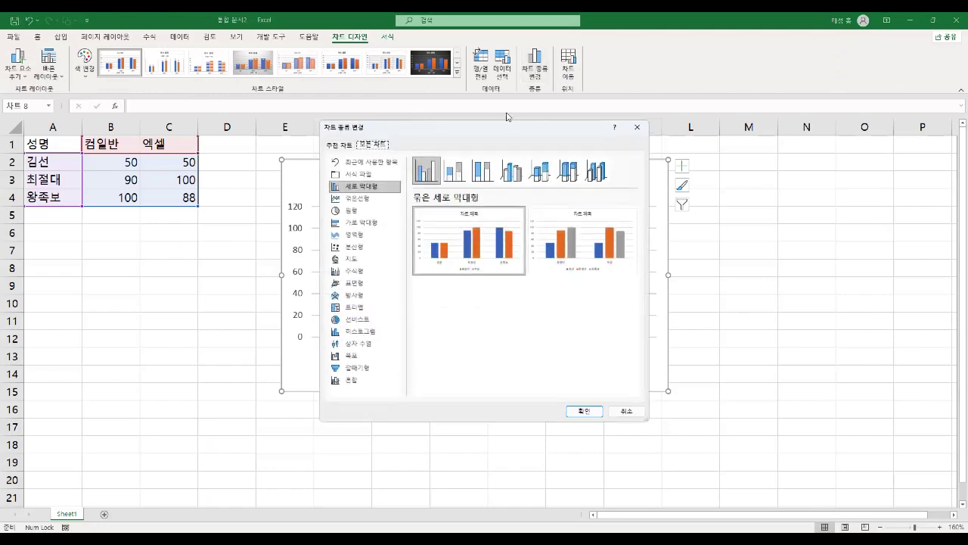
pyautogui.click(373, 174)
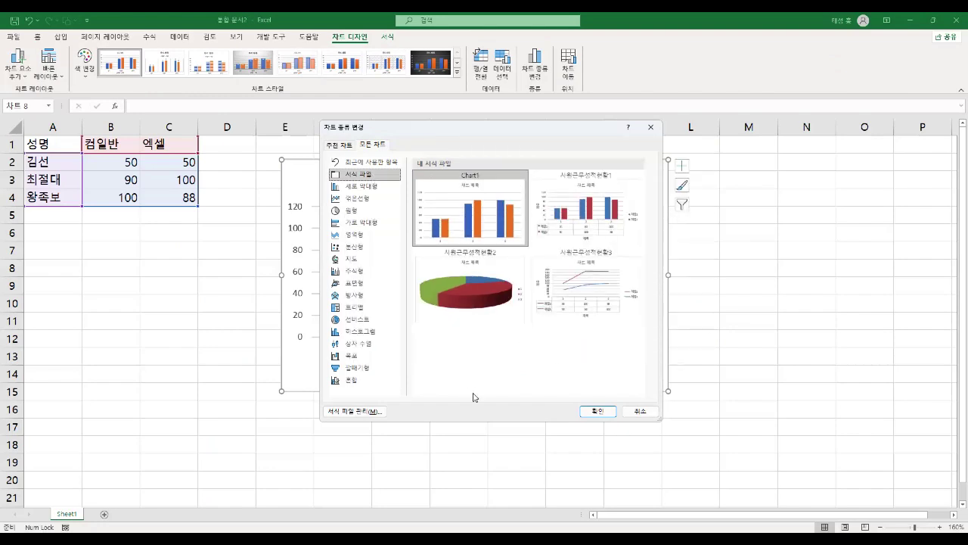
pyautogui.click(364, 412)
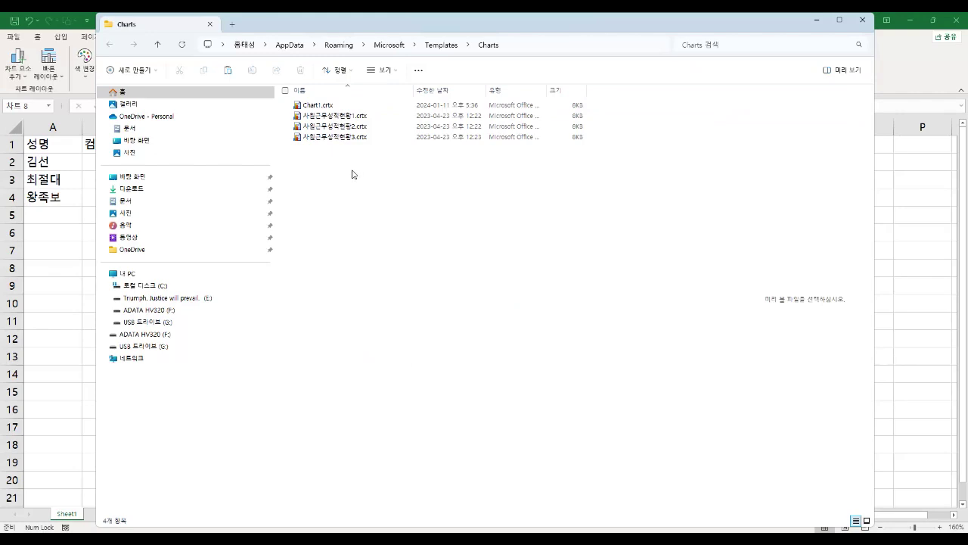
# Step: Examine the .crtx template files and their folder path, and close the folder and the dialog without changing the chart type
pyautogui.moveTo(318, 93); pyautogui.dragTo(379, 146)
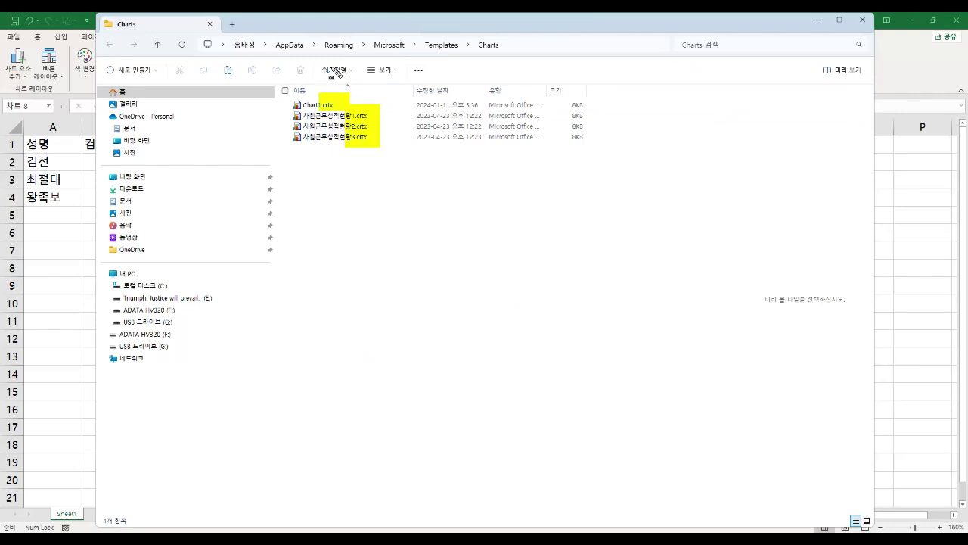
pyautogui.moveTo(269, 37); pyautogui.dragTo(501, 54)
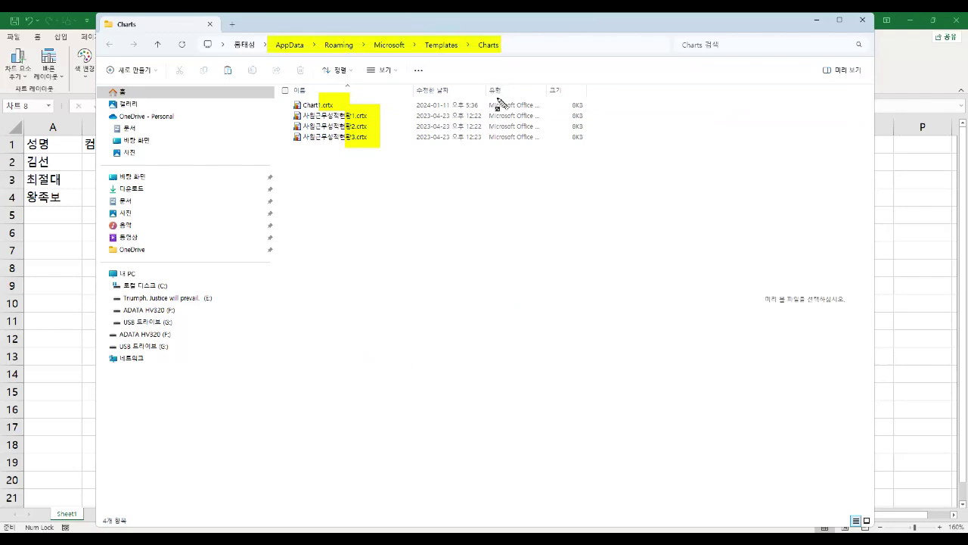
pyautogui.click(863, 20)
pyautogui.click(648, 410)
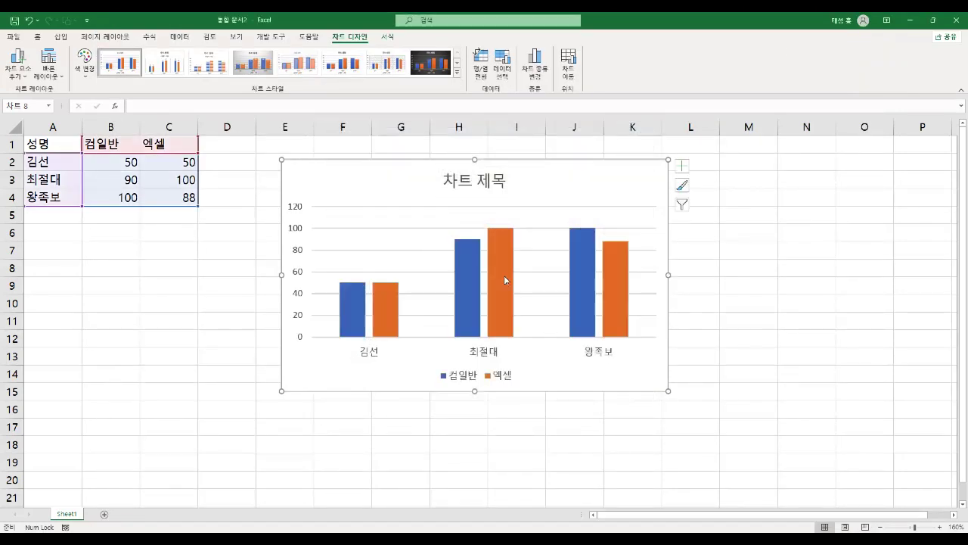
# Step: View the chart's Save as Template command and its save dialog, and cancel without saving a template
pyautogui.rightClick(390, 177)
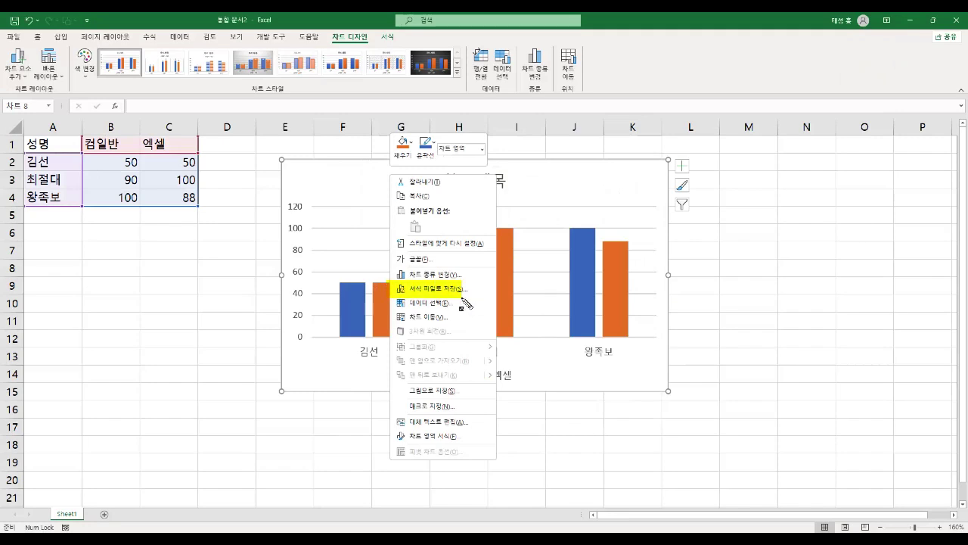
pyautogui.moveTo(389, 278); pyautogui.dragTo(490, 299)
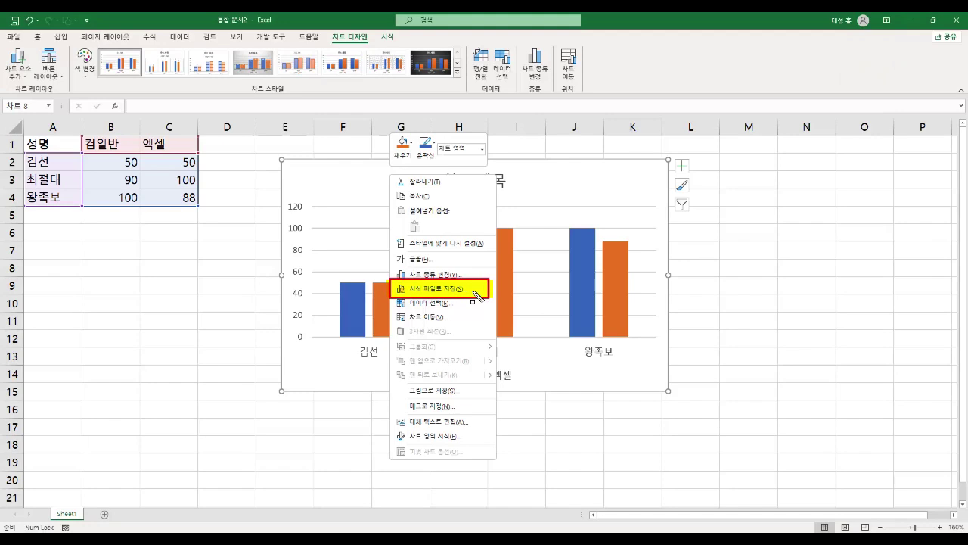
pyautogui.press('Escape')
pyautogui.rightClick(400, 178)
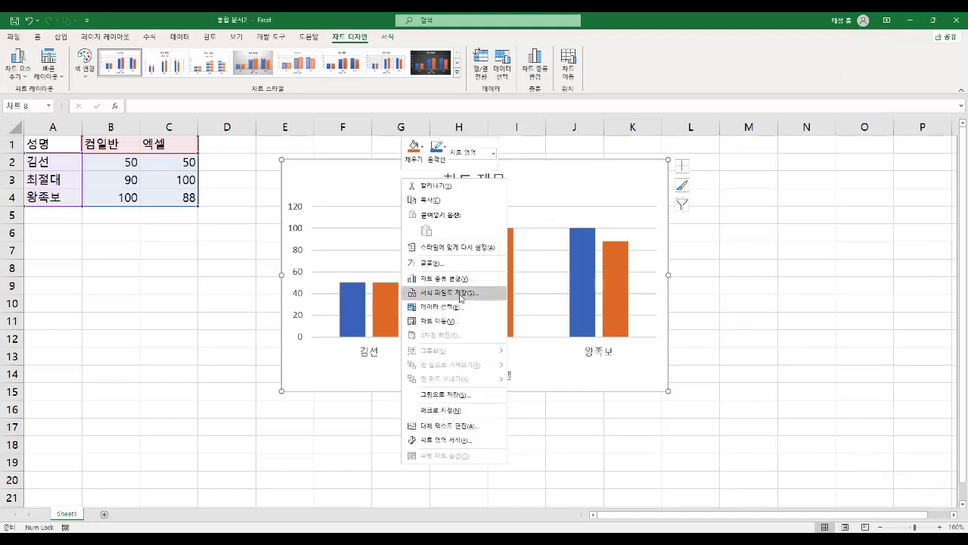
pyautogui.click(460, 295)
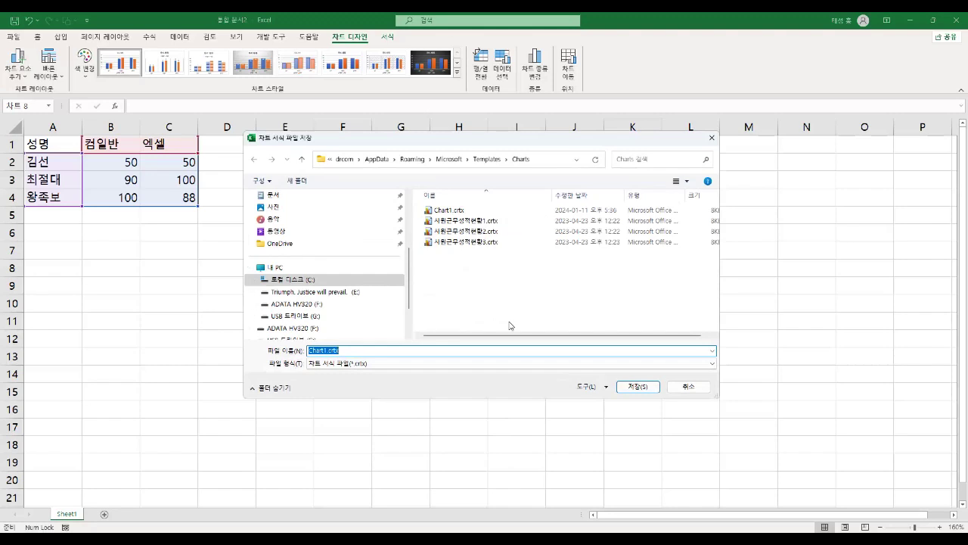
pyautogui.click(688, 387)
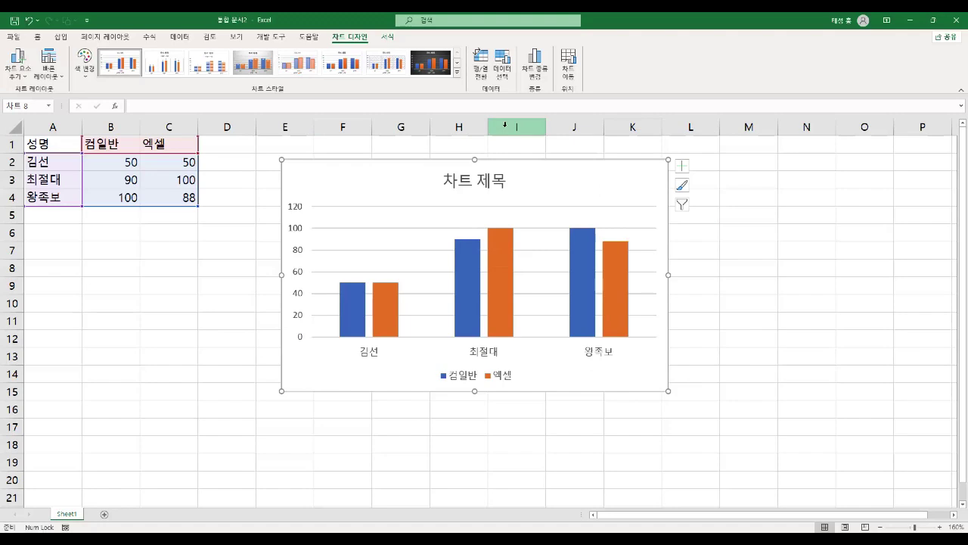
# Step: Check the Set as Default Chart option of the clustered column type in the Change Chart Type dialog
pyautogui.click(536, 66)
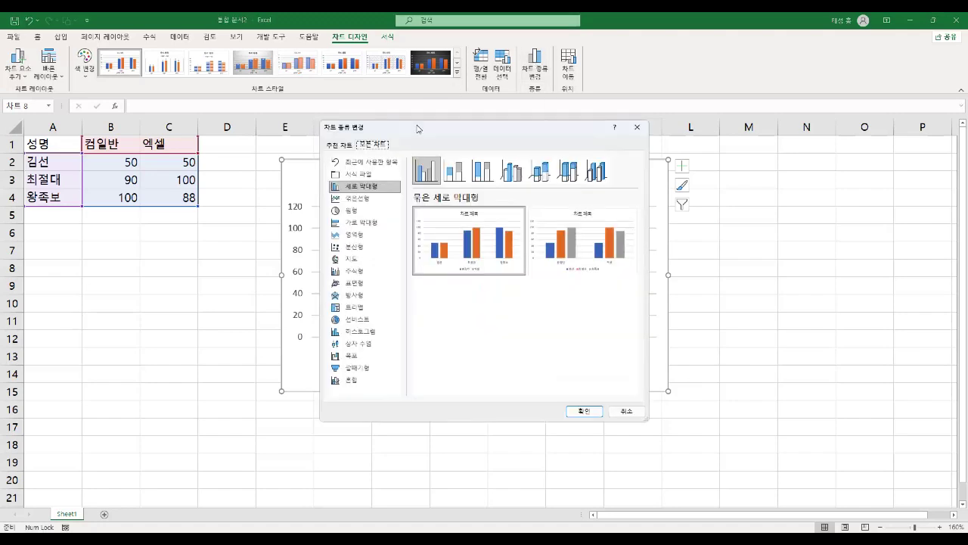
pyautogui.rightClick(425, 170)
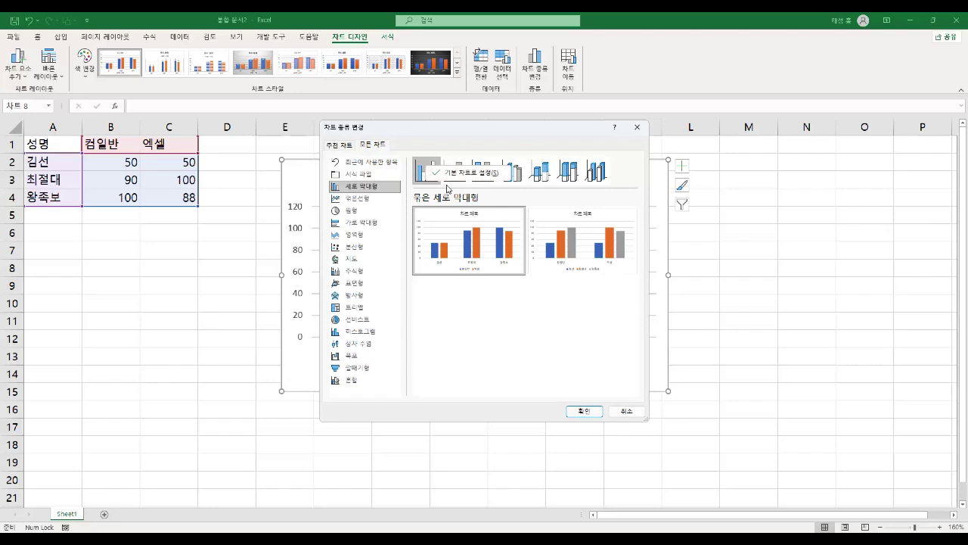
pyautogui.press('Escape')
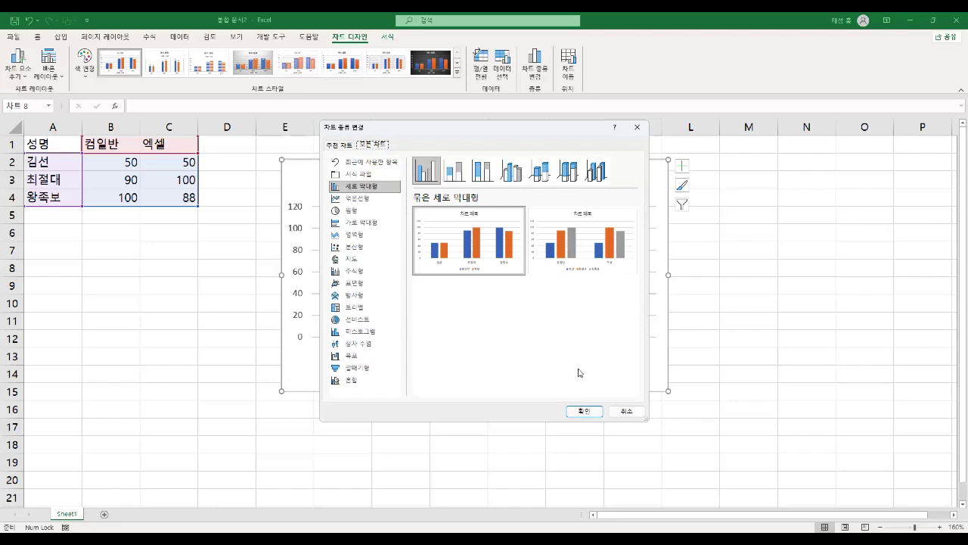
# Step: Switch to the PDF notes in Edge and review the data row on switching rows and columns and selecting chart data
pyautogui.click(454, 539)
pyautogui.scroll(-3, 203, 350)
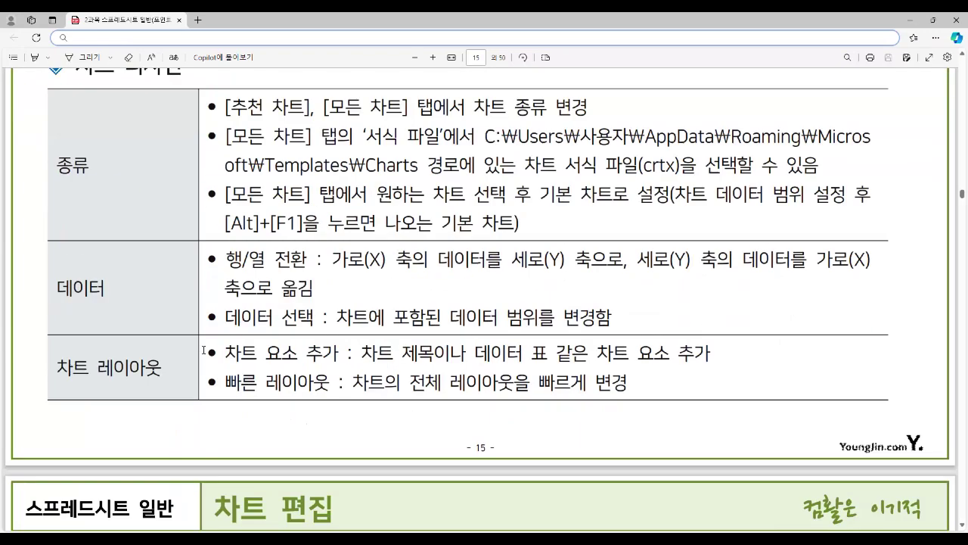
pyautogui.moveTo(55, 275); pyautogui.dragTo(112, 301)
pyautogui.moveTo(226, 258)
pyautogui.mouseDown()
pyautogui.moveTo(280, 277)
pyautogui.moveTo(386, 265)
pyautogui.moveTo(859, 266)
pyautogui.mouseUp()
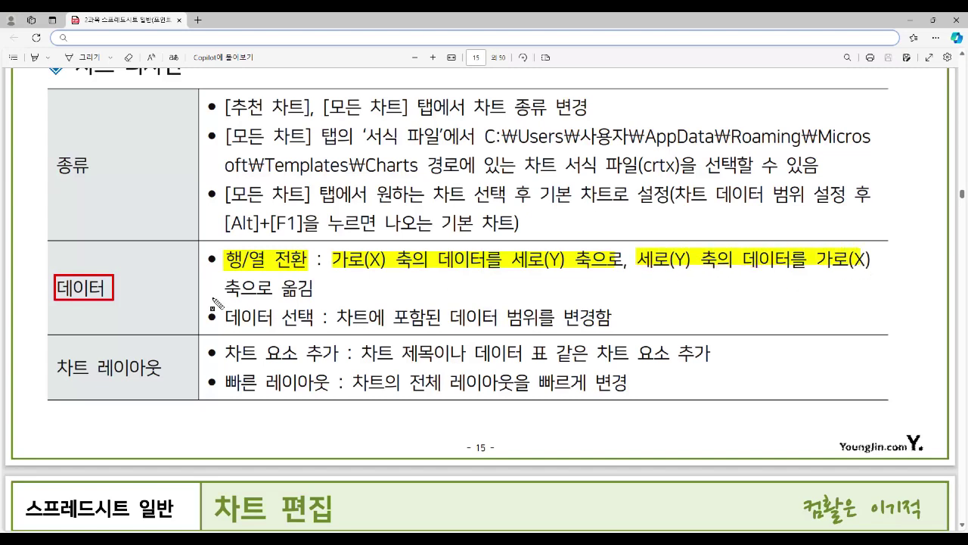
pyautogui.moveTo(223, 288); pyautogui.dragTo(316, 294)
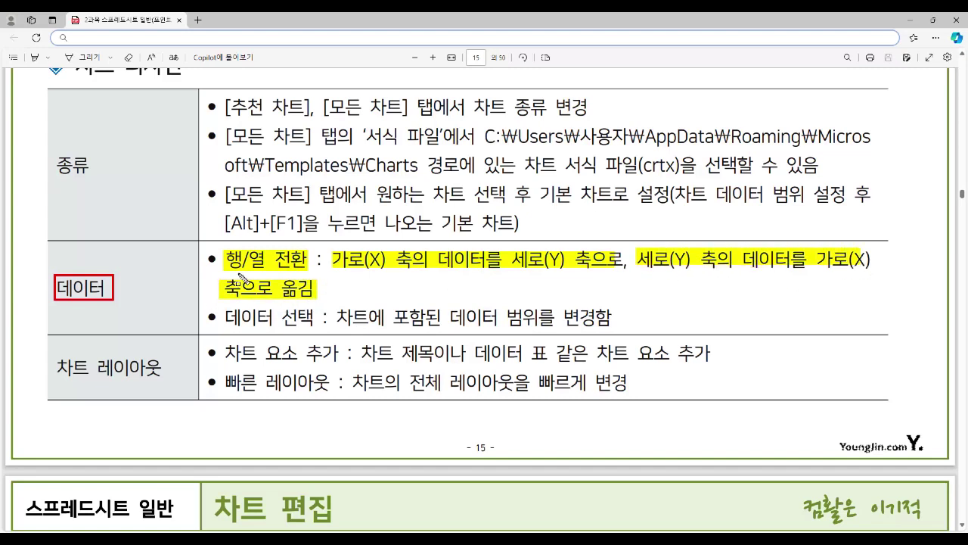
pyautogui.moveTo(224, 250); pyautogui.dragTo(306, 270)
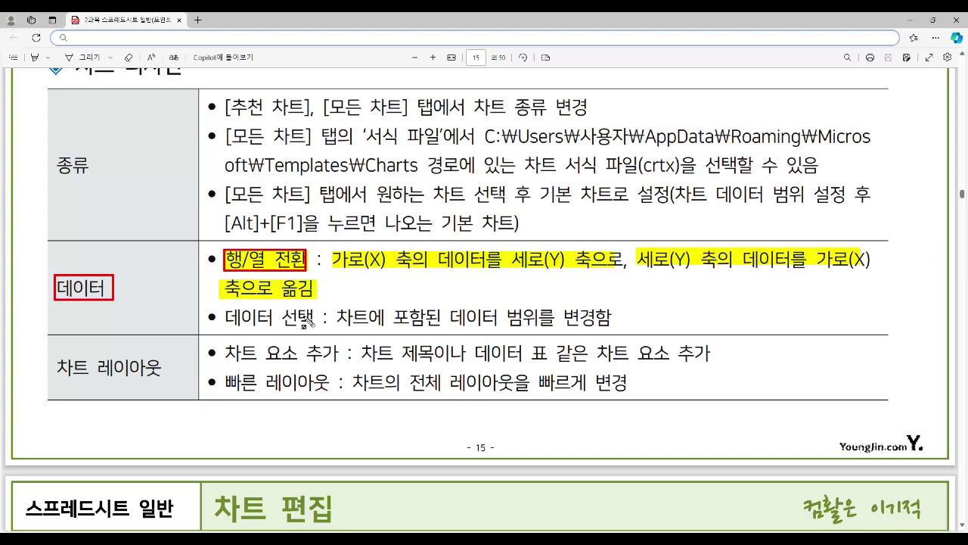
pyautogui.moveTo(225, 314); pyautogui.dragTo(304, 324)
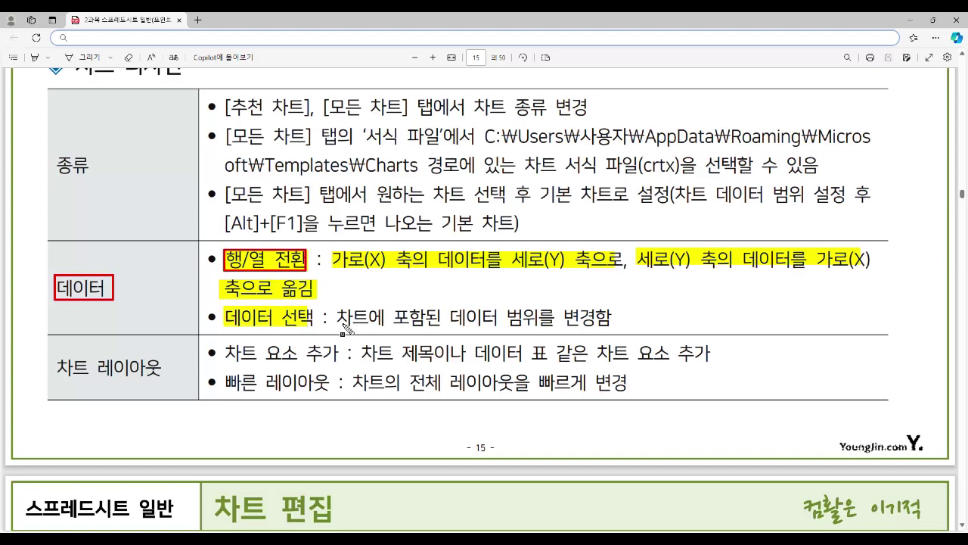
pyautogui.moveTo(441, 315); pyautogui.dragTo(607, 332)
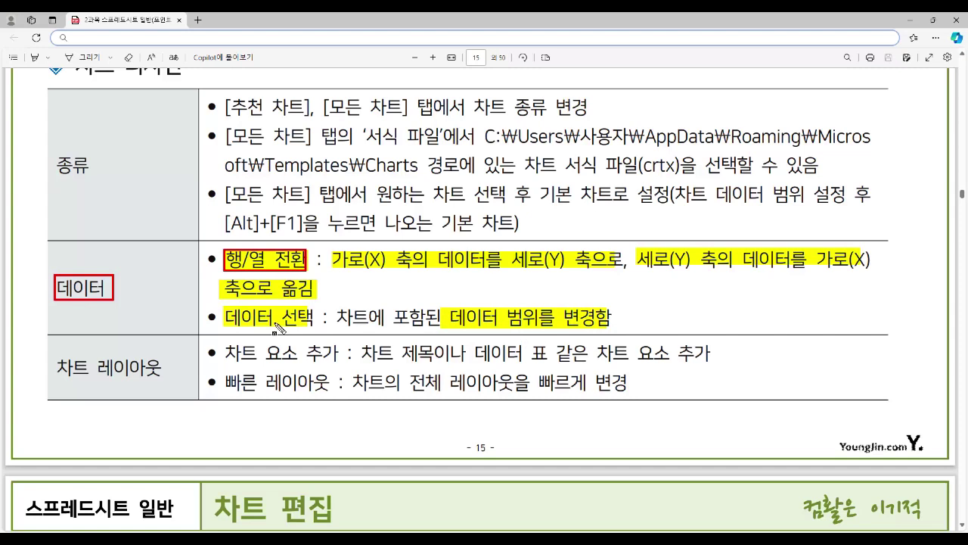
pyautogui.moveTo(222, 306); pyautogui.dragTo(316, 328)
# Step: Review the chart layout row on adding chart elements and using quick layouts
pyautogui.moveTo(52, 368)
pyautogui.mouseDown()
pyautogui.moveTo(155, 369)
pyautogui.moveTo(165, 383)
pyautogui.mouseUp()
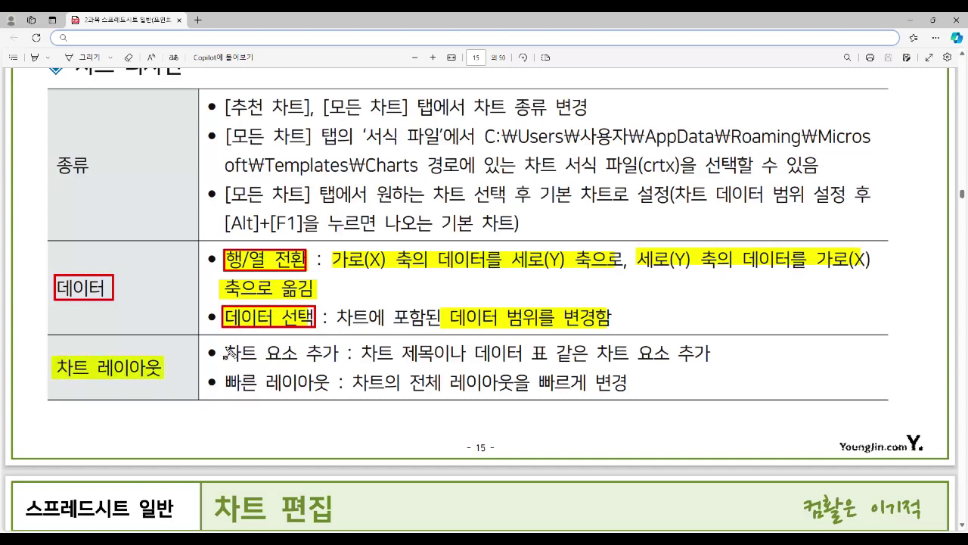
pyautogui.moveTo(225, 351); pyautogui.dragTo(339, 352)
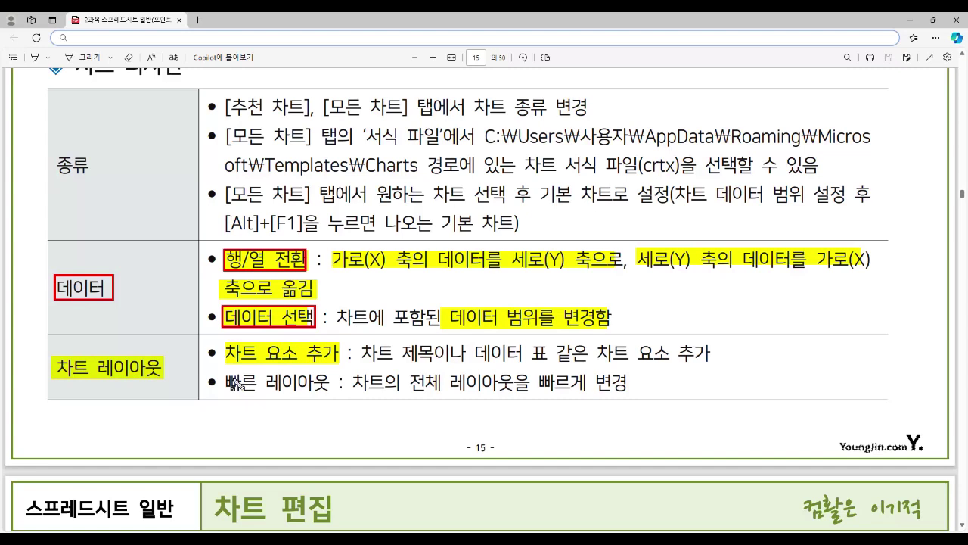
pyautogui.moveTo(225, 382)
pyautogui.mouseDown()
pyautogui.moveTo(315, 384)
pyautogui.moveTo(329, 396)
pyautogui.mouseUp()
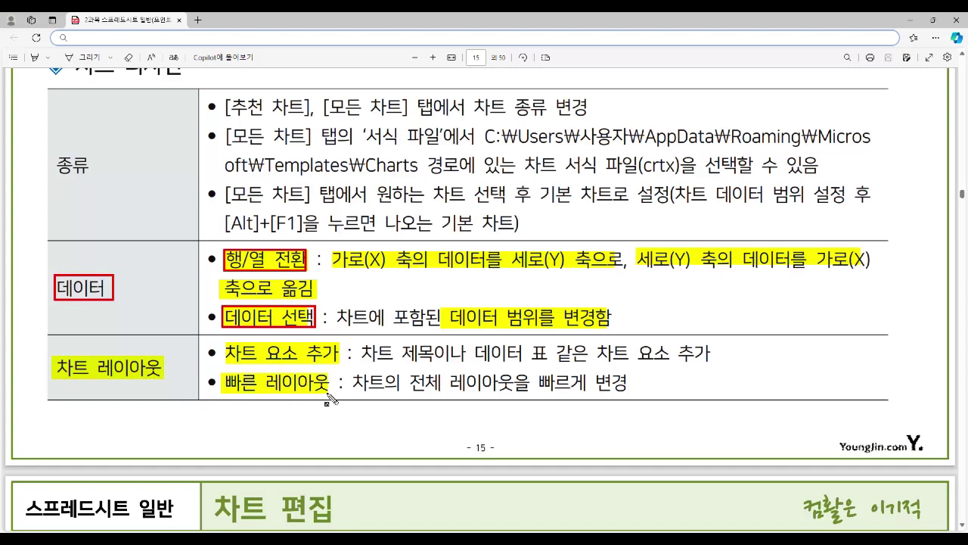
# Step: Review the chart style and location rows on page 16, covering color changes, predefined styles and moving the chart
pyautogui.scroll(-5, 313, 392)
pyautogui.moveTo(60, 183); pyautogui.dragTo(140, 194)
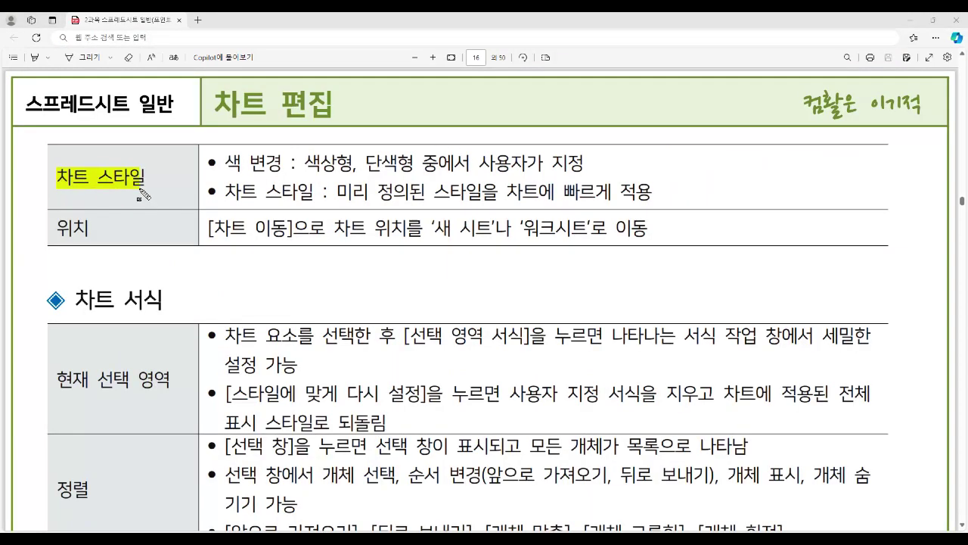
pyautogui.moveTo(226, 162); pyautogui.dragTo(412, 163)
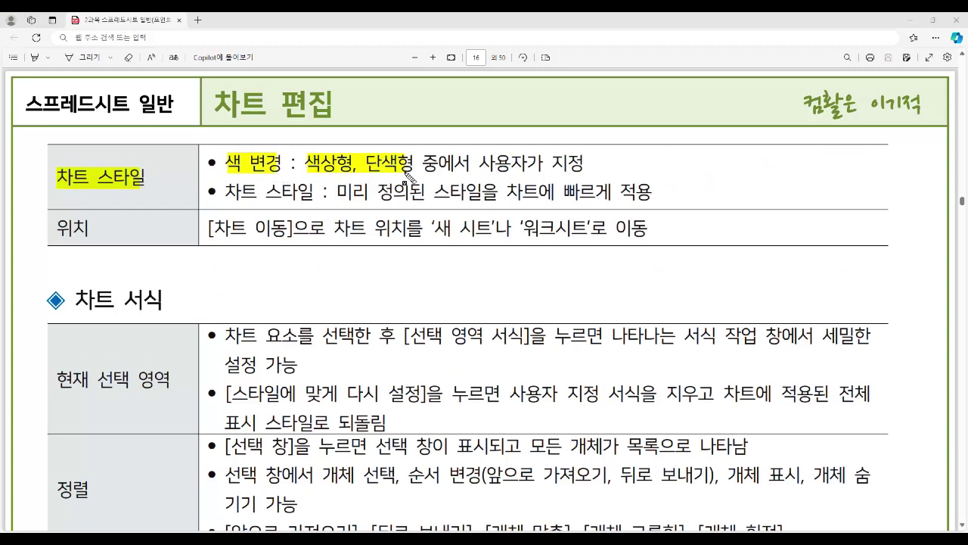
pyautogui.moveTo(226, 192); pyautogui.dragTo(304, 193)
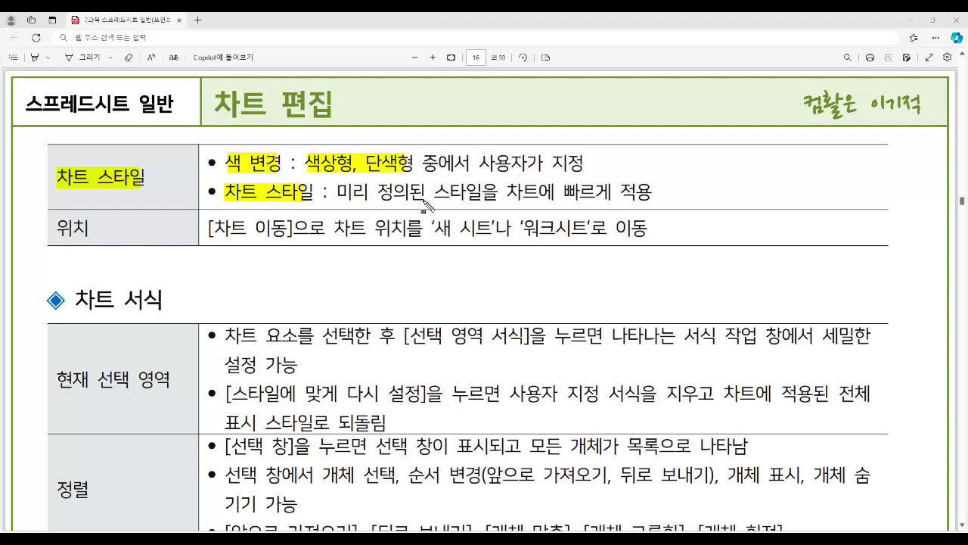
pyautogui.moveTo(435, 192); pyautogui.dragTo(647, 195)
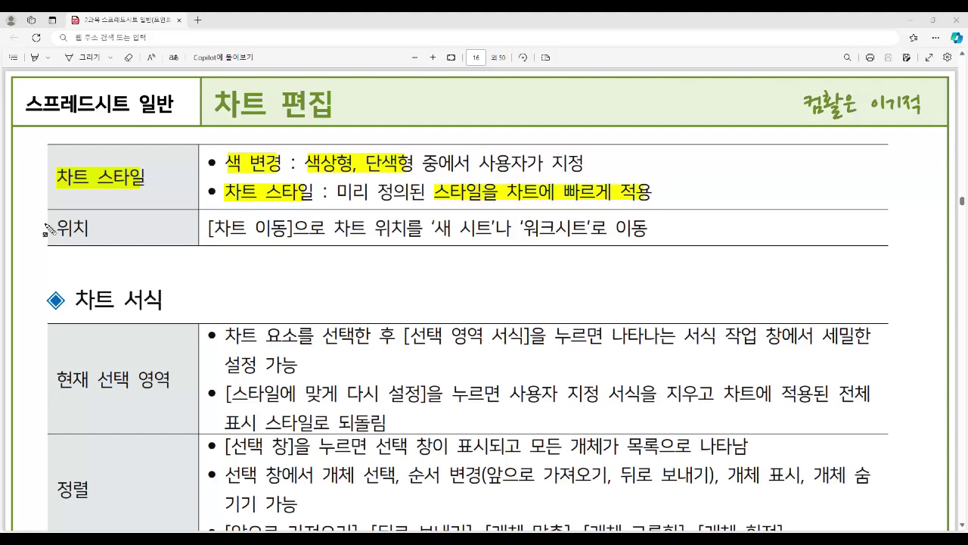
pyautogui.moveTo(50, 229); pyautogui.dragTo(89, 228)
pyautogui.moveTo(437, 229); pyautogui.dragTo(585, 228)
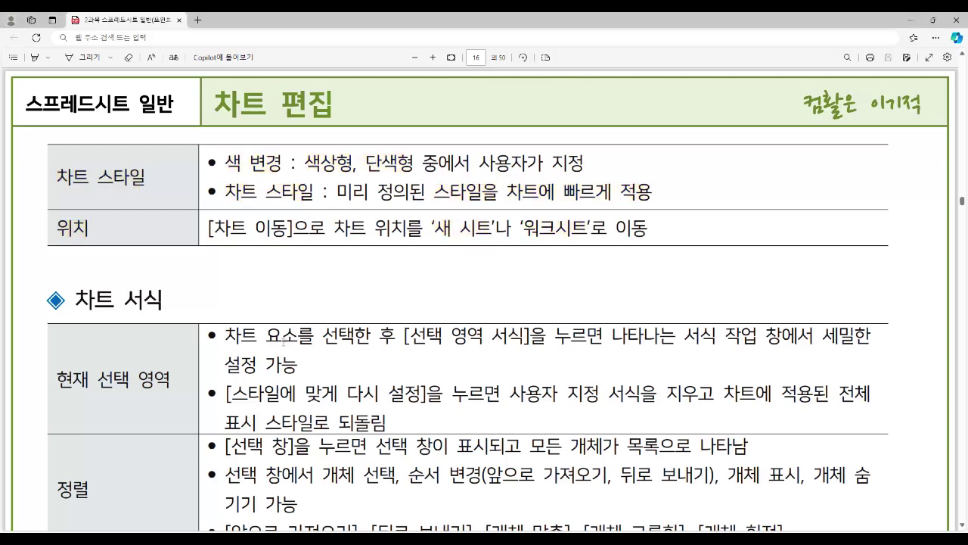
# Step: Highlight the 차트 서식 heading, the 현재 선택 영역 label and its terms 선택 영역 서식 and 스타일에 맞게 다시 설정
pyautogui.scroll(-1, 231, 314)
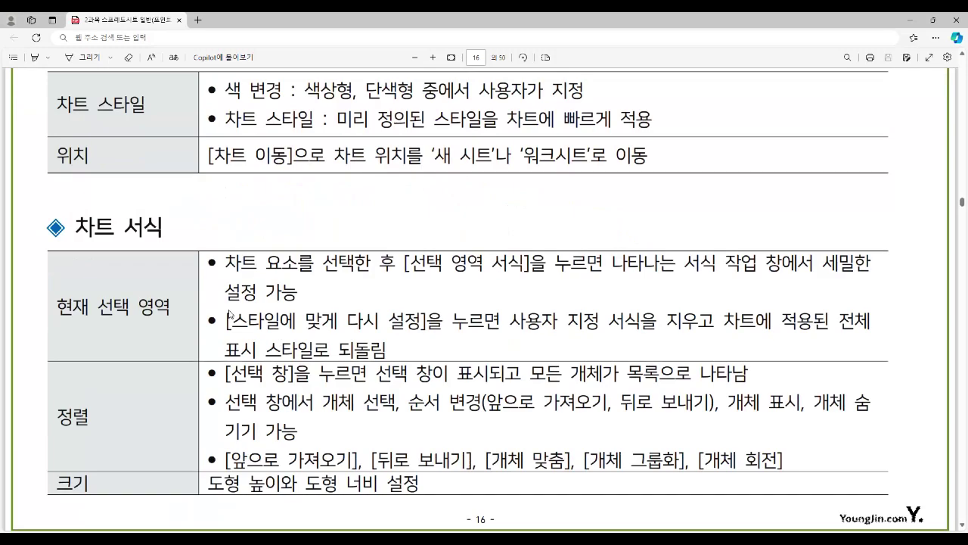
pyautogui.moveTo(71, 217)
pyautogui.mouseDown()
pyautogui.moveTo(127, 251)
pyautogui.moveTo(178, 249)
pyautogui.mouseUp()
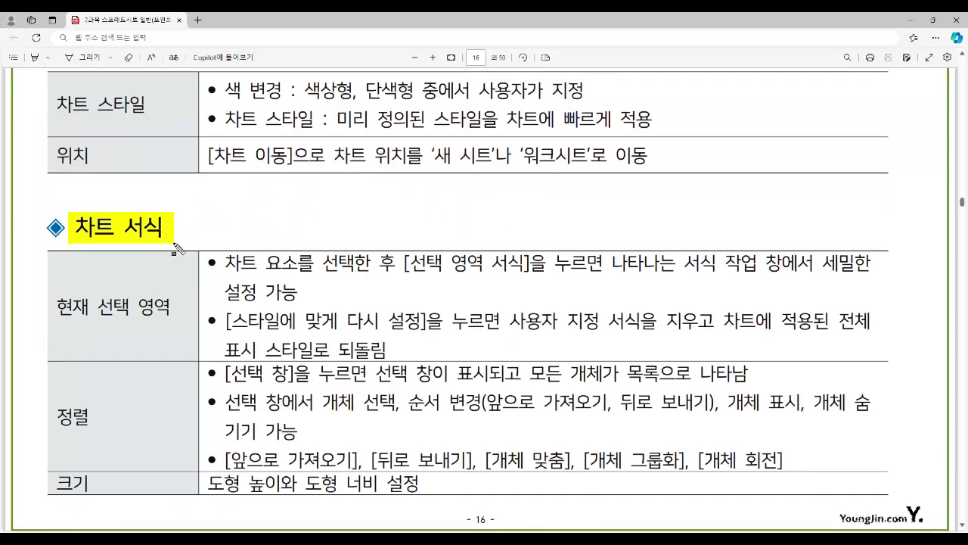
pyautogui.moveTo(79, 309); pyautogui.dragTo(168, 313)
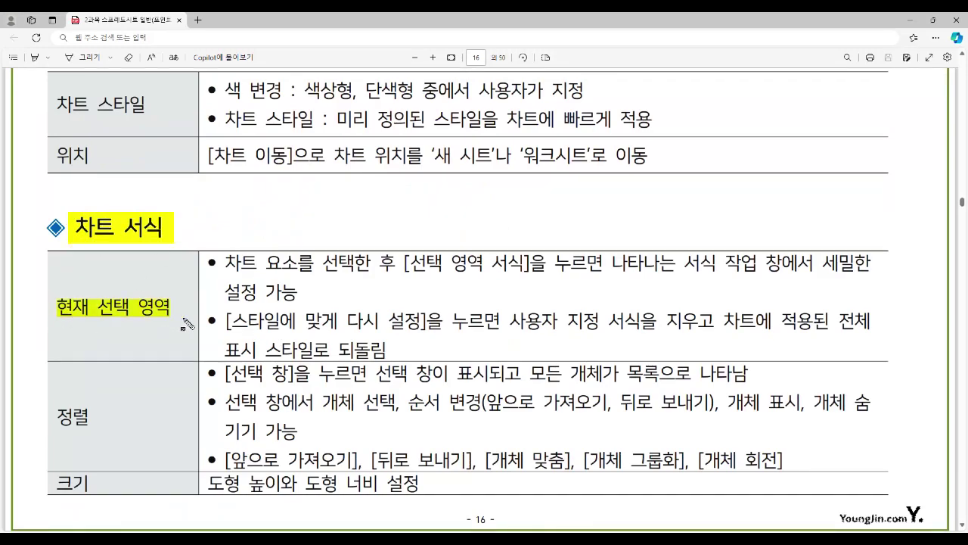
pyautogui.moveTo(412, 265)
pyautogui.mouseDown()
pyautogui.moveTo(463, 279)
pyautogui.moveTo(524, 277)
pyautogui.mouseUp()
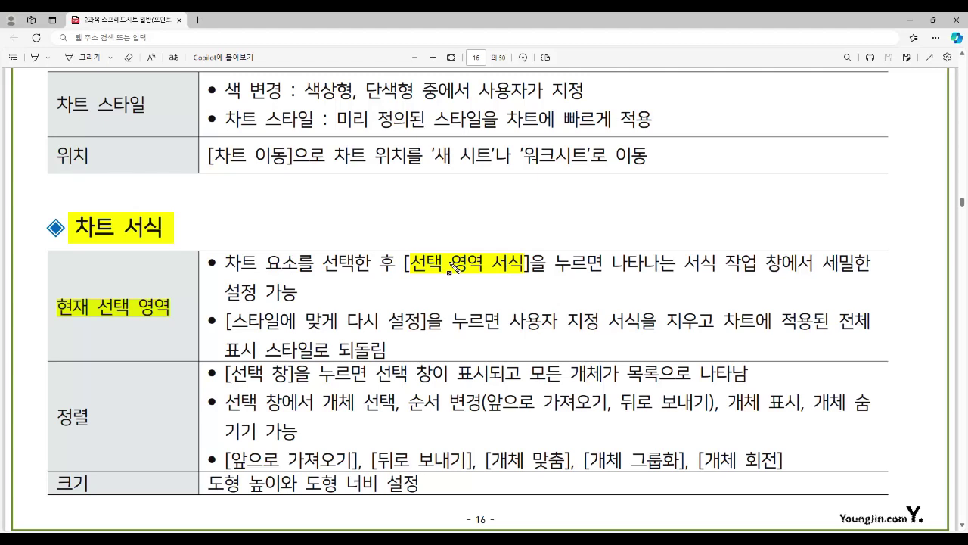
pyautogui.moveTo(232, 323); pyautogui.dragTo(420, 324)
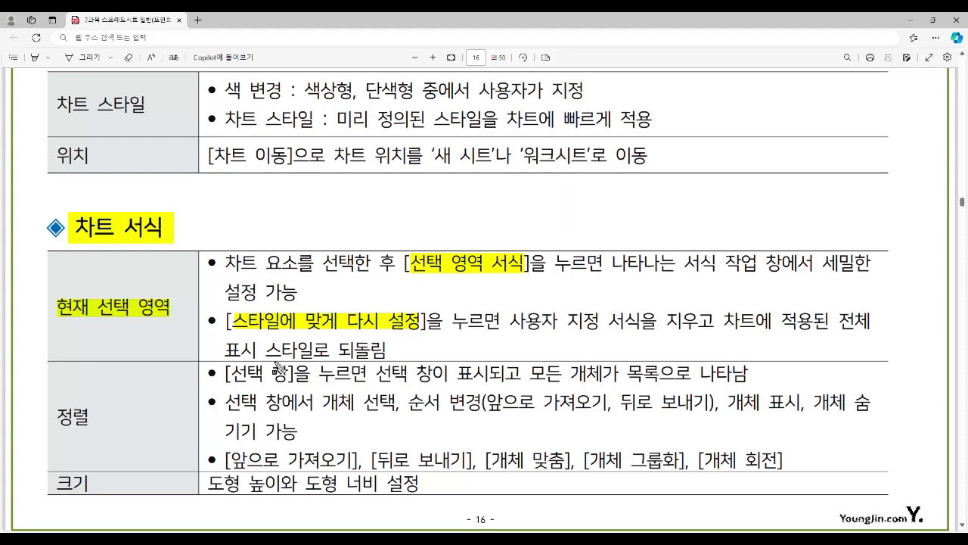
# Step: Highlight the 정렬 and 크기 labels and the note on setting the shape height and width
pyautogui.moveTo(56, 417); pyautogui.dragTo(94, 418)
pyautogui.moveTo(55, 478); pyautogui.dragTo(89, 495)
pyautogui.moveTo(248, 485); pyautogui.dragTo(378, 491)
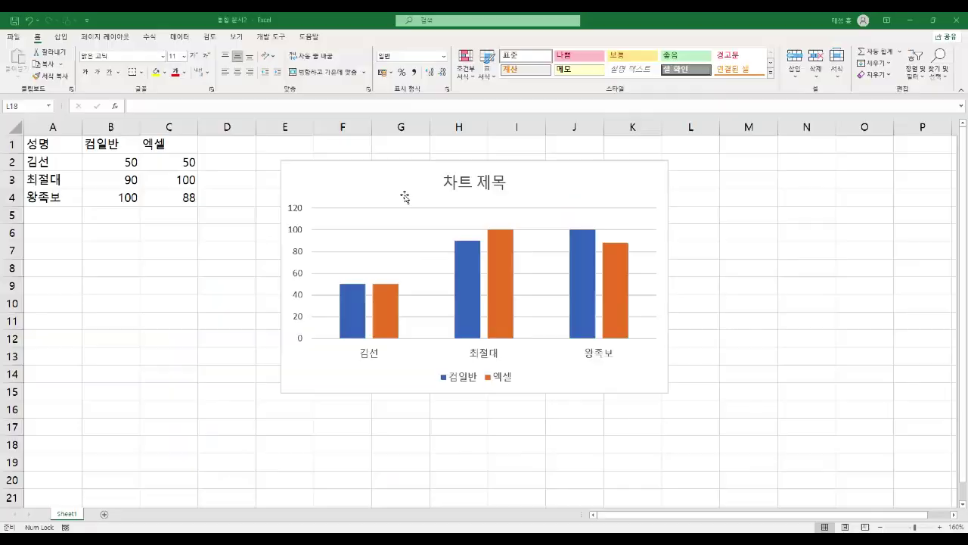
# Step: Switch to Excel, select the column chart and look over its Format and Chart Design commands
pyautogui.click(397, 176)
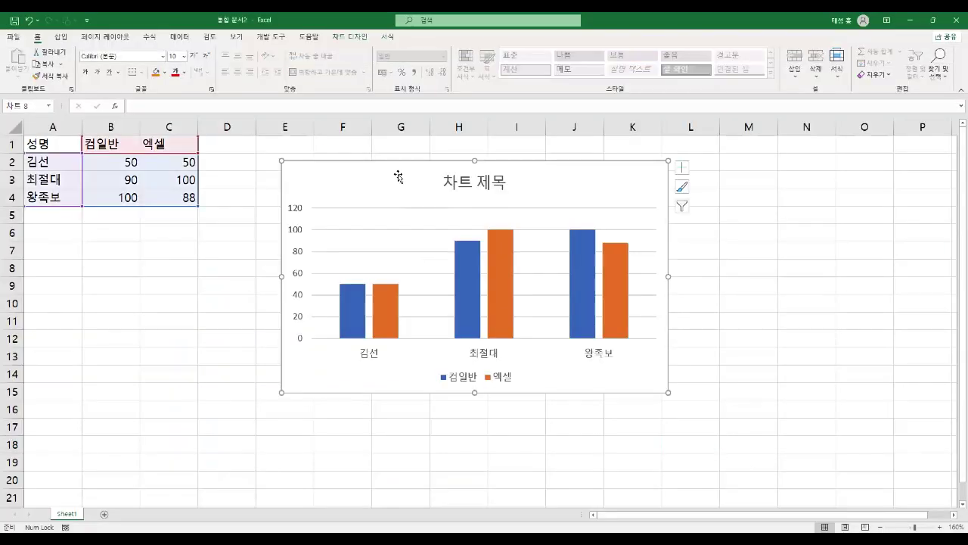
pyautogui.click(360, 39)
pyautogui.click(390, 38)
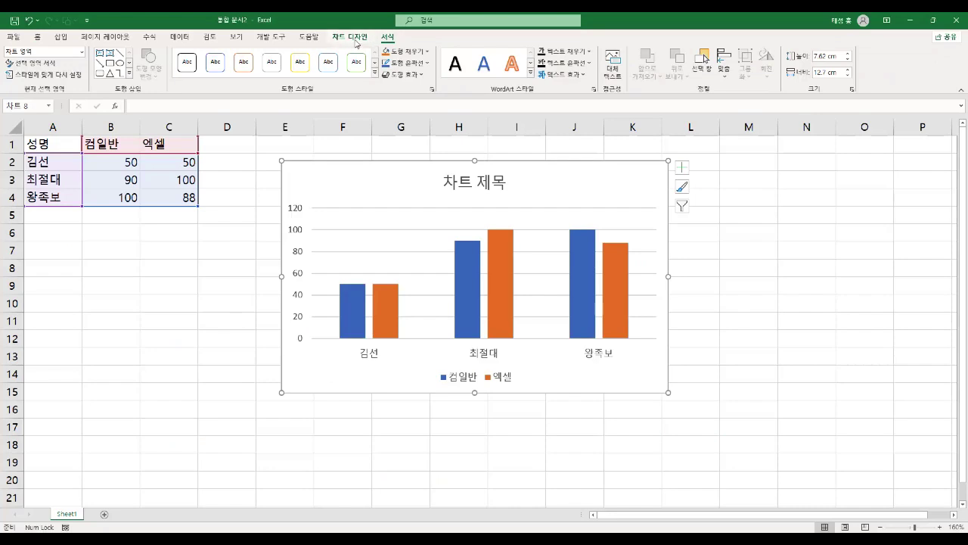
pyautogui.click(356, 39)
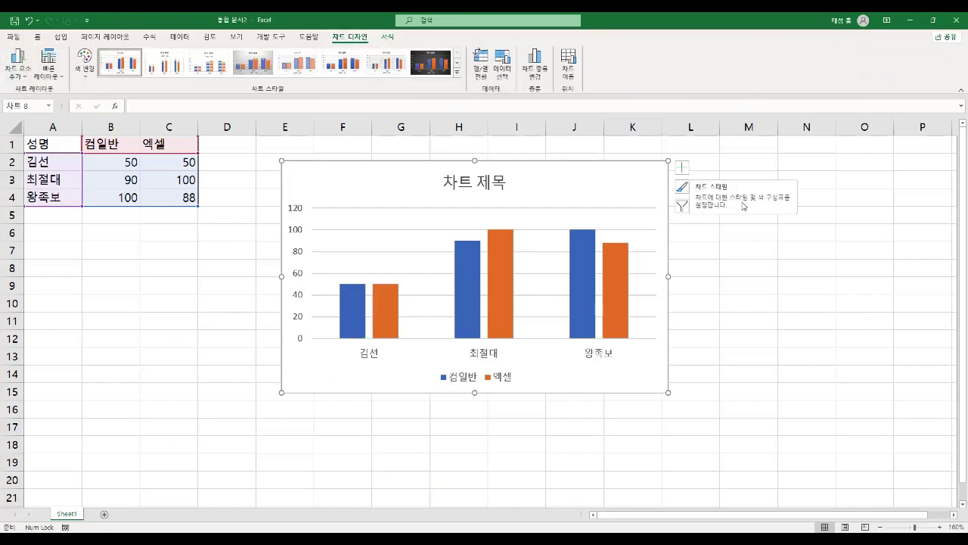
# Step: Examine the chart elements list and the Add Chart Element options, from axes and axis titles to legend and trendline
pyautogui.click(682, 170)
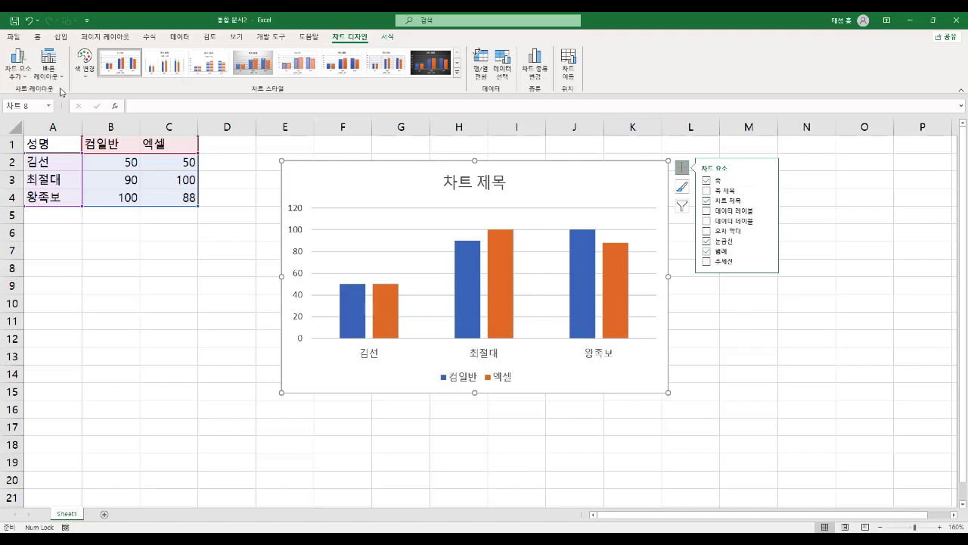
pyautogui.click(25, 79)
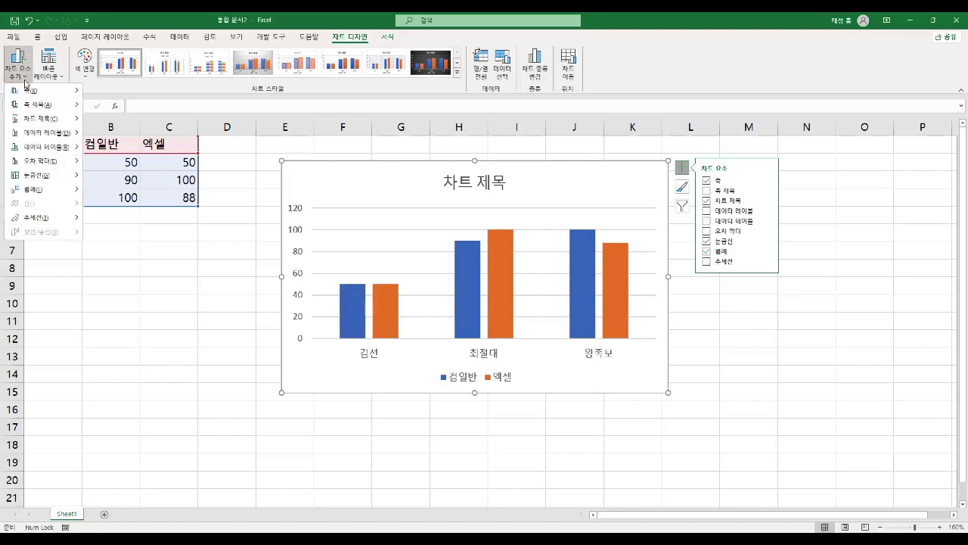
pyautogui.moveTo(28, 91)
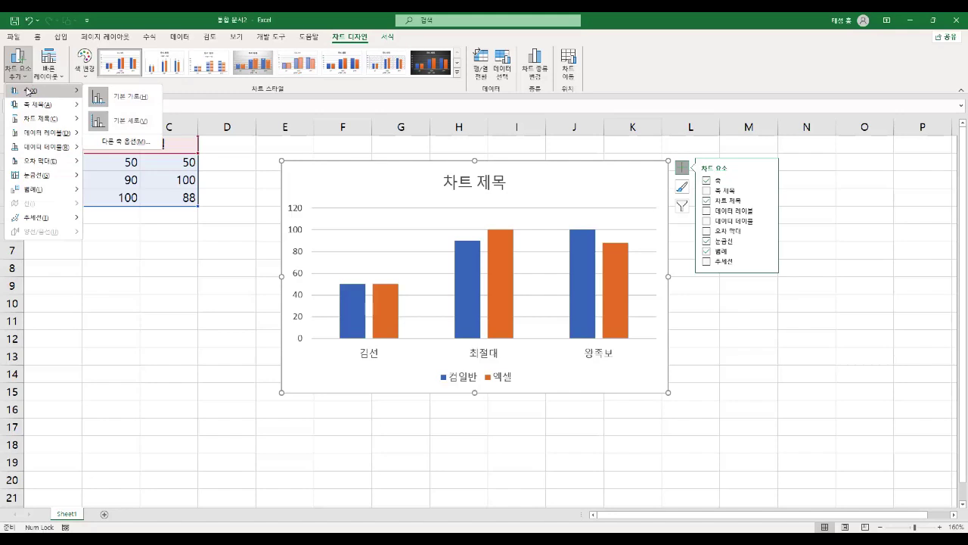
pyautogui.moveTo(46, 107)
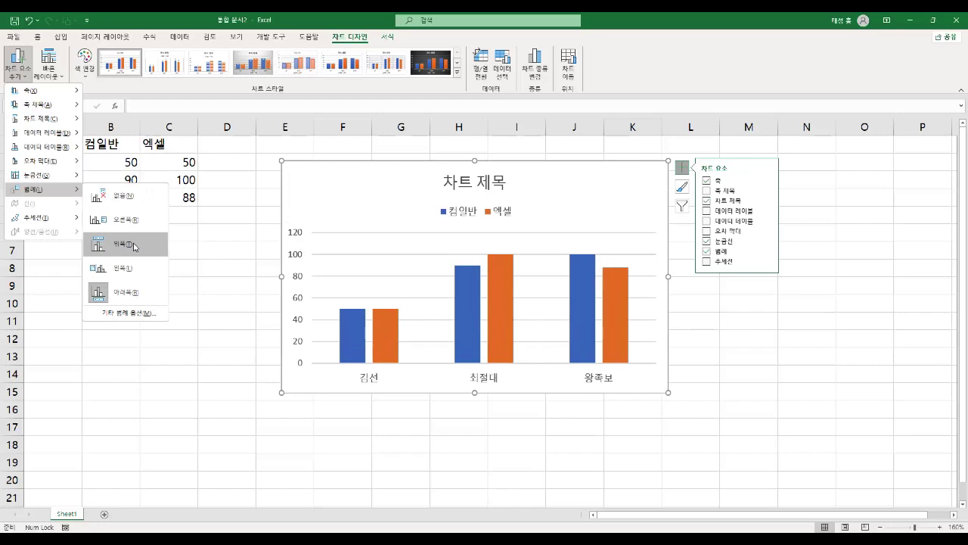
pyautogui.moveTo(75, 220)
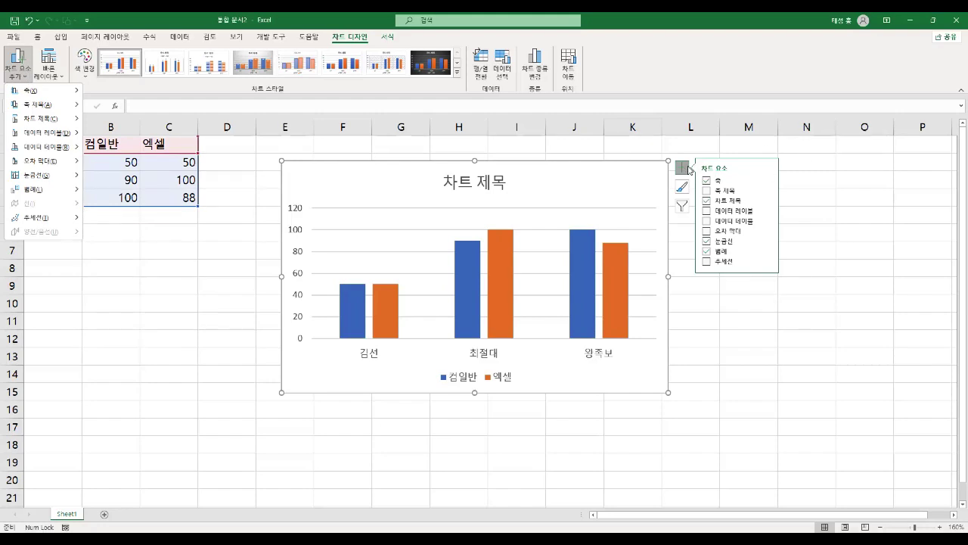
pyautogui.click(541, 190)
# Step: Preview the quick layouts, color palettes and predefined chart styles on the column chart without applying any
pyautogui.click(50, 72)
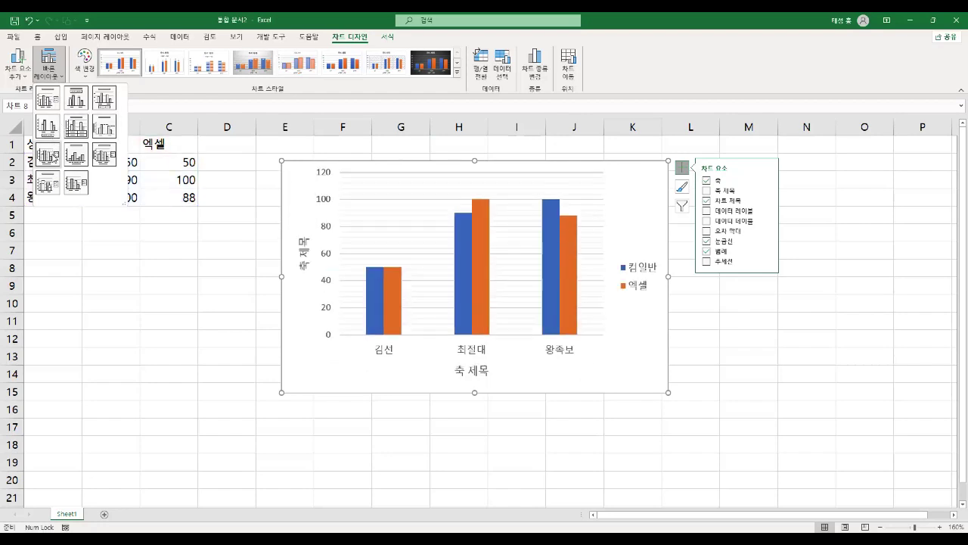
pyautogui.press('Escape')
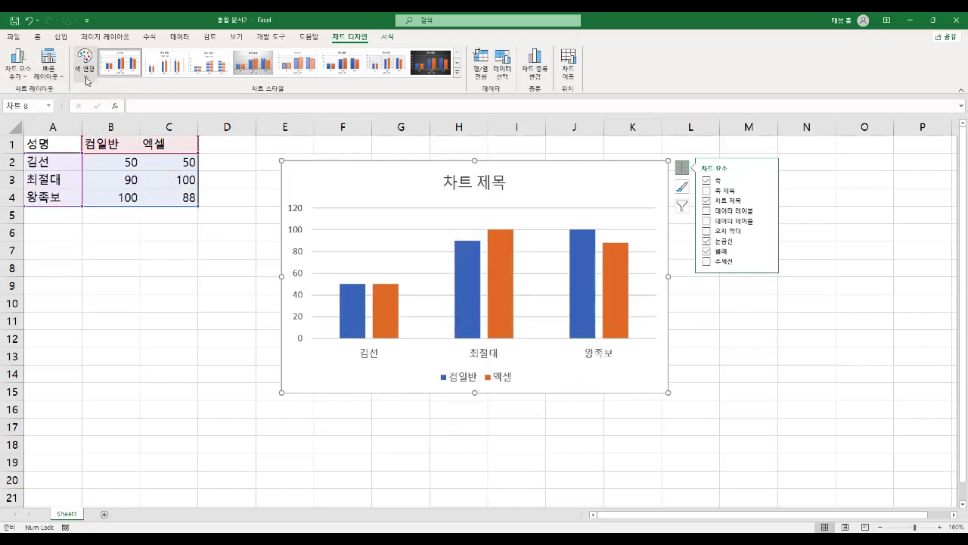
pyautogui.click(85, 70)
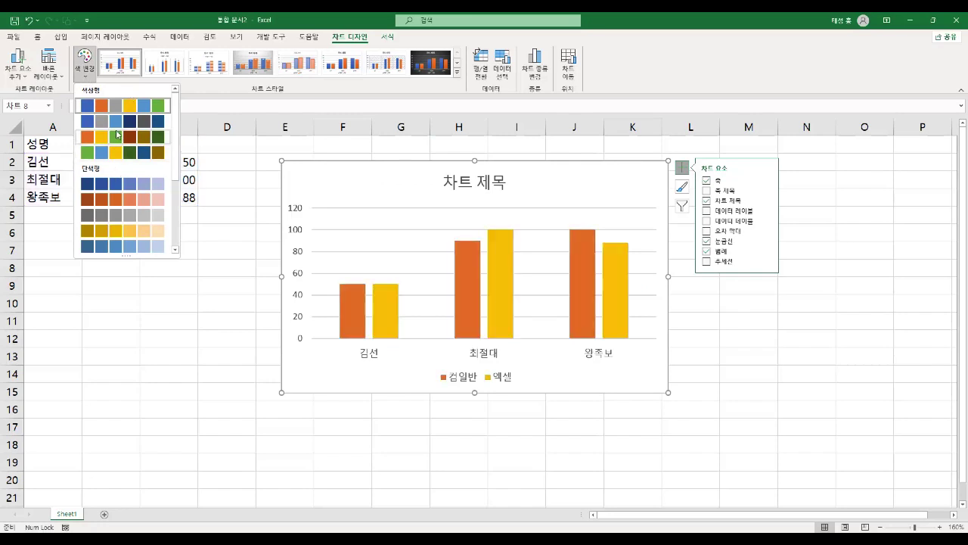
pyautogui.press('Escape')
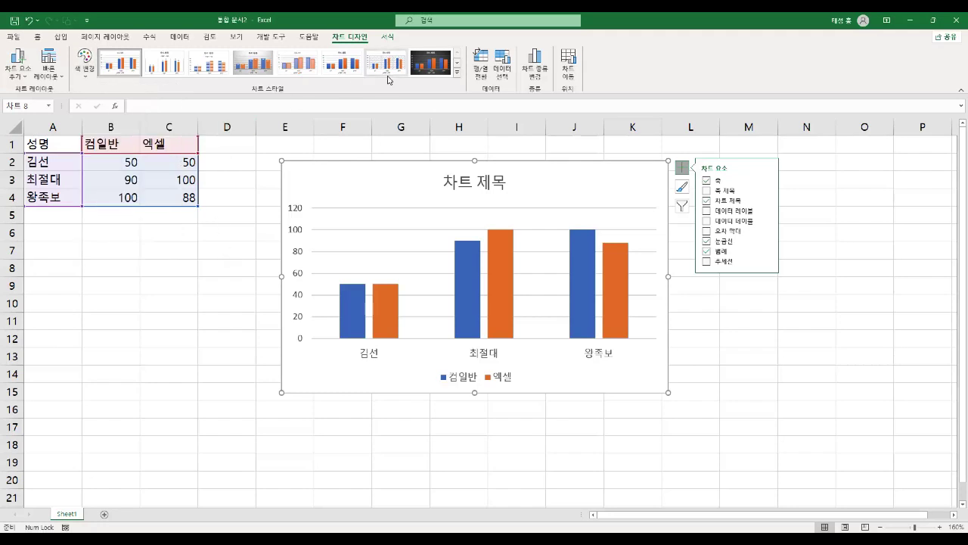
pyautogui.click(457, 72)
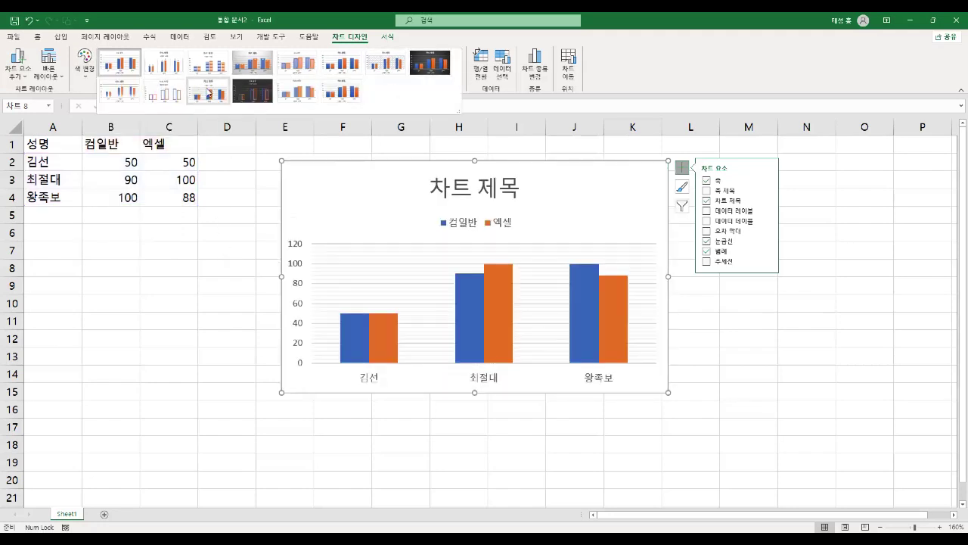
pyautogui.press('Escape')
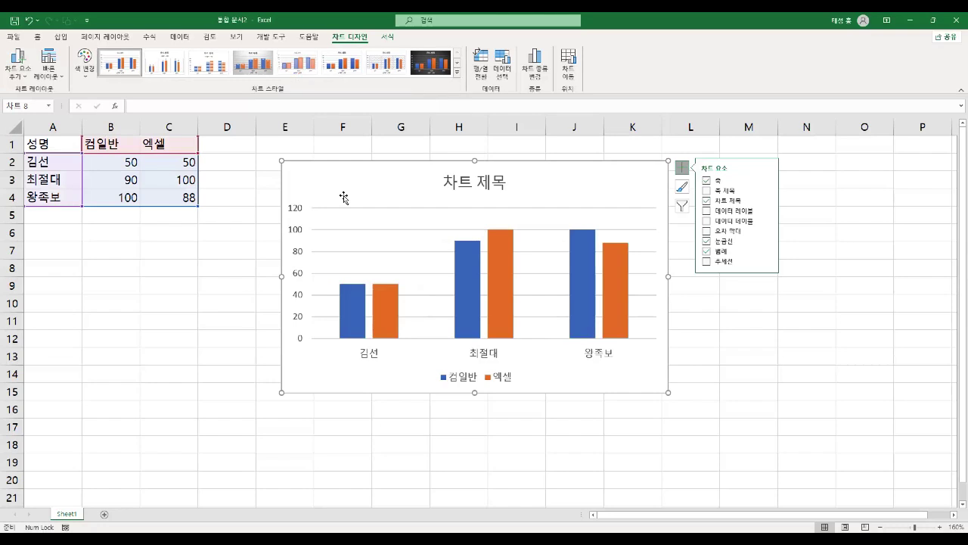
# Step: Switch the chart's rows and columns back and forth twice
pyautogui.click(481, 68)
pyautogui.click(482, 68)
pyautogui.click(481, 68)
pyautogui.click(482, 68)
# Step: Check the chart's data source settings and its hidden and empty cell options, leaving both dialogs without changes
pyautogui.click(506, 63)
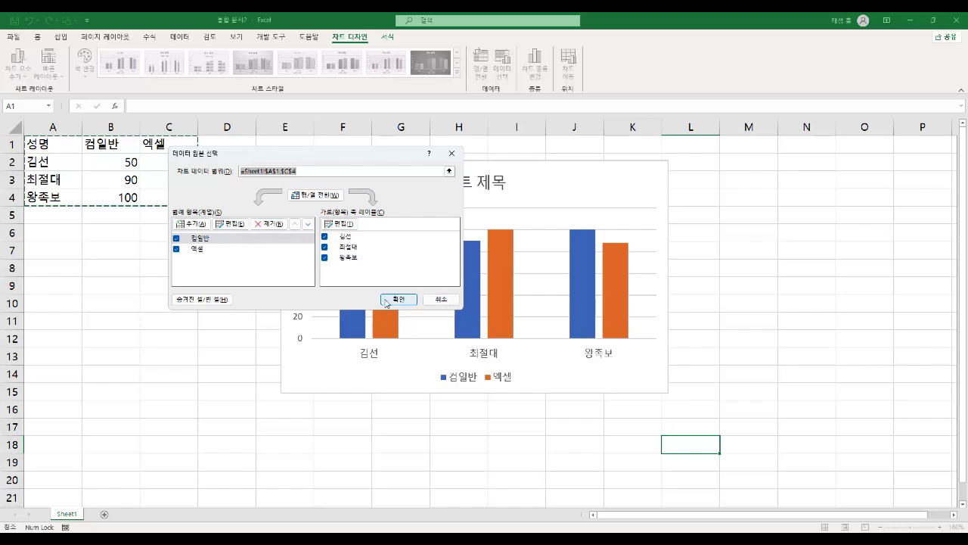
pyautogui.click(216, 299)
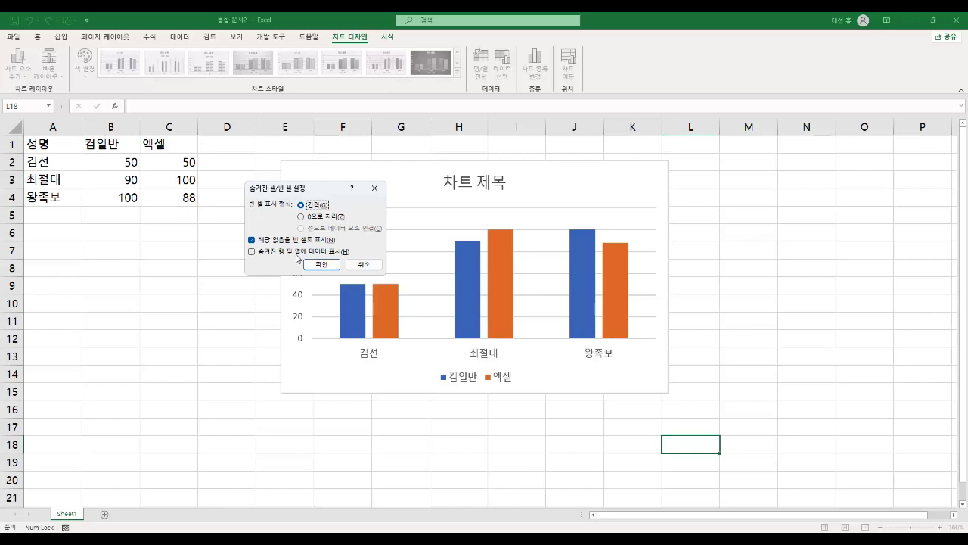
pyautogui.click(365, 265)
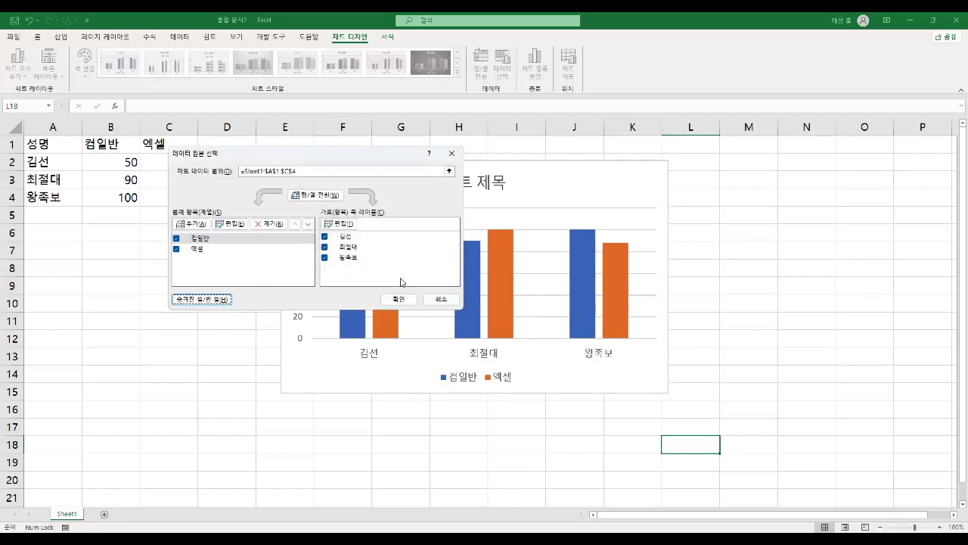
pyautogui.click(453, 299)
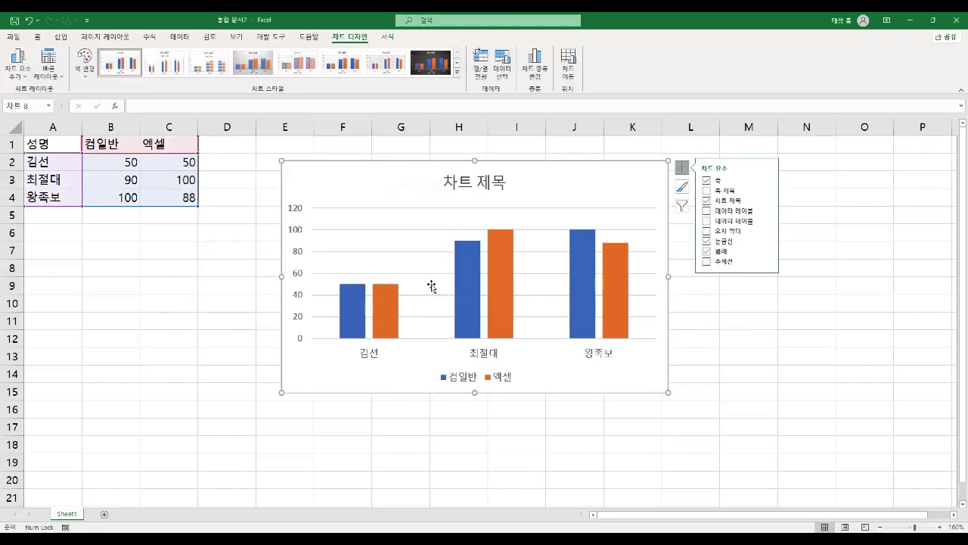
# Step: View the available chart types and the chart move destinations, a new sheet or an existing worksheet, without applying either
pyautogui.click(542, 65)
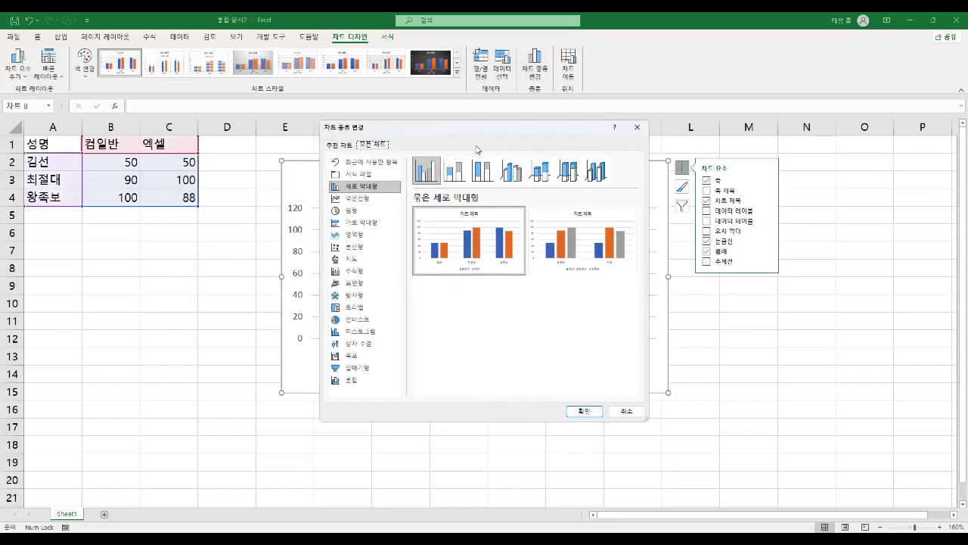
pyautogui.click(637, 127)
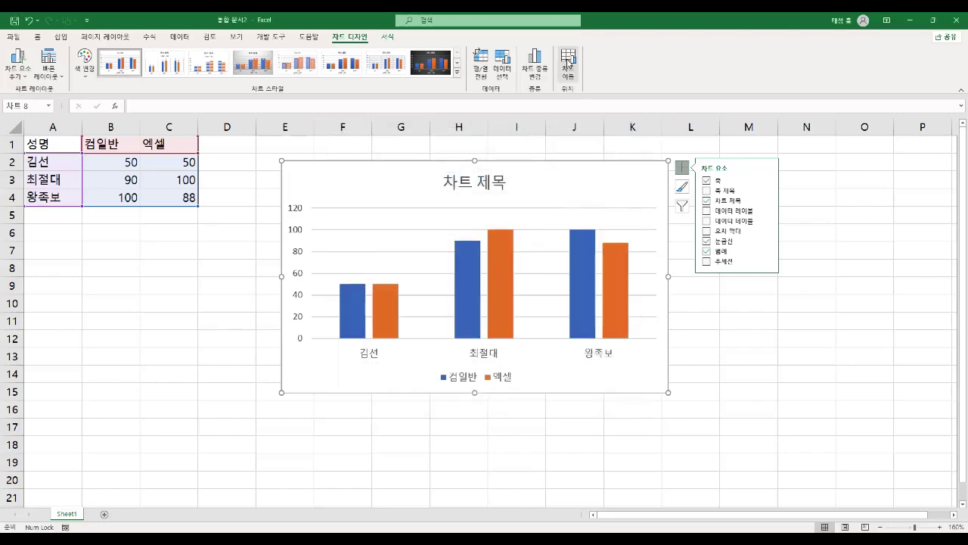
pyautogui.click(568, 64)
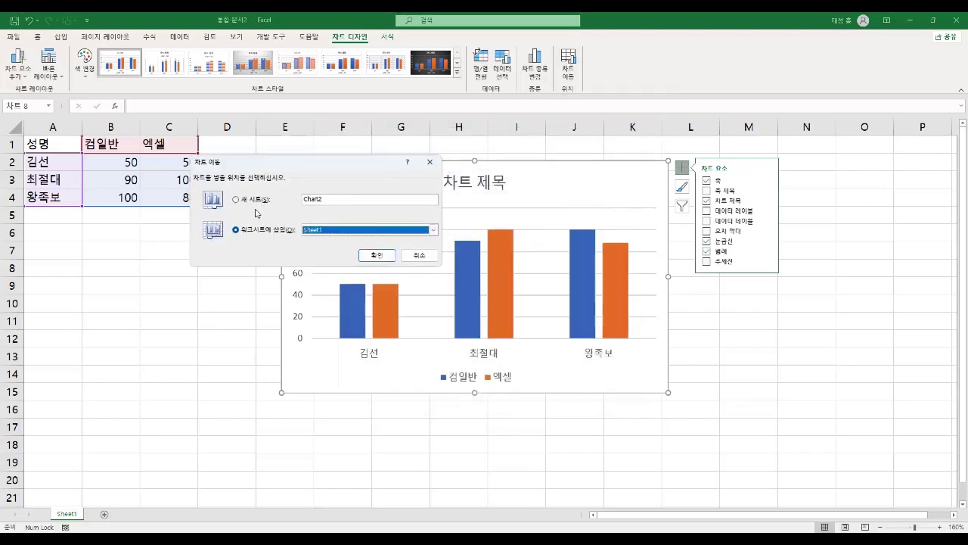
pyautogui.click(419, 256)
# Step: Review the list of selectable chart elements in the Format tools' current selection group
pyautogui.click(388, 38)
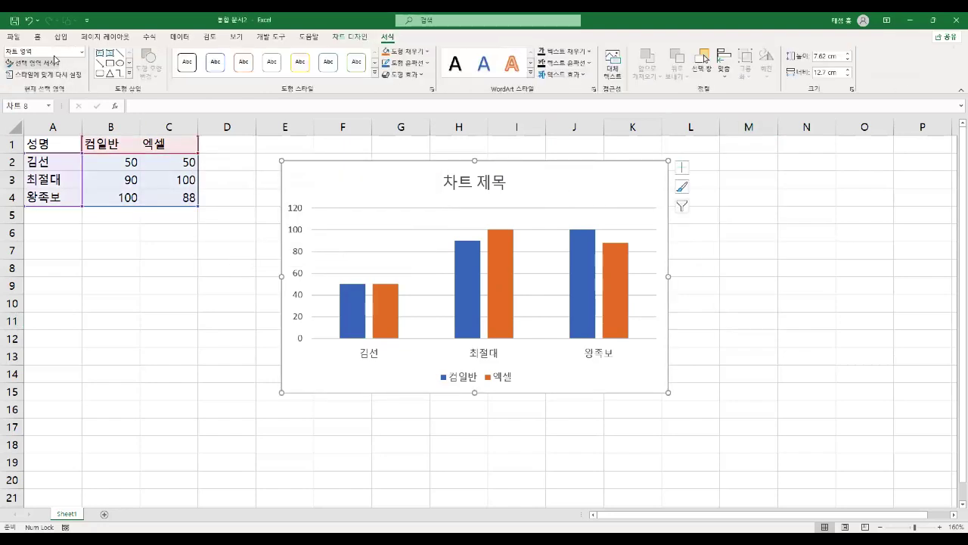
pyautogui.click(81, 53)
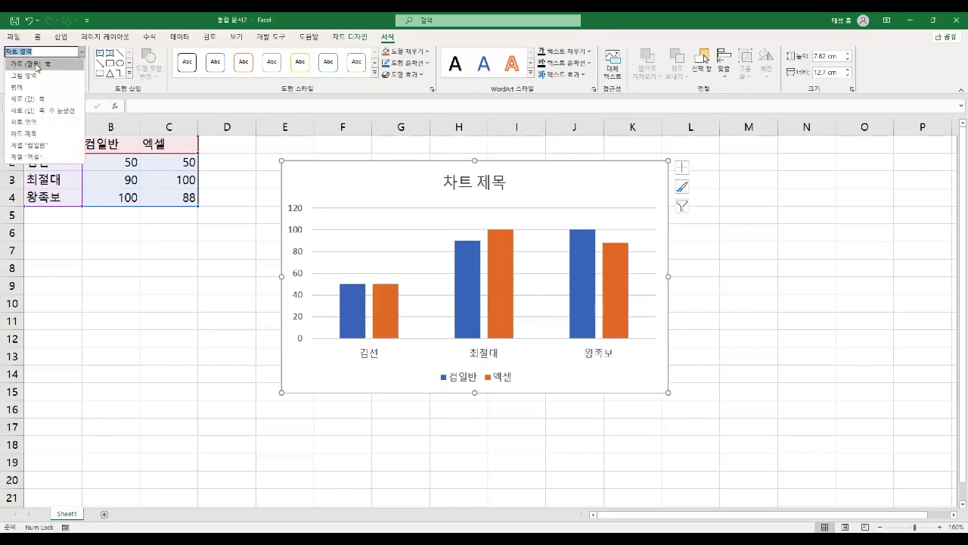
pyautogui.click(228, 164)
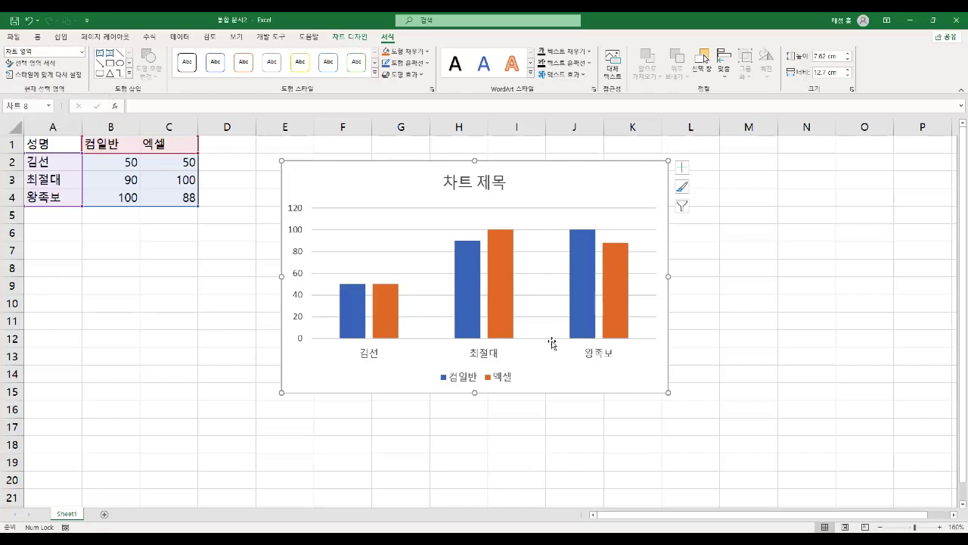
# Step: Select the legend, chart area, vertical axis and horizontal axis in turn to check the current selection name
pyautogui.click(479, 367)
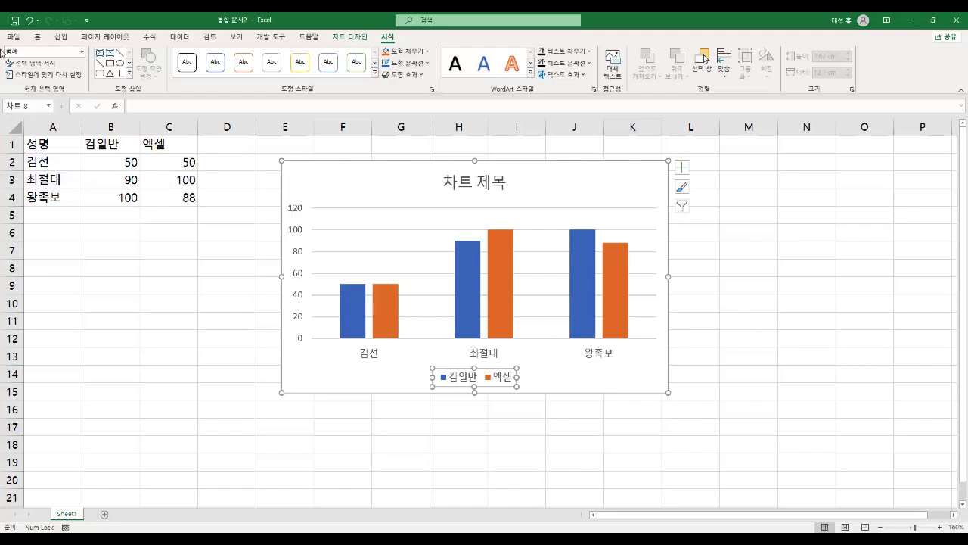
pyautogui.click(597, 195)
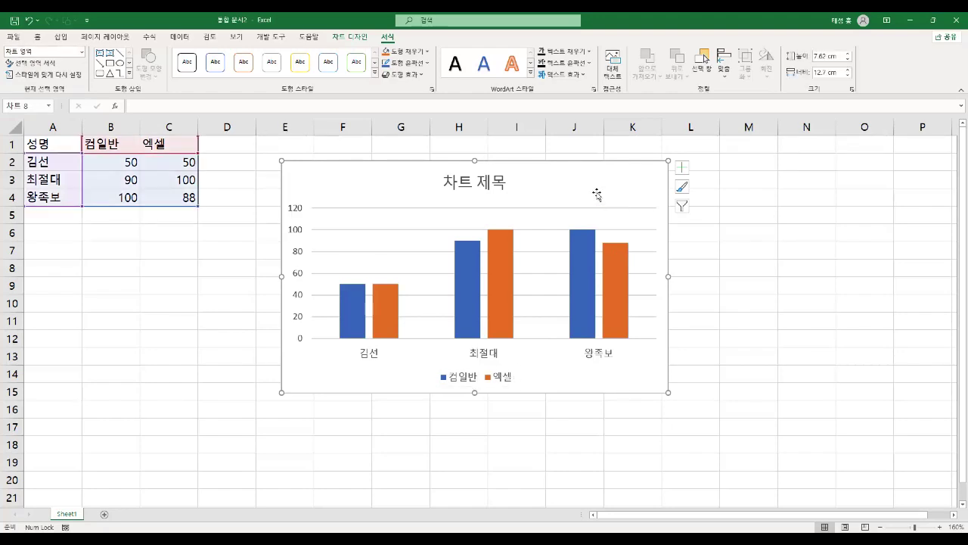
pyautogui.click(503, 378)
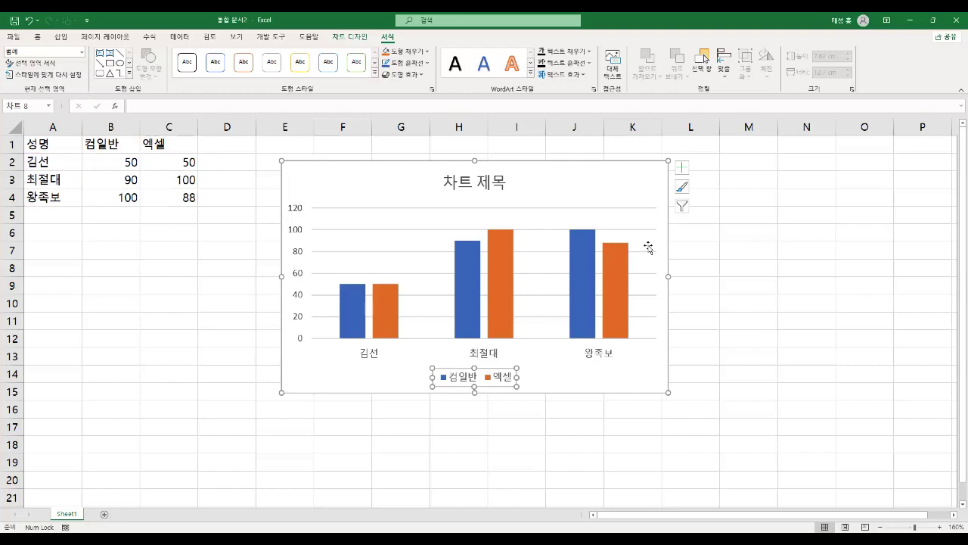
pyautogui.click(300, 236)
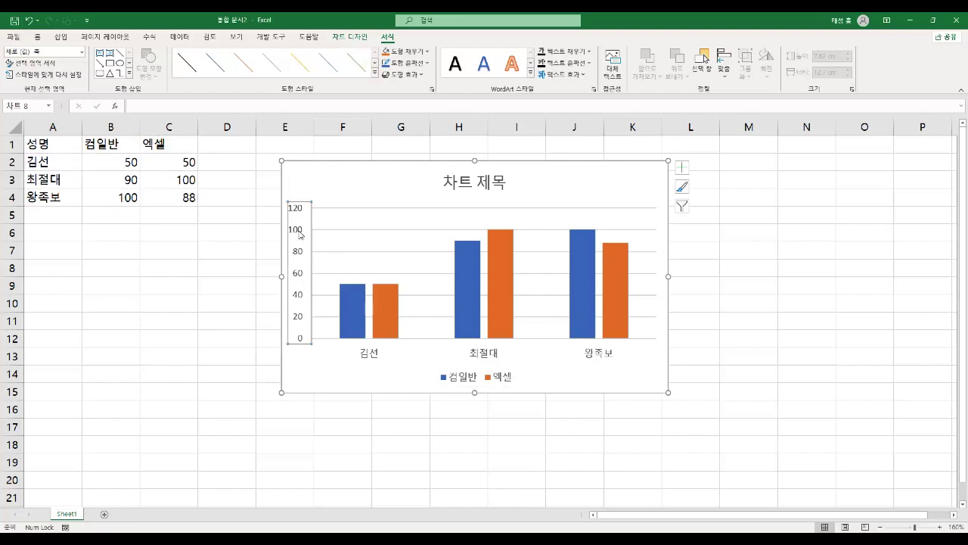
pyautogui.click(494, 357)
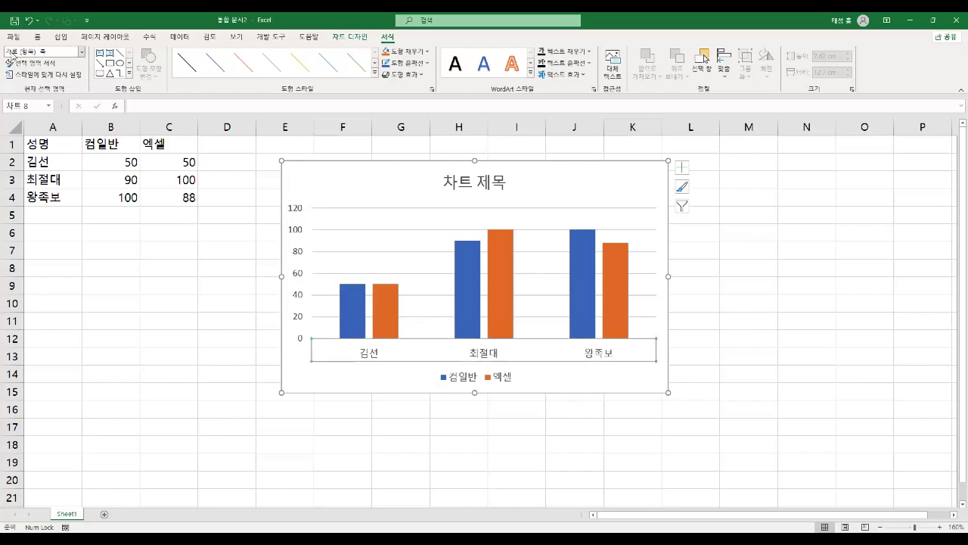
# Step: Select the chart area and review its size, effects and fill options in the formatting settings, then mark the current selection commands
pyautogui.click(618, 184)
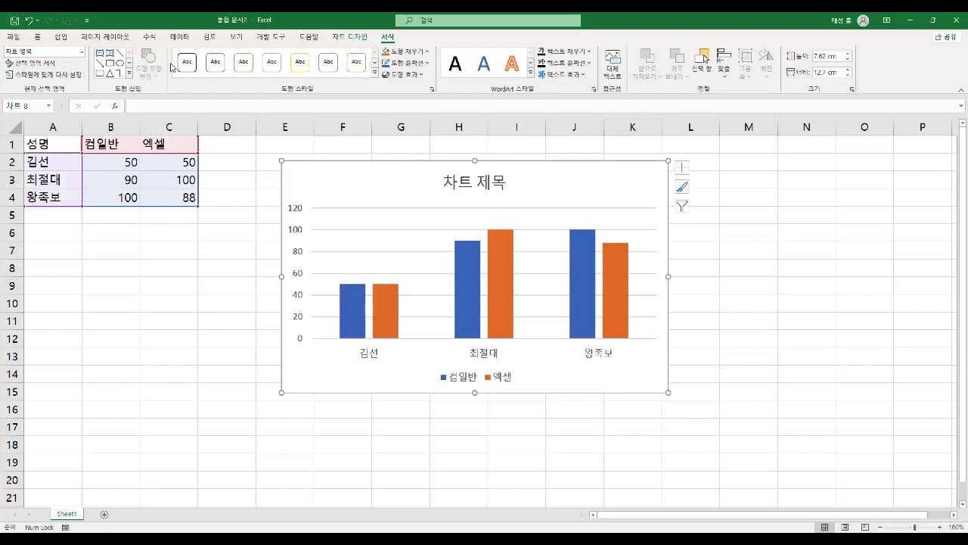
pyautogui.click(44, 66)
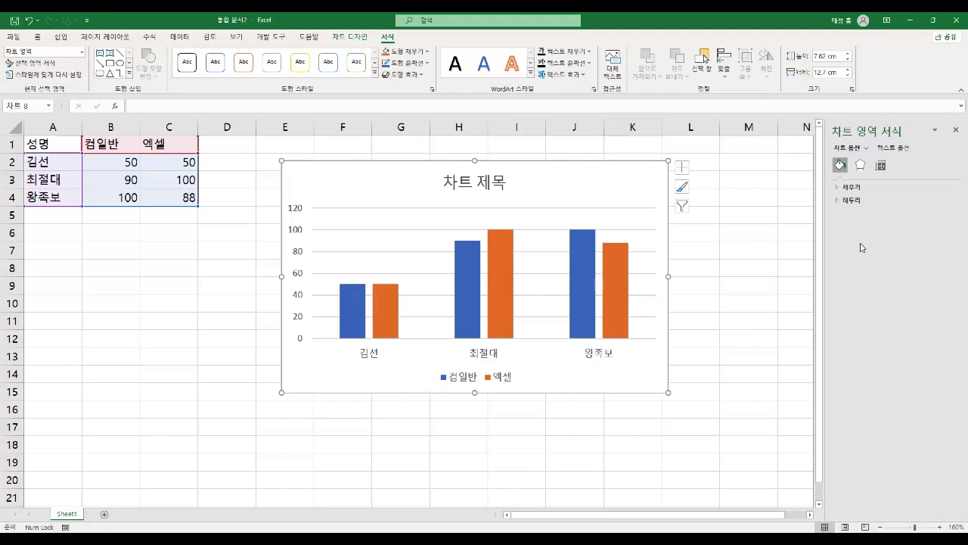
pyautogui.click(880, 165)
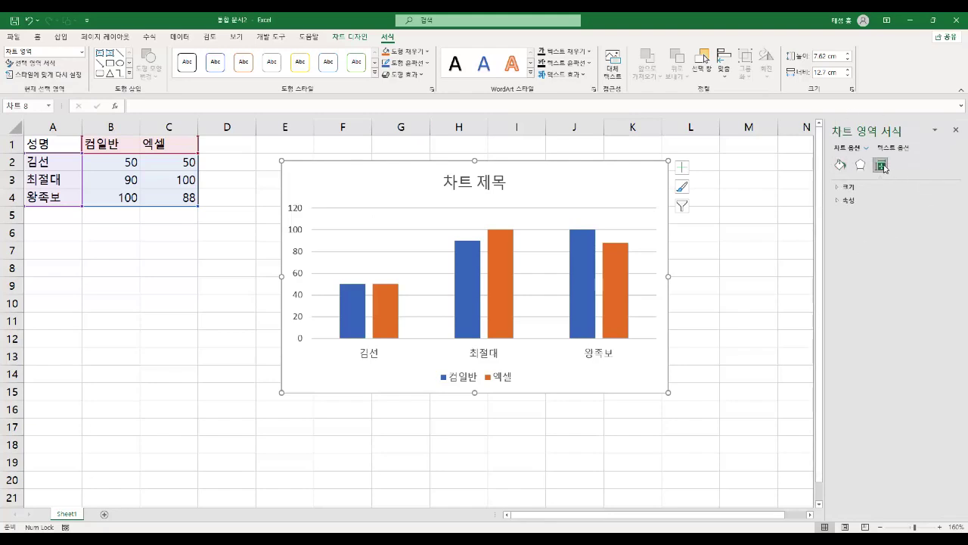
pyautogui.click(842, 186)
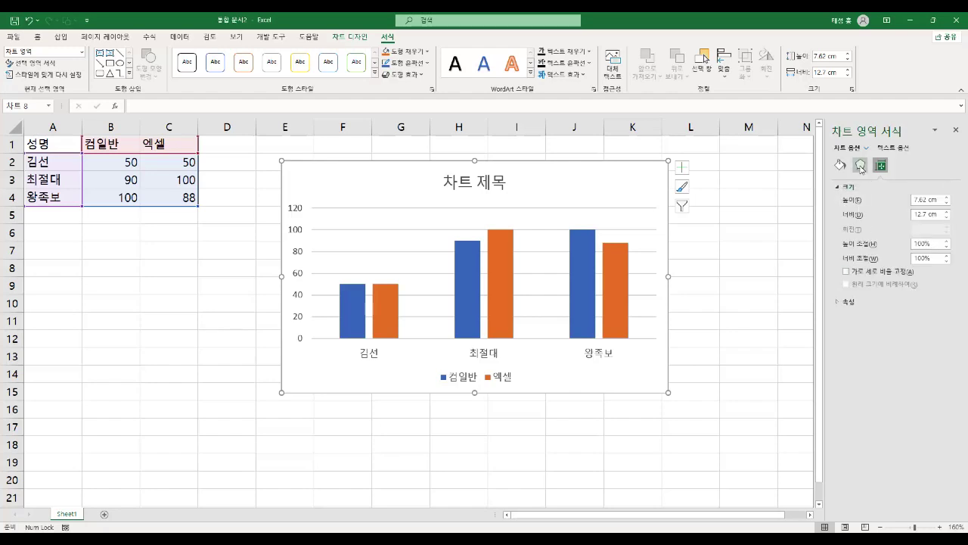
pyautogui.click(860, 165)
pyautogui.click(841, 167)
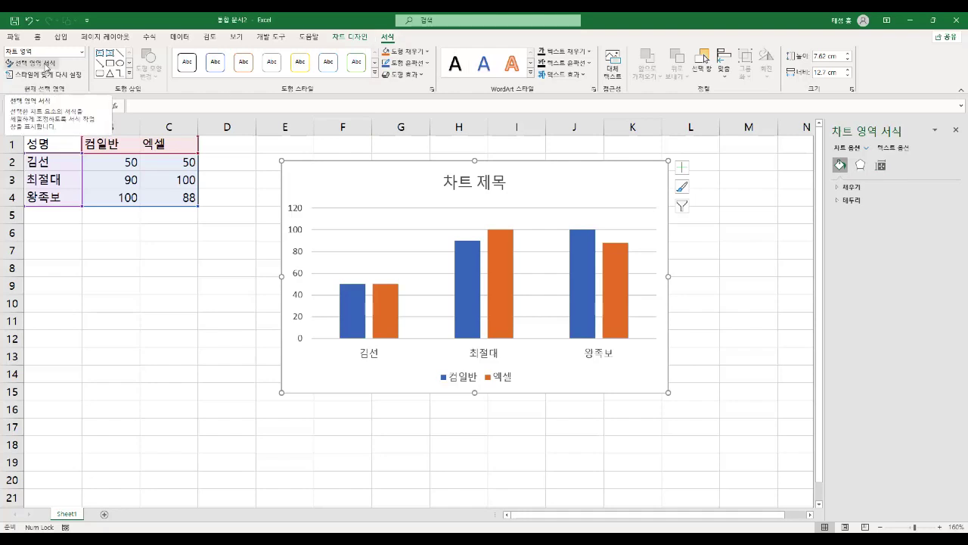
pyautogui.click(67, 77)
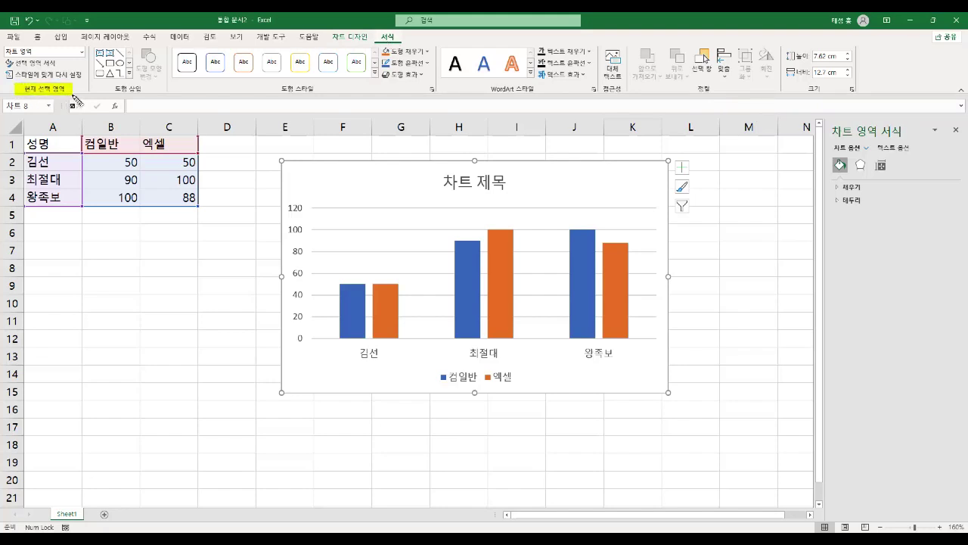
pyautogui.moveTo(6, 64); pyautogui.dragTo(68, 65)
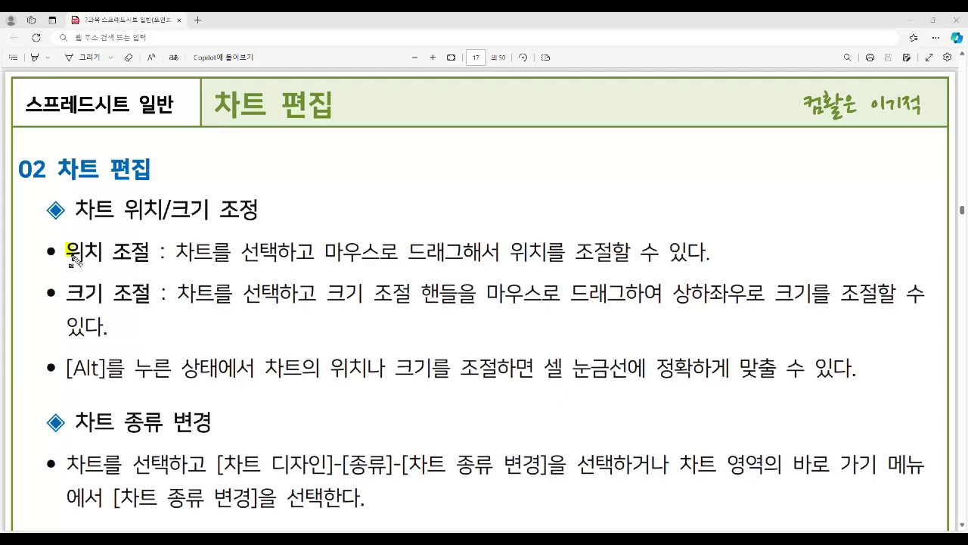
# Step: Mark the key phrases in the PDF notes on moving and resizing charts and on Alt-snapping to cell gridlines, then clear the marks
pyautogui.moveTo(67, 251); pyautogui.dragTo(143, 266)
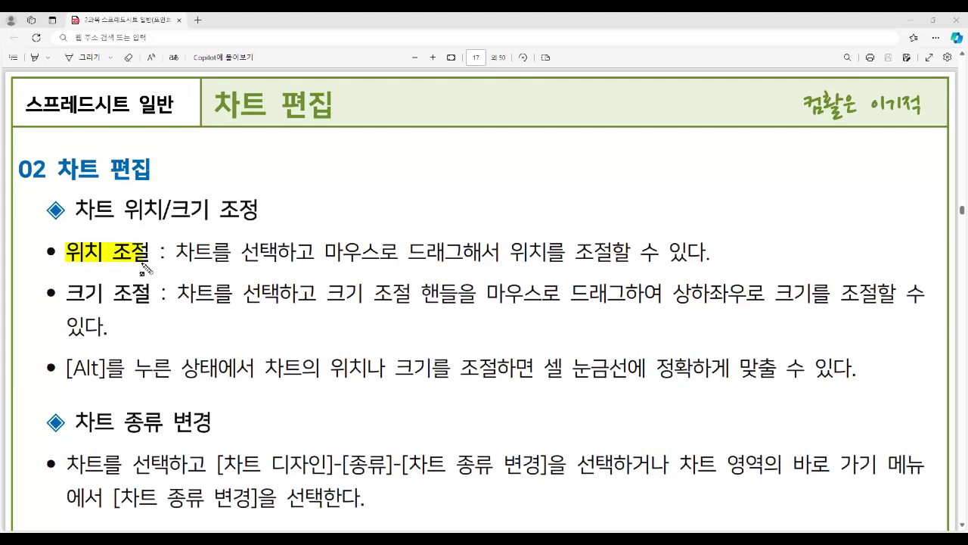
pyautogui.moveTo(178, 264); pyautogui.dragTo(704, 265)
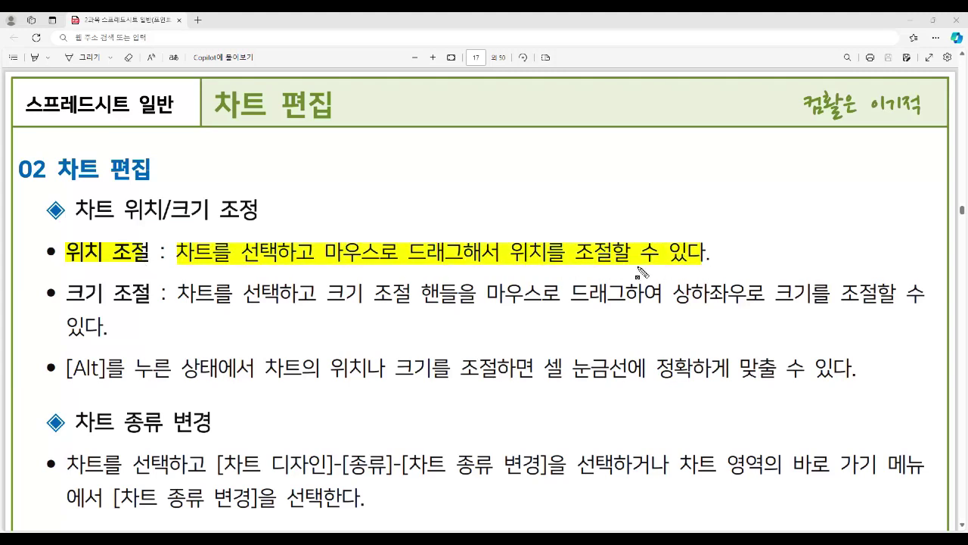
pyautogui.moveTo(67, 303)
pyautogui.mouseDown()
pyautogui.moveTo(120, 312)
pyautogui.moveTo(152, 304)
pyautogui.mouseUp()
pyautogui.moveTo(325, 294); pyautogui.dragTo(457, 299)
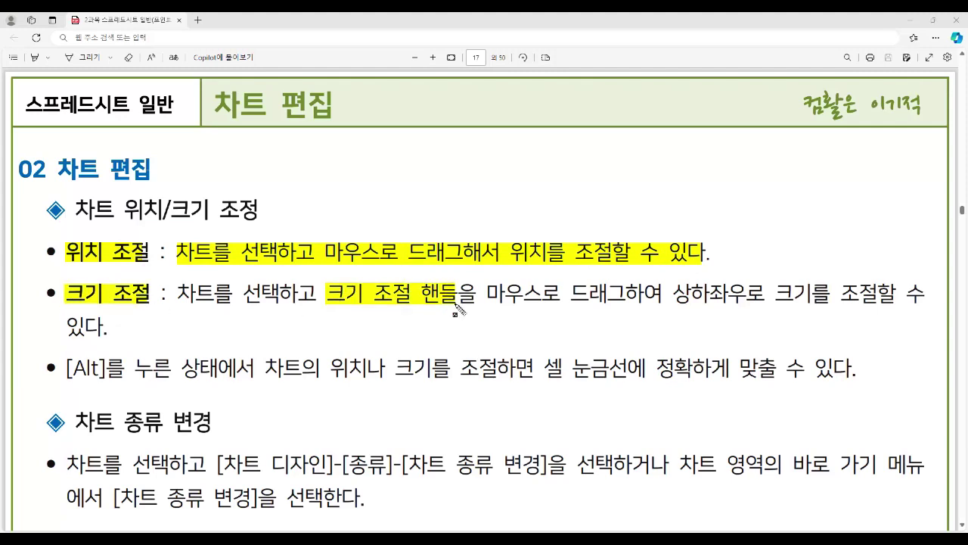
pyautogui.moveTo(677, 297); pyautogui.dragTo(876, 312)
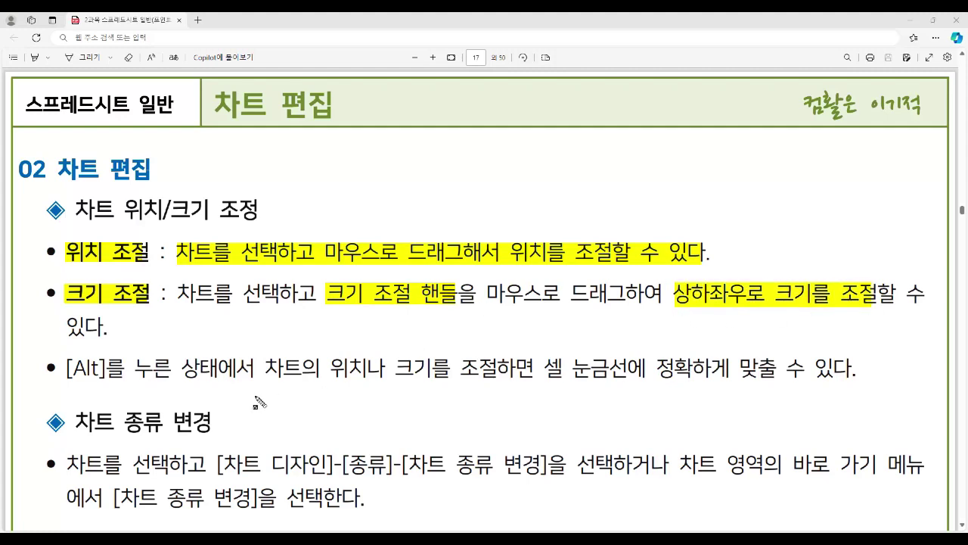
pyautogui.moveTo(64, 355)
pyautogui.mouseDown()
pyautogui.moveTo(65, 378)
pyautogui.moveTo(112, 388)
pyautogui.mouseUp()
pyautogui.moveTo(267, 366)
pyautogui.mouseDown()
pyautogui.moveTo(457, 382)
pyautogui.moveTo(683, 369)
pyautogui.moveTo(751, 382)
pyautogui.moveTo(845, 378)
pyautogui.mouseUp()
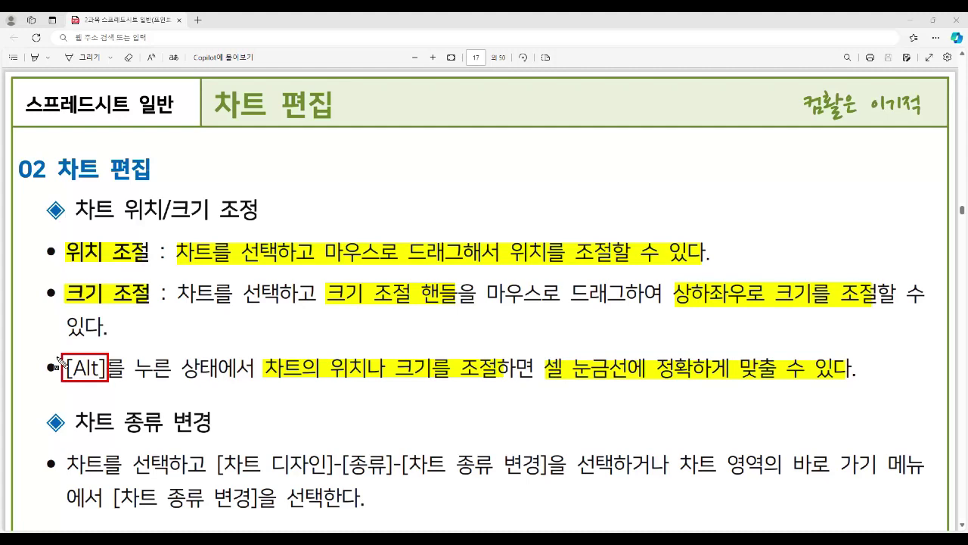
pyautogui.moveTo(94, 372); pyautogui.dragTo(108, 378)
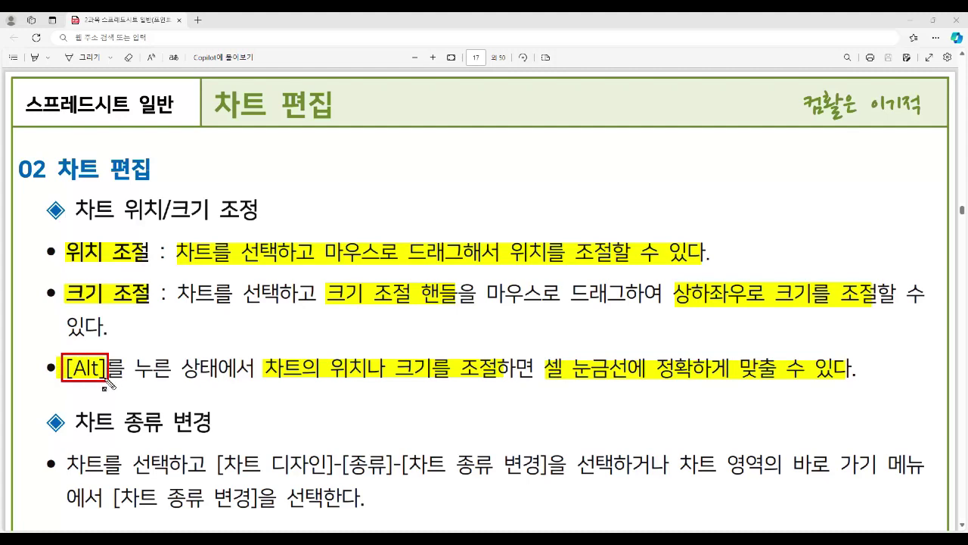
pyautogui.press('Escape')
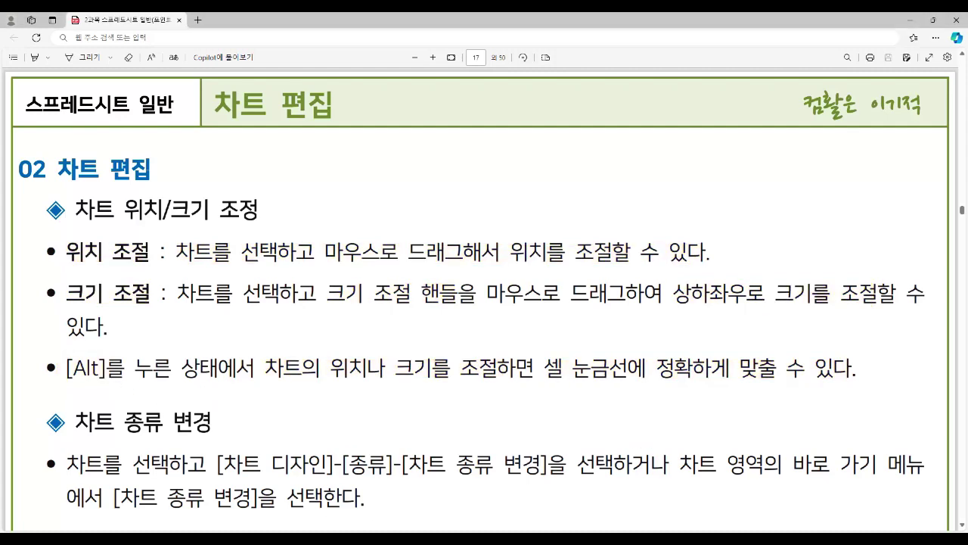
# Step: Switch to the Excel workbook, move the chart to start in column D, and resize it to end at the outer corner of cell L18
pyautogui.click(569, 490)
pyautogui.click(371, 214)
pyautogui.moveTo(371, 214); pyautogui.dragTo(342, 207)
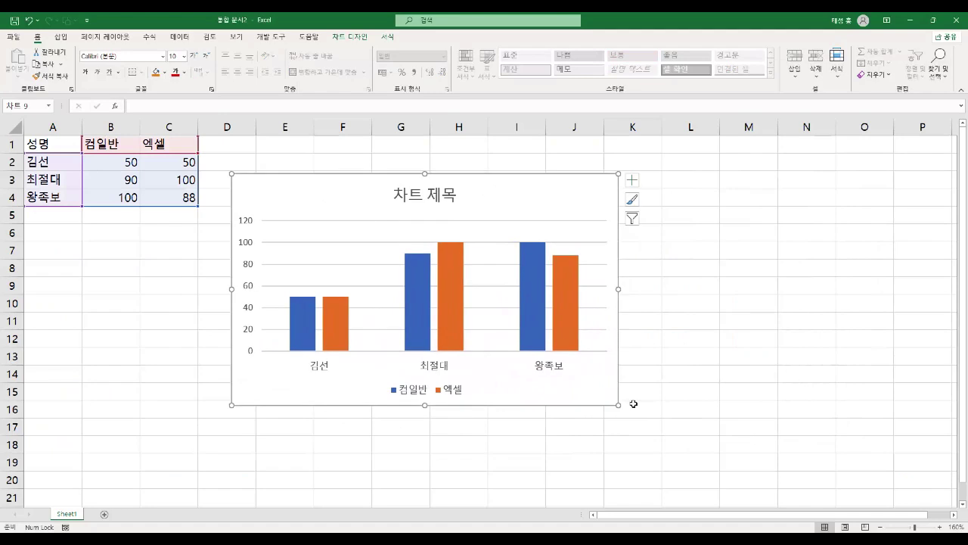
pyautogui.moveTo(619, 406); pyautogui.dragTo(540, 345)
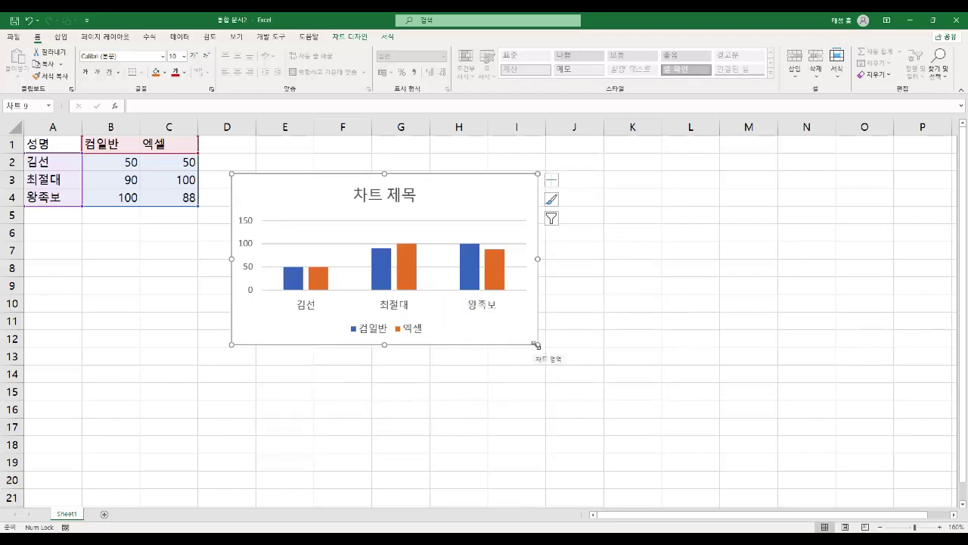
pyautogui.moveTo(536, 344); pyautogui.dragTo(708, 454)
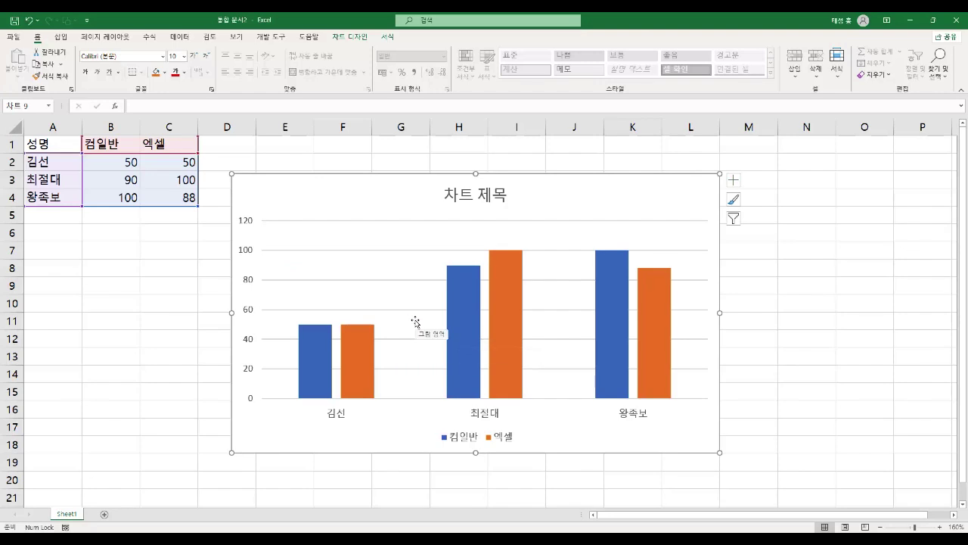
# Step: Return to the PDF notes and mark the 차트 종류 변경 heading and the two ways of changing a chart's type
pyautogui.click(495, 527)
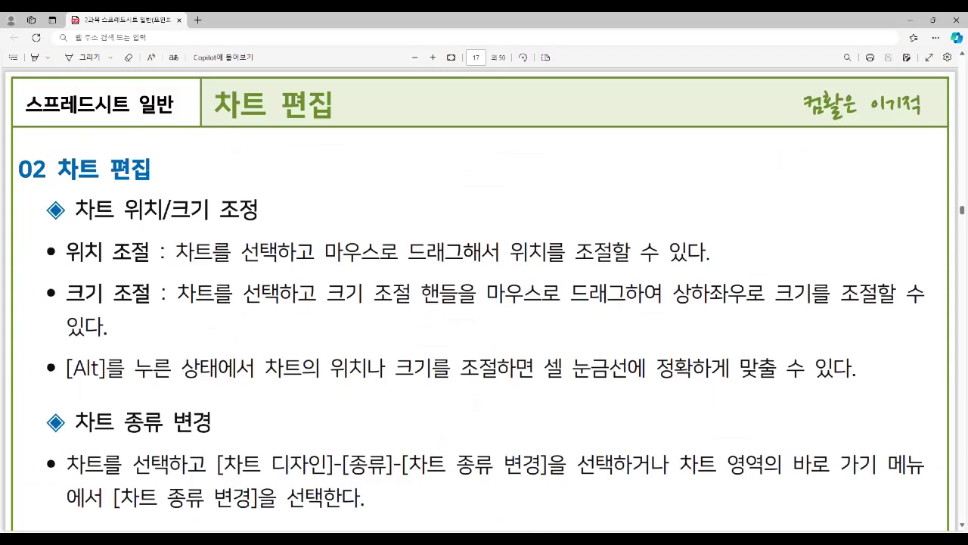
pyautogui.scroll(-2, 321, 363)
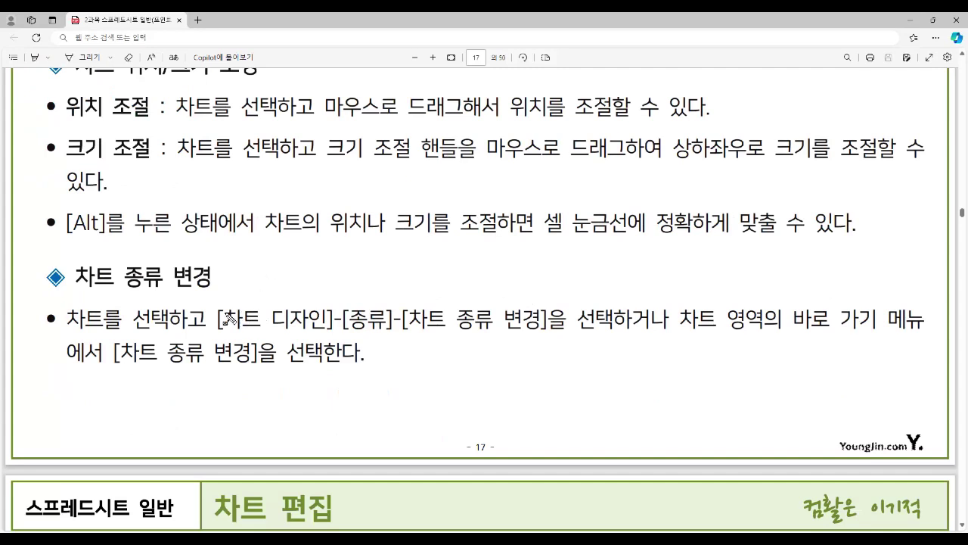
pyautogui.moveTo(227, 318); pyautogui.dragTo(376, 327)
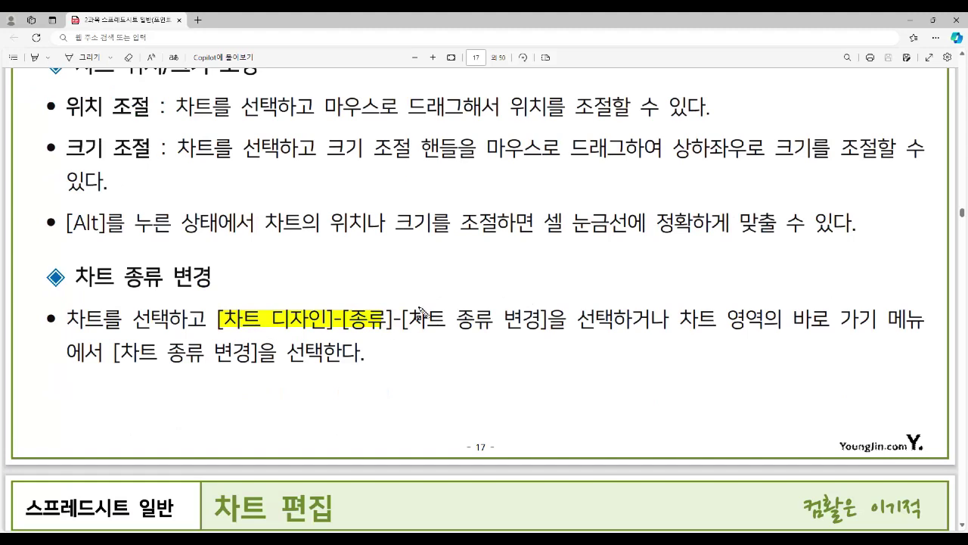
pyautogui.moveTo(412, 324); pyautogui.dragTo(540, 330)
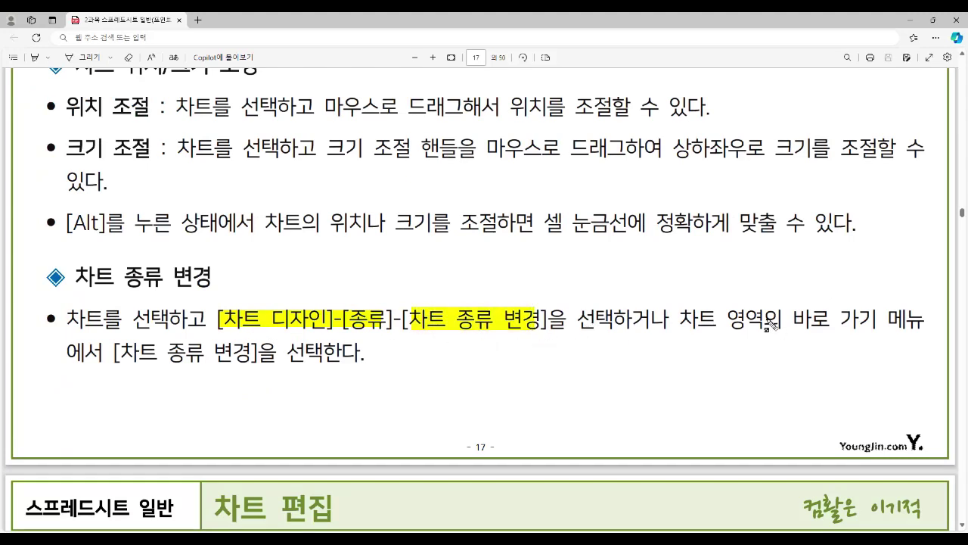
pyautogui.moveTo(683, 316); pyautogui.dragTo(907, 330)
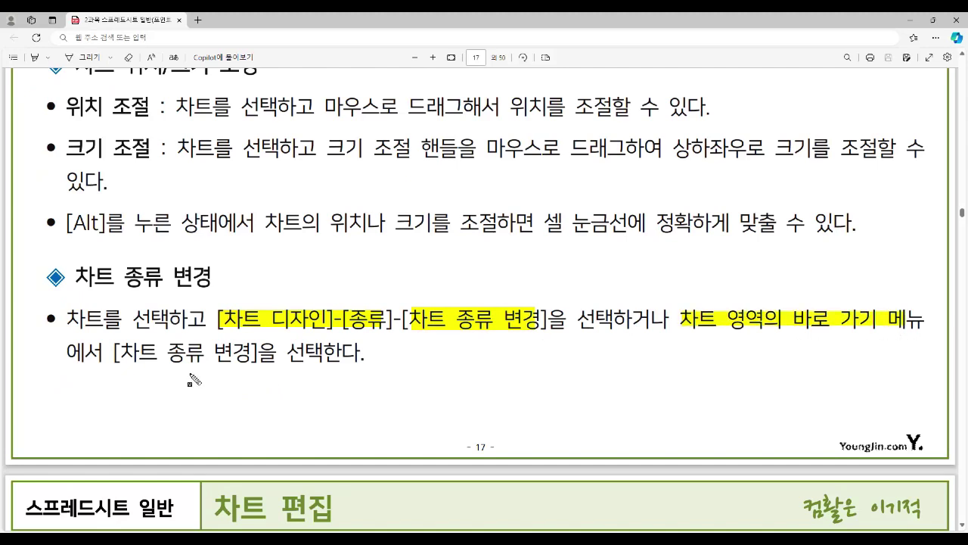
pyautogui.moveTo(122, 348)
pyautogui.mouseDown()
pyautogui.moveTo(180, 371)
pyautogui.moveTo(252, 368)
pyautogui.mouseUp()
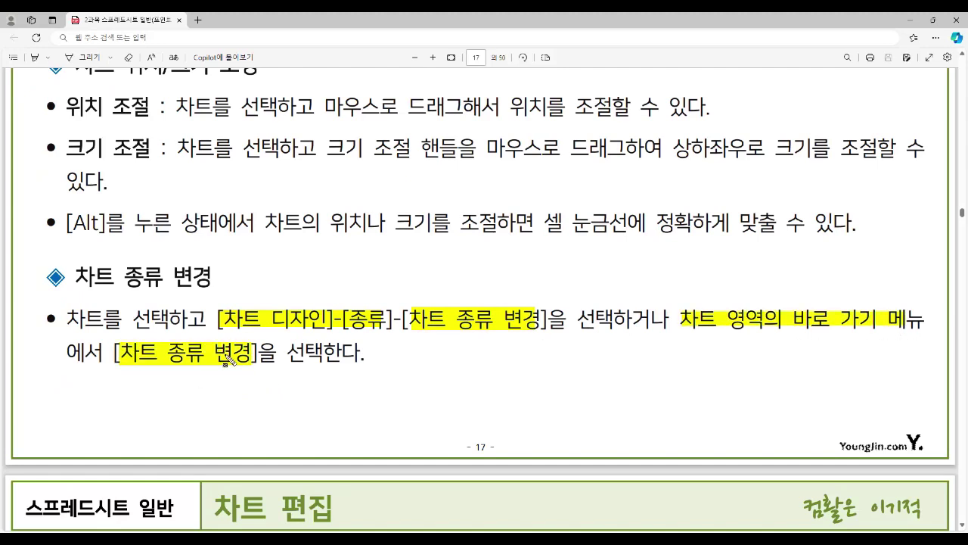
pyautogui.moveTo(73, 269)
pyautogui.mouseDown()
pyautogui.moveTo(158, 292)
pyautogui.moveTo(215, 286)
pyautogui.mouseUp()
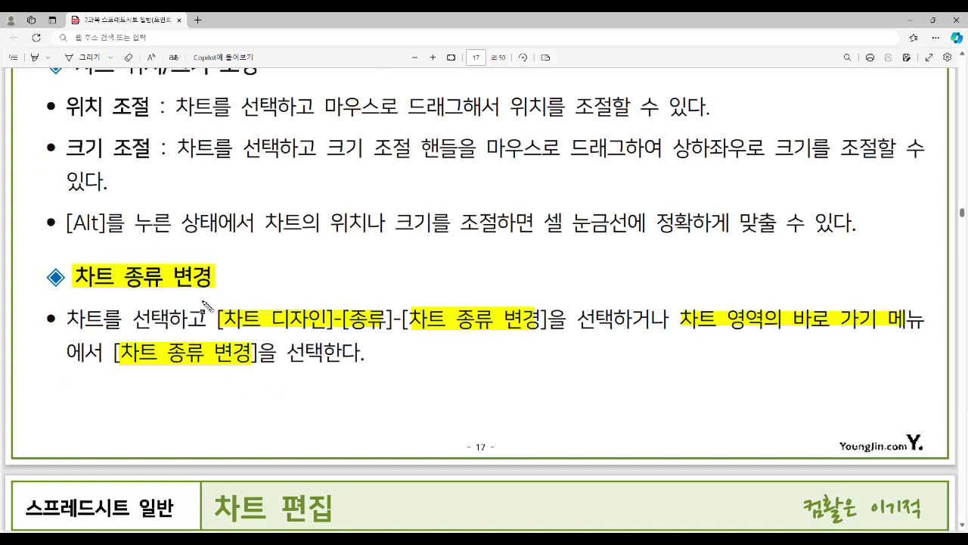
# Step: Mark the page 18 notes on 계열 차트 종류 변경, the 혼합 chart type and the secondary axis, then clear the marks
pyautogui.scroll(-5, 201, 306)
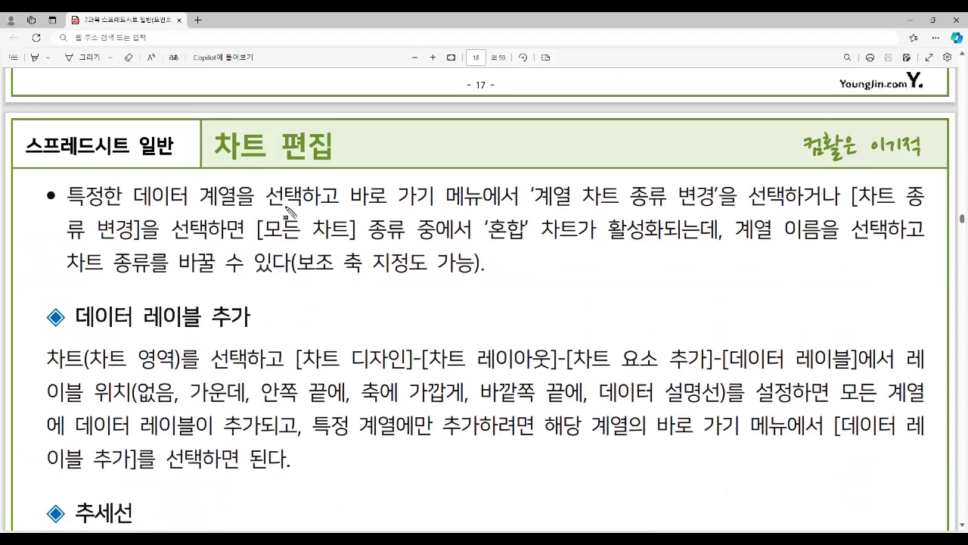
pyautogui.moveTo(534, 193)
pyautogui.mouseDown()
pyautogui.moveTo(611, 215)
pyautogui.moveTo(715, 214)
pyautogui.mouseUp()
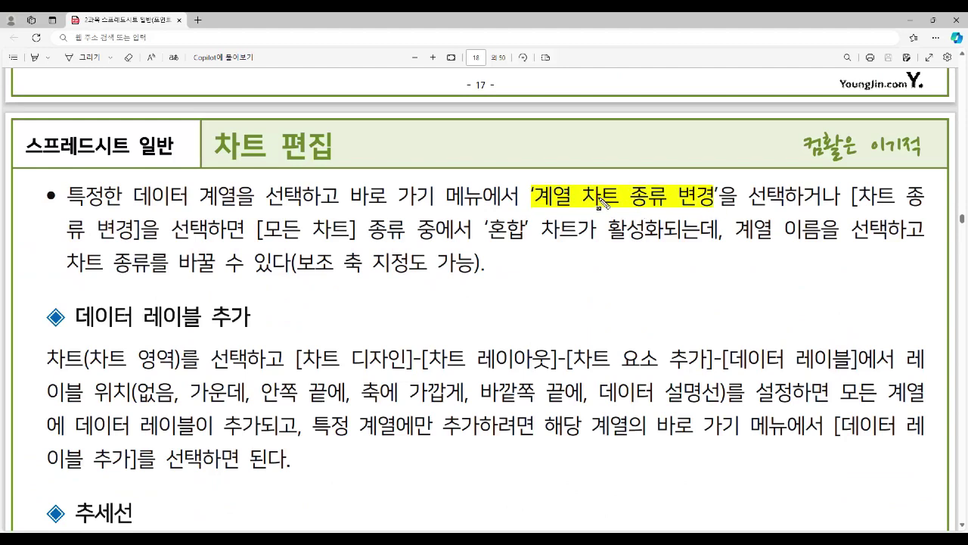
pyautogui.moveTo(855, 199); pyautogui.dragTo(906, 199)
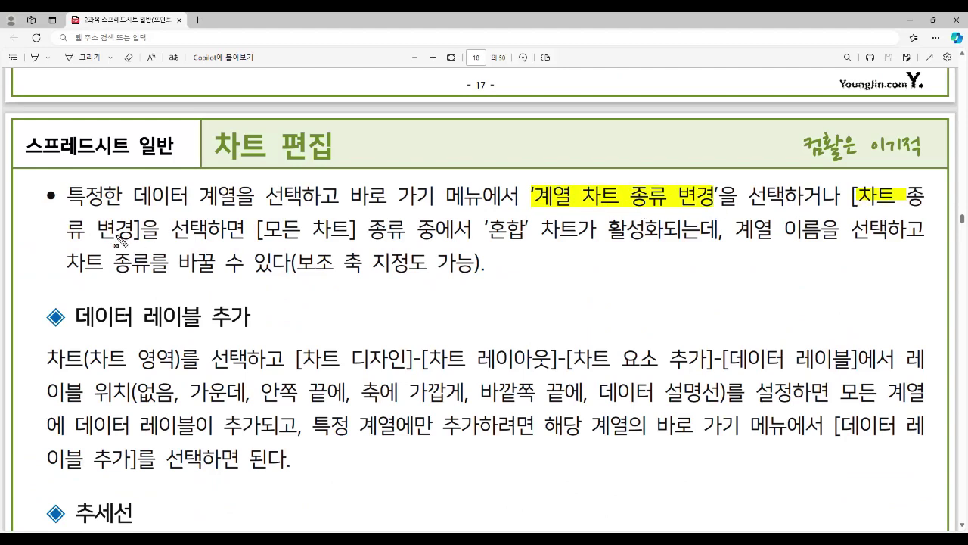
pyautogui.moveTo(69, 232); pyautogui.dragTo(139, 231)
pyautogui.moveTo(261, 230); pyautogui.dragTo(406, 232)
pyautogui.moveTo(495, 236); pyautogui.dragTo(516, 239)
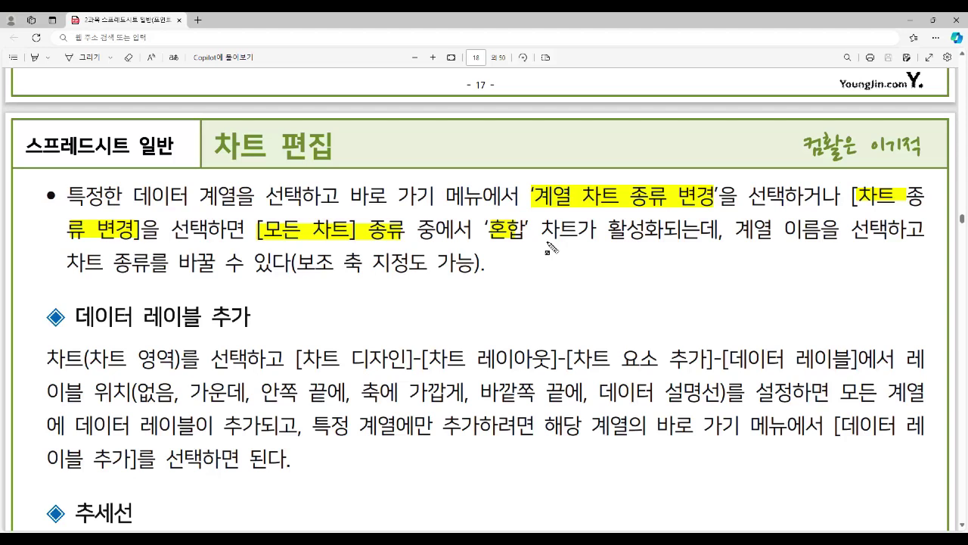
pyautogui.moveTo(737, 228); pyautogui.dragTo(883, 237)
pyautogui.moveTo(78, 263); pyautogui.dragTo(471, 260)
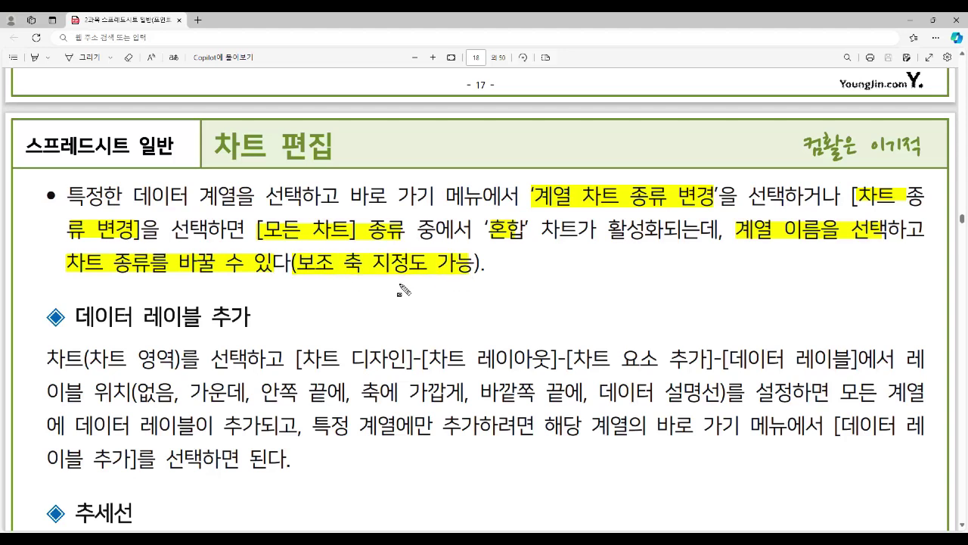
pyautogui.hotkey('ctrl', 'z')
# Step: Switch to the Excel workbook and try a combo chart with the 엑셀 series as 누적 꺾은선형 on the secondary axis, then cancel it
pyautogui.click(488, 540)
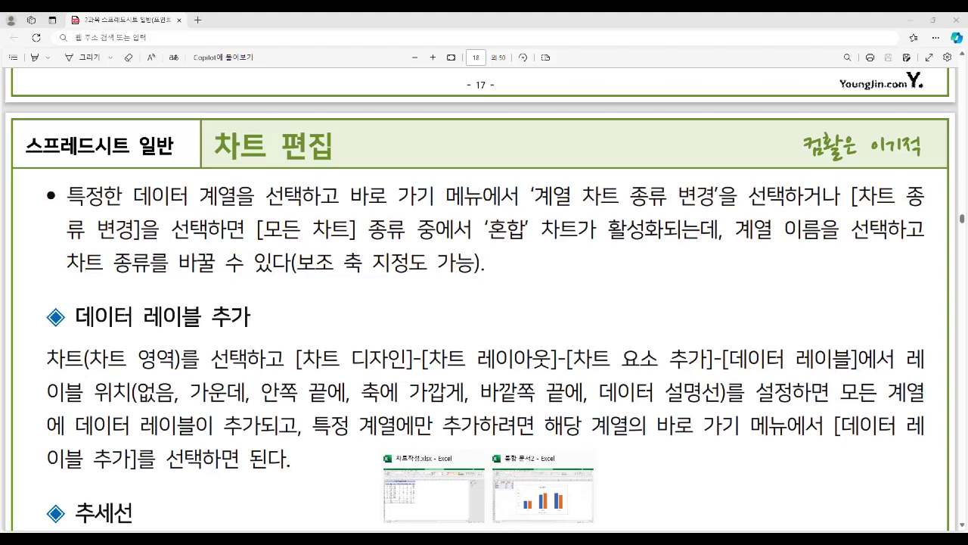
pyautogui.click(511, 506)
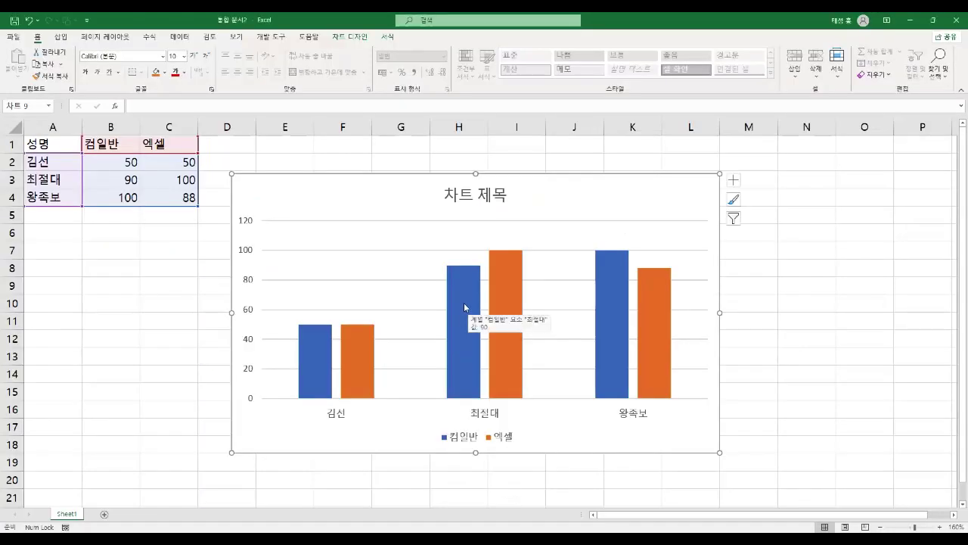
pyautogui.rightClick(464, 302)
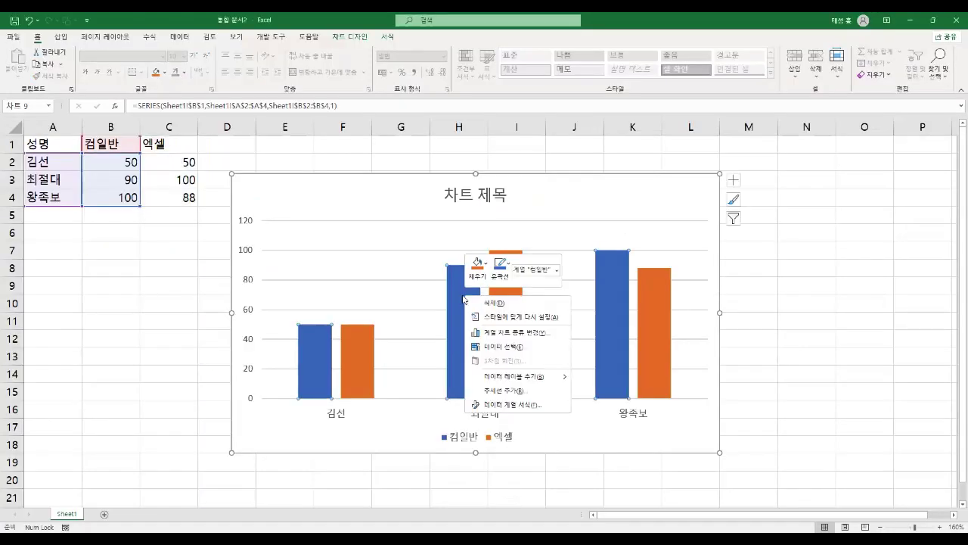
pyautogui.click(542, 335)
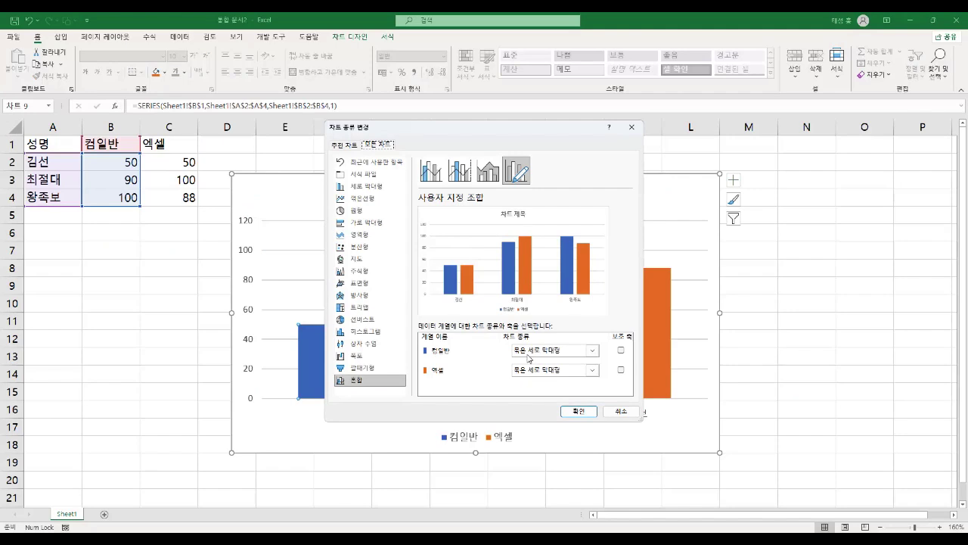
pyautogui.click(594, 374)
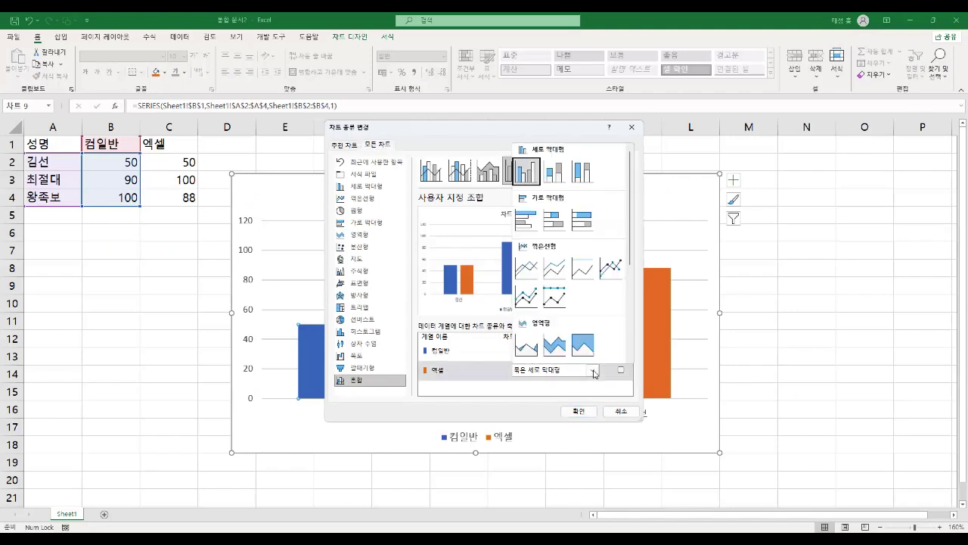
pyautogui.click(556, 276)
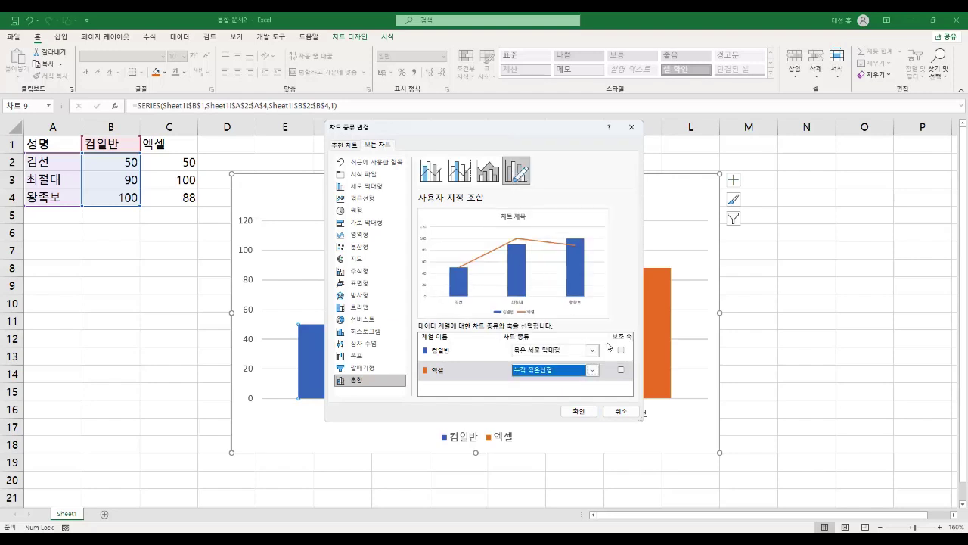
pyautogui.click(621, 369)
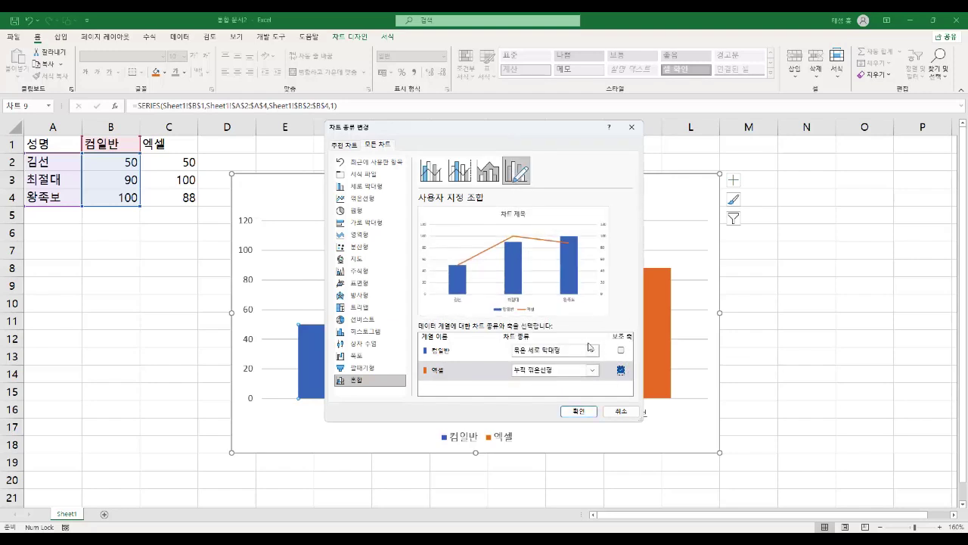
pyautogui.click(625, 411)
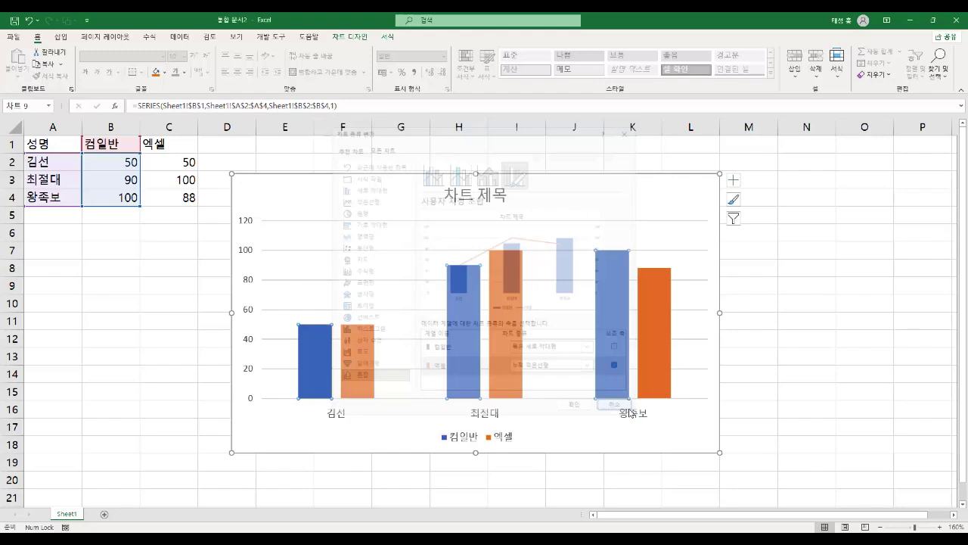
# Step: Preview the 혼합 chart type for the whole chart, then cancel the chart type change
pyautogui.click(357, 40)
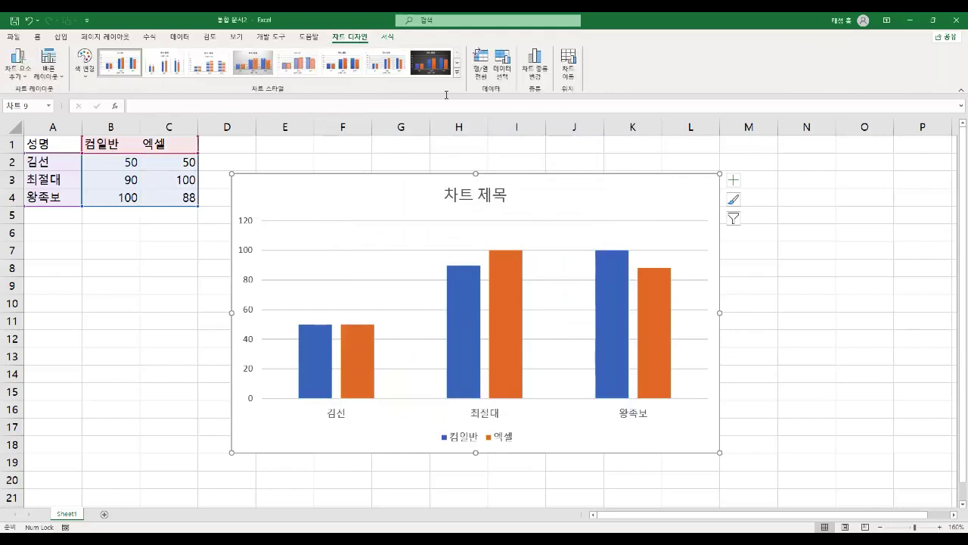
pyautogui.click(535, 73)
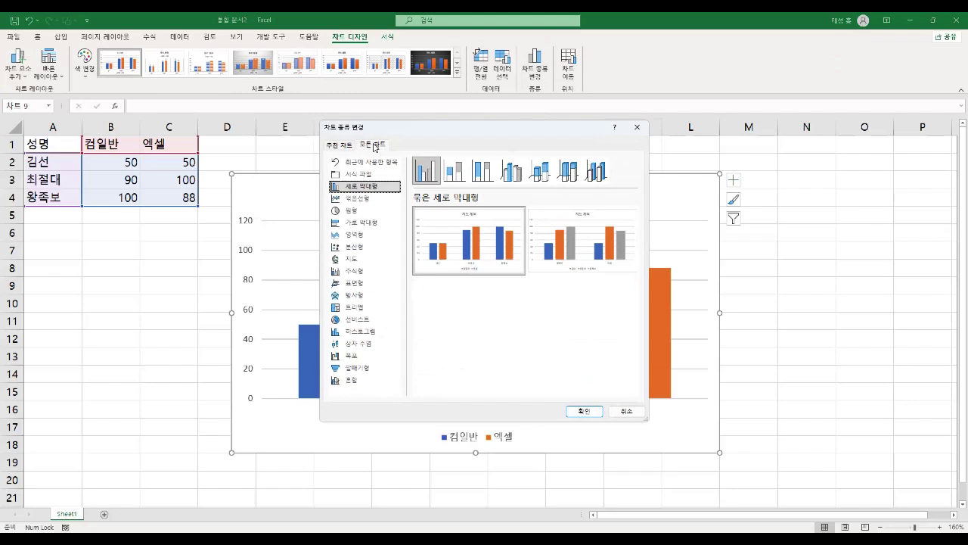
pyautogui.click(355, 381)
pyautogui.click(627, 411)
# Step: Return to the PDF notes and mark the 데이터 레이블 추가 heading, the command path, label positions and single-series method, then clear the marks
pyautogui.hotkey('alt', 'Tab')
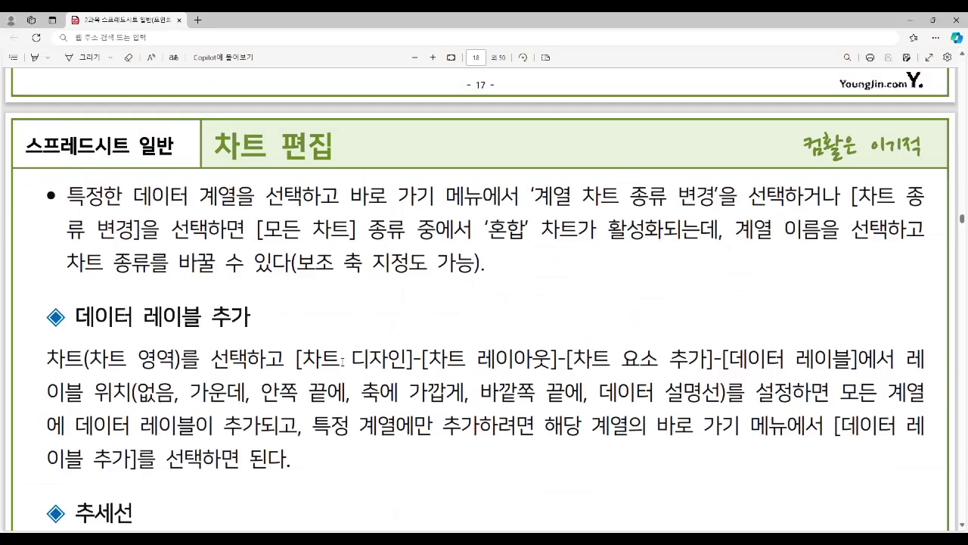
pyautogui.scroll(-3, 283, 364)
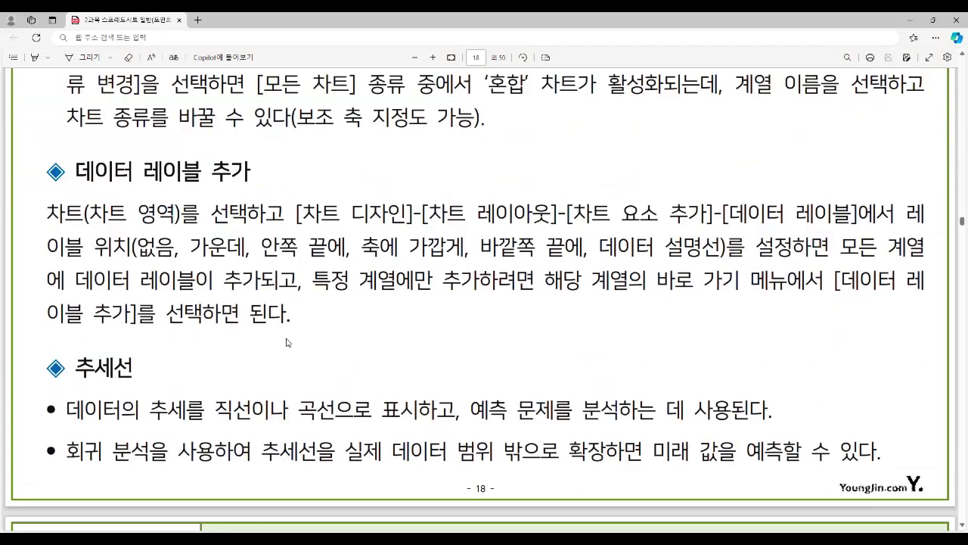
pyautogui.moveTo(142, 171); pyautogui.dragTo(251, 181)
pyautogui.moveTo(306, 214)
pyautogui.mouseDown()
pyautogui.moveTo(838, 225)
pyautogui.moveTo(826, 227)
pyautogui.mouseUp()
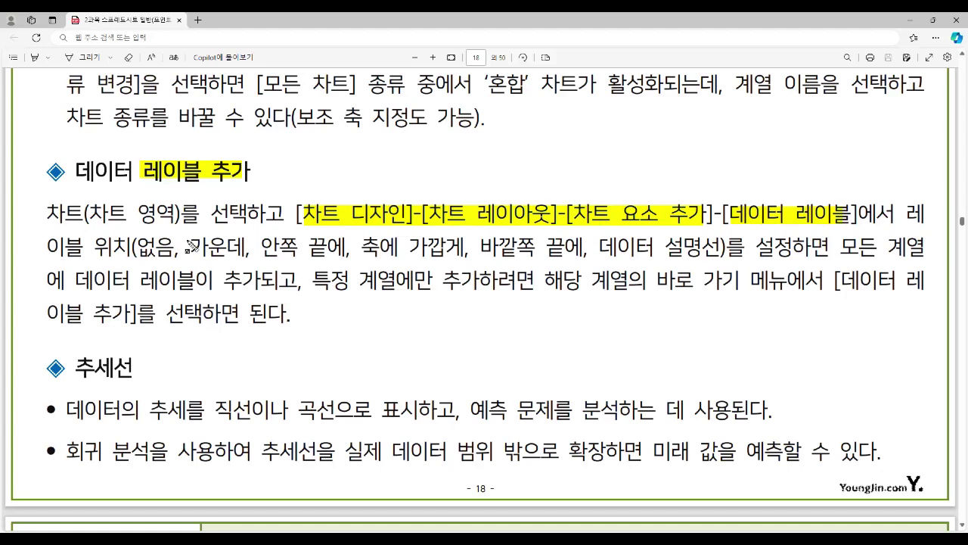
pyautogui.moveTo(143, 246)
pyautogui.mouseDown()
pyautogui.moveTo(160, 255)
pyautogui.moveTo(722, 262)
pyautogui.mouseUp()
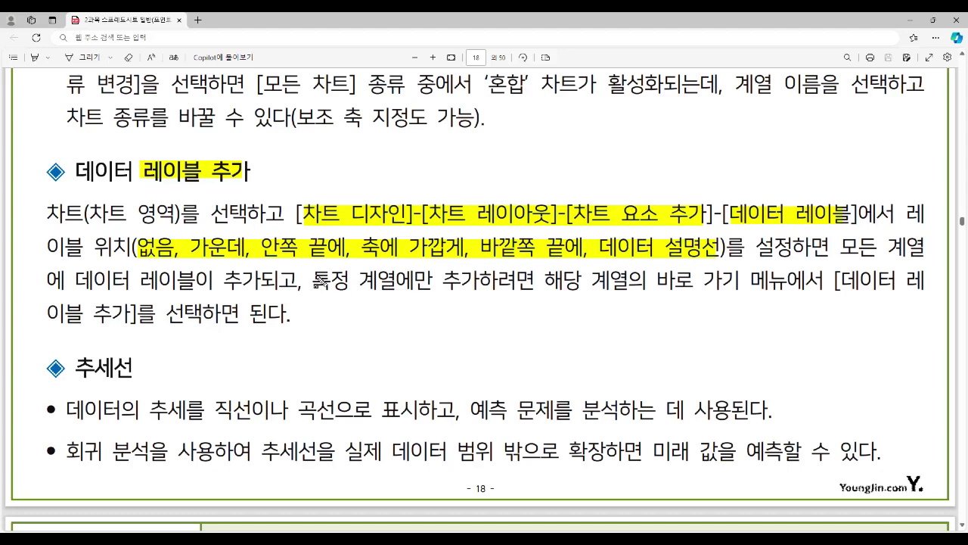
pyautogui.moveTo(316, 295); pyautogui.dragTo(404, 300)
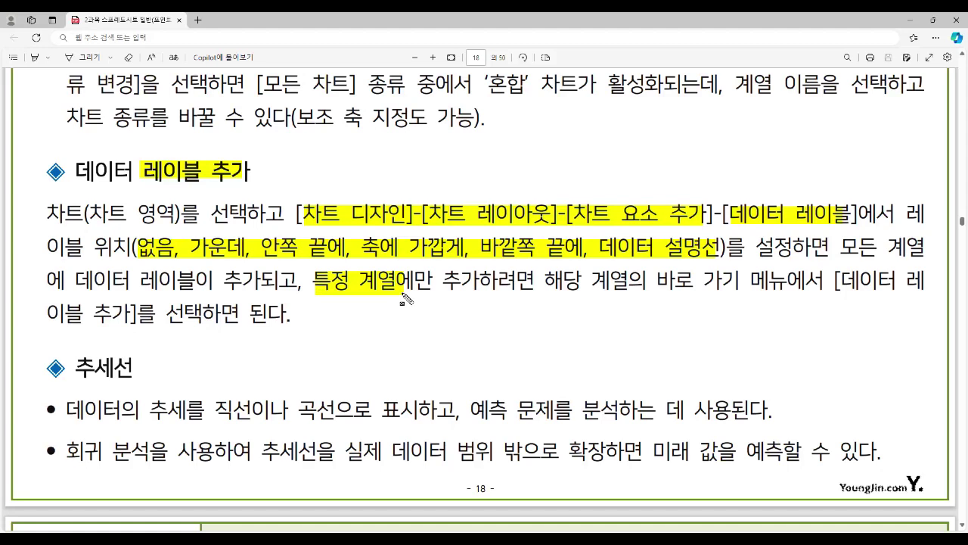
pyautogui.moveTo(652, 280); pyautogui.dragTo(917, 281)
pyautogui.moveTo(48, 313); pyautogui.dragTo(293, 314)
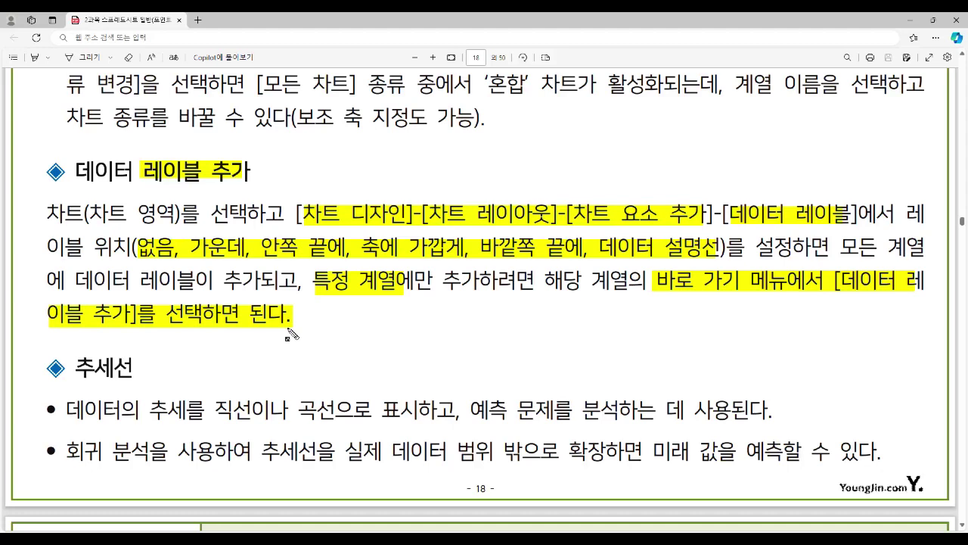
pyautogui.press('Escape')
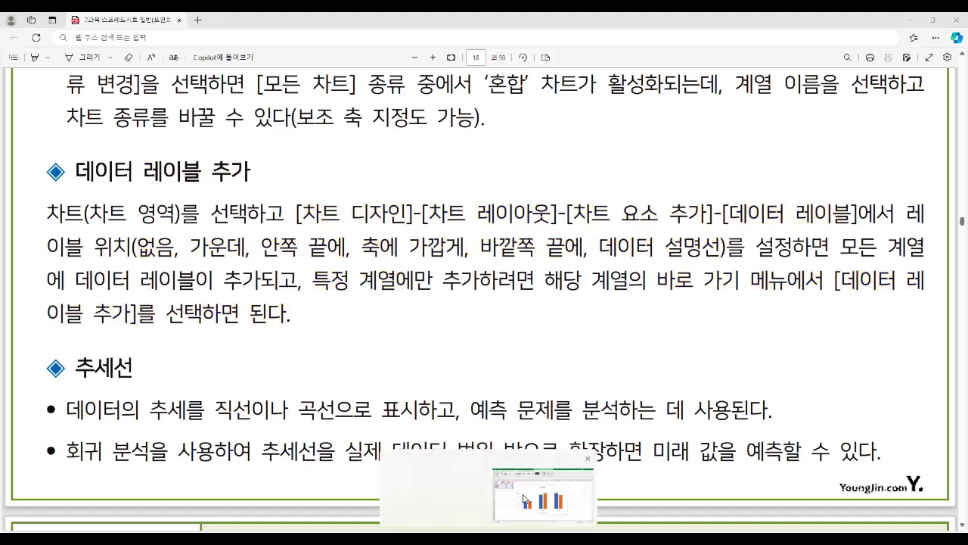
# Step: Switch to the Excel workbook, add 데이터 설명선 data labels to all series in the chart, and undo them
pyautogui.click(533, 493)
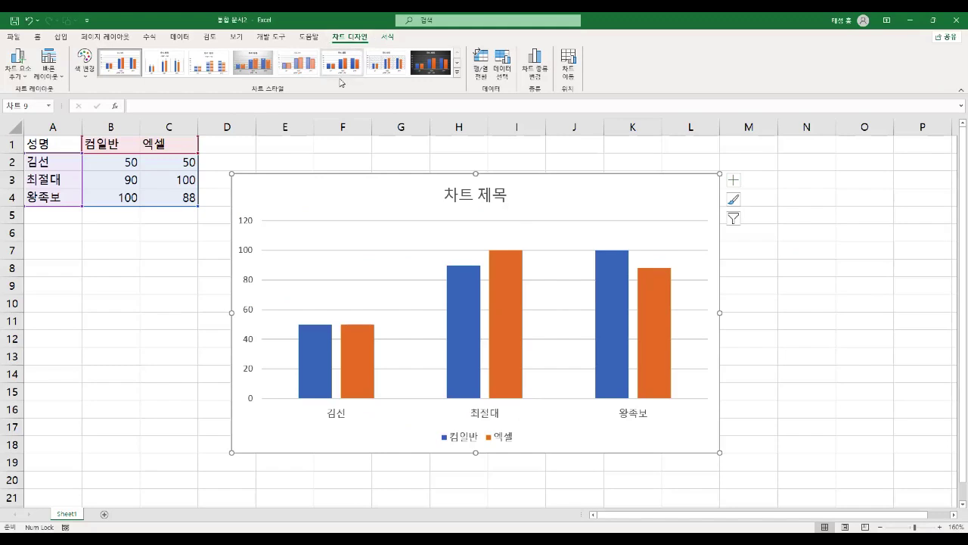
pyautogui.click(19, 68)
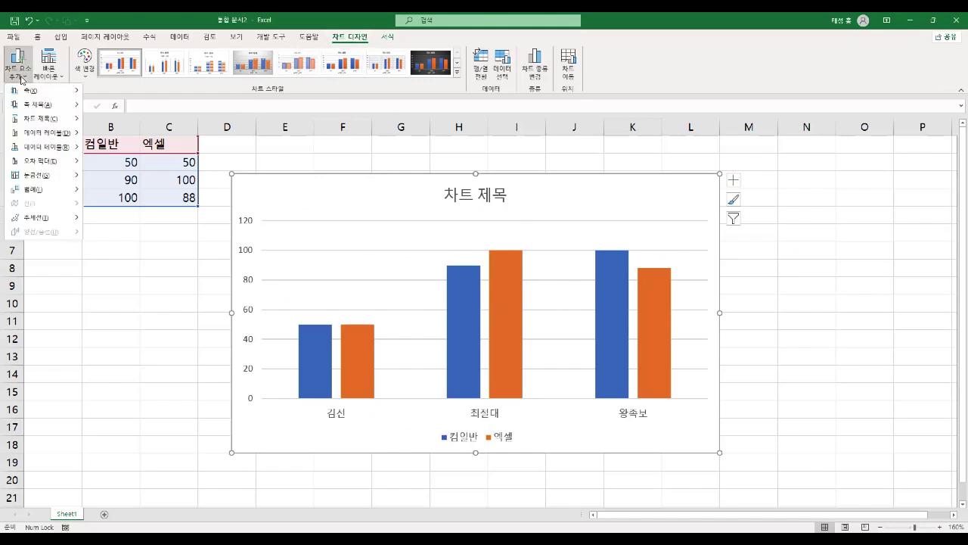
pyautogui.moveTo(51, 135)
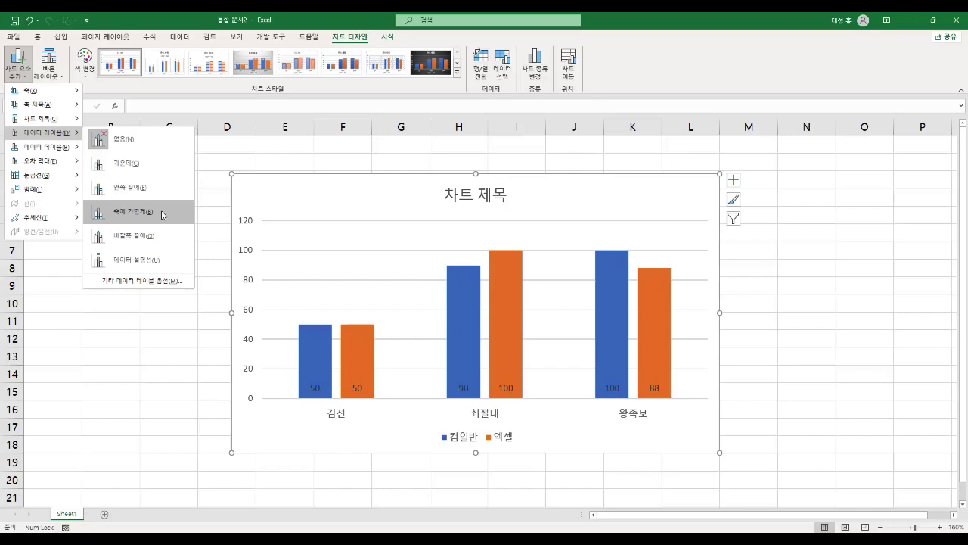
pyautogui.click(166, 260)
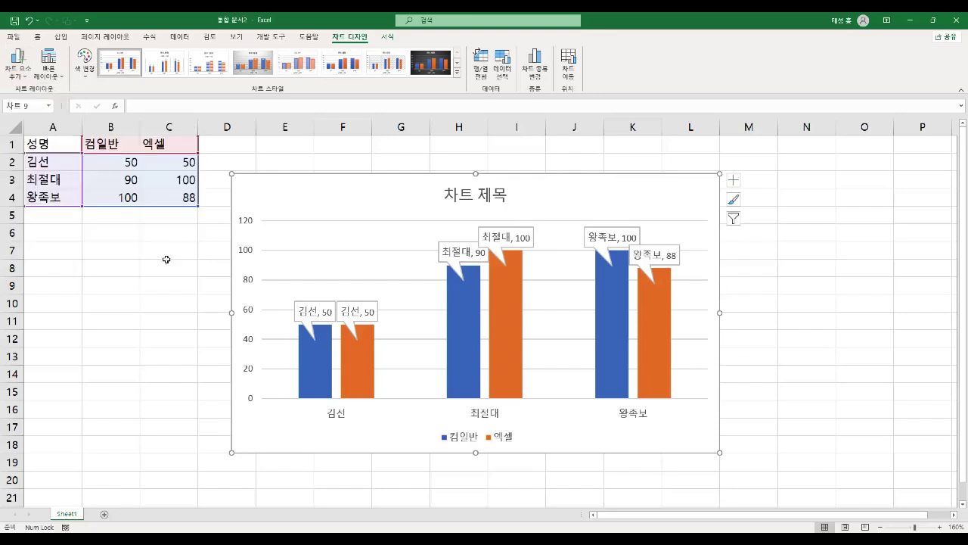
pyautogui.hotkey('ctrl', 'z')
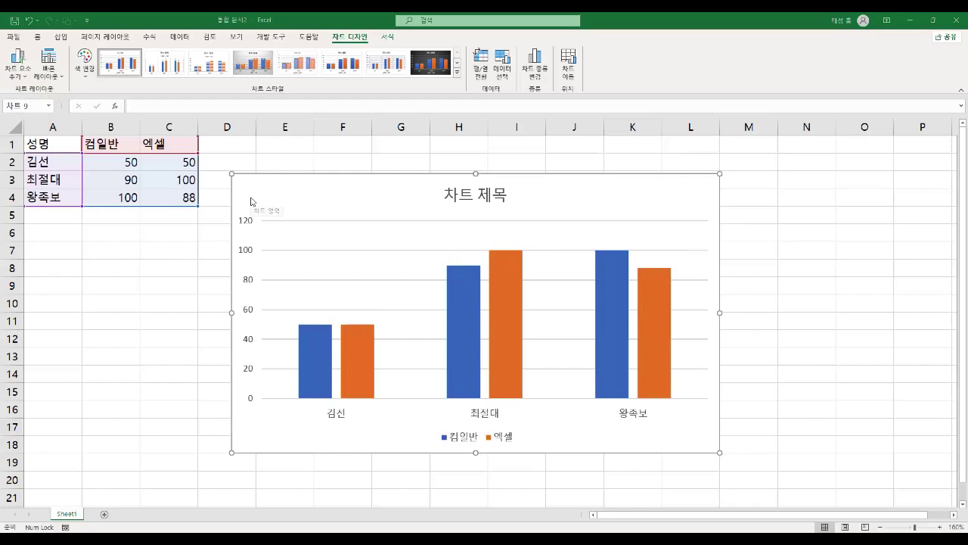
# Step: Add data labels to the 컴일반 series only, and view the data label position options for the 엑셀 series
pyautogui.rightClick(458, 288)
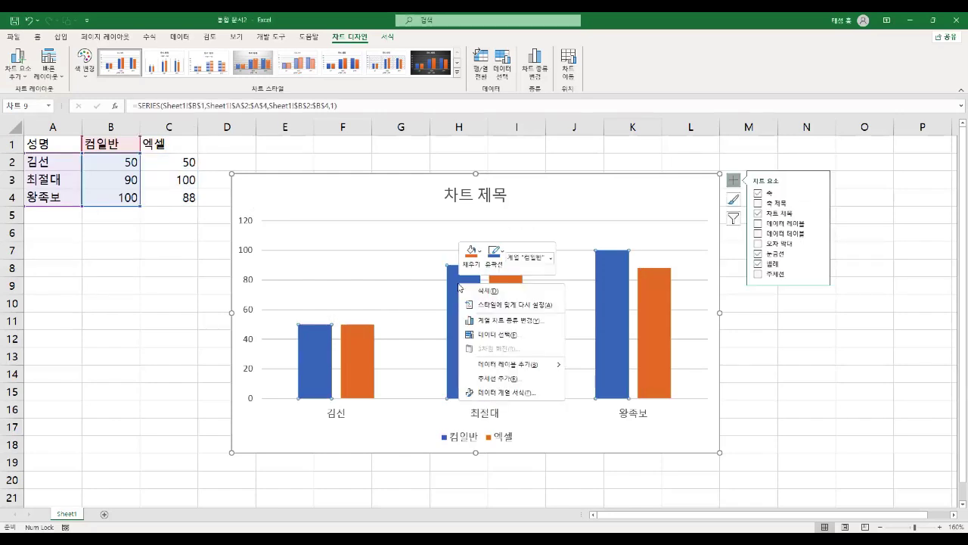
pyautogui.click(520, 365)
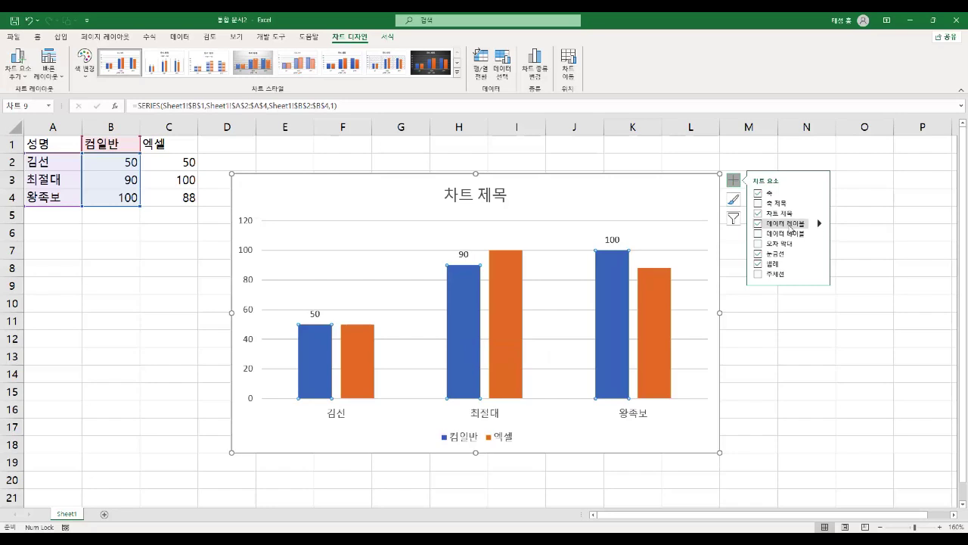
pyautogui.rightClick(496, 281)
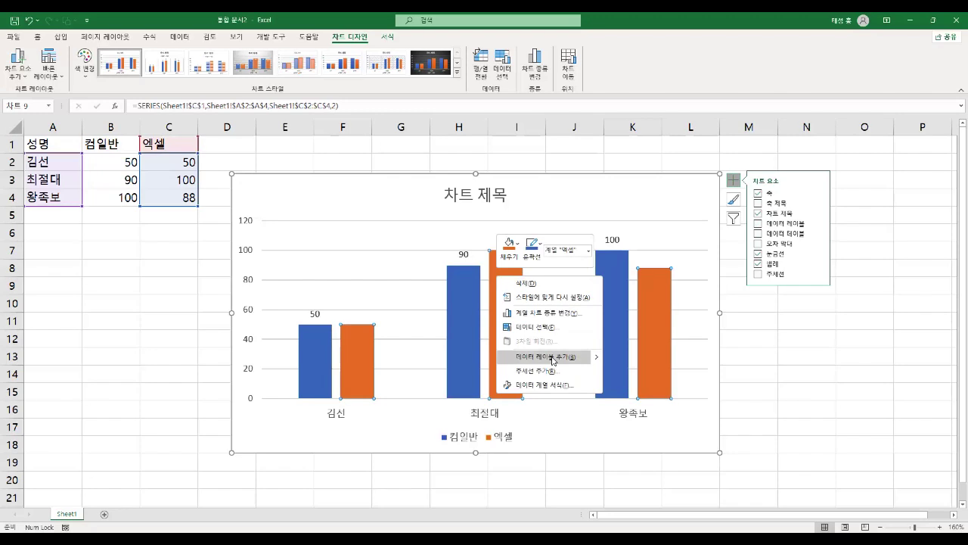
pyautogui.click(23, 82)
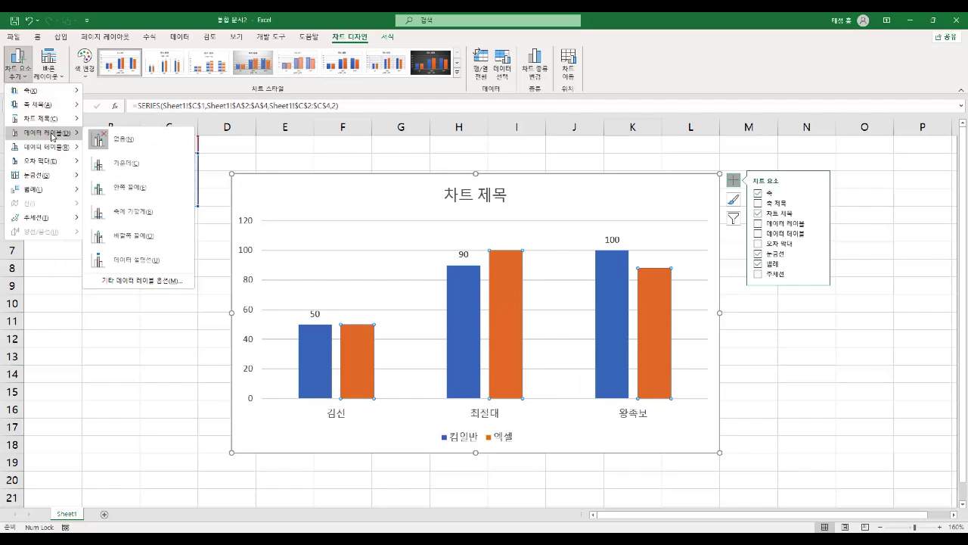
# Step: Return to the PDF notes and mark the 추세선 heading, its purpose, 회귀 분석 and the use of multiple trendlines, then clear the marks
pyautogui.hotkey('alt', 'Tab')
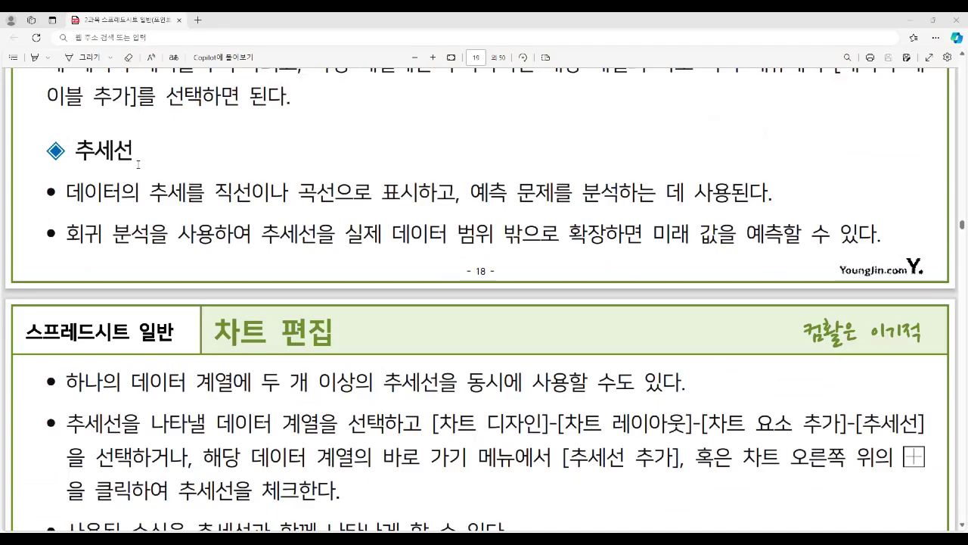
pyautogui.moveTo(69, 138)
pyautogui.mouseDown()
pyautogui.moveTo(186, 195)
pyautogui.moveTo(619, 206)
pyautogui.mouseUp()
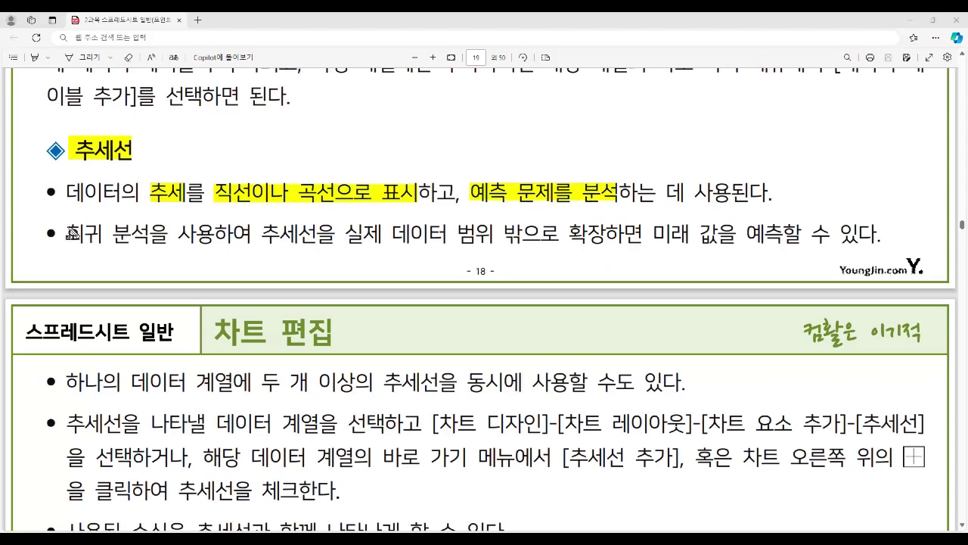
pyautogui.moveTo(66, 230); pyautogui.dragTo(141, 246)
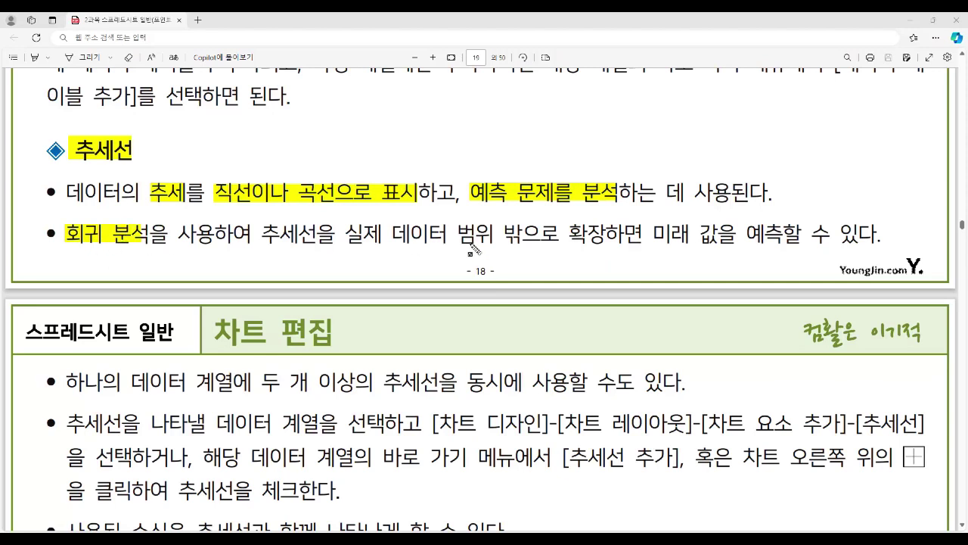
pyautogui.moveTo(649, 230)
pyautogui.mouseDown()
pyautogui.moveTo(685, 244)
pyautogui.moveTo(779, 246)
pyautogui.mouseUp()
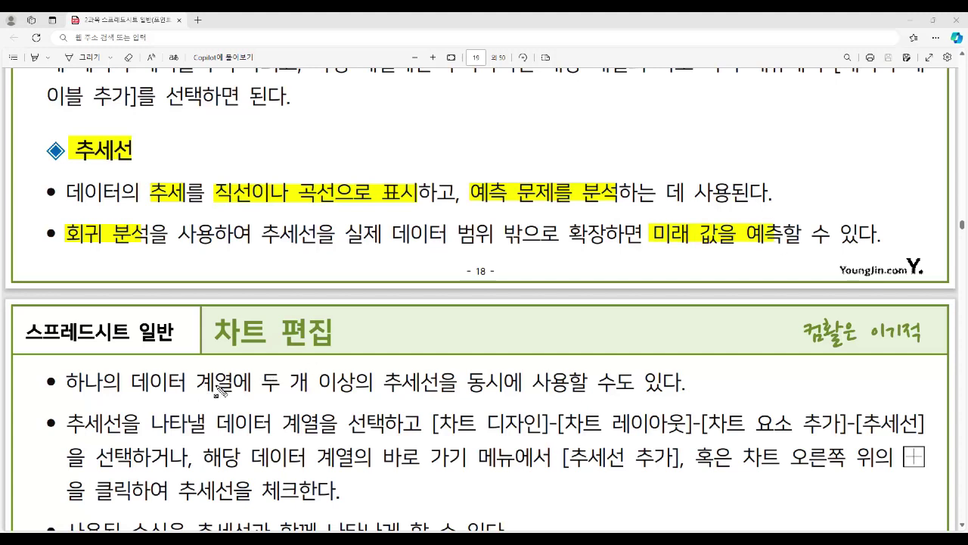
pyautogui.moveTo(261, 377)
pyautogui.mouseDown()
pyautogui.moveTo(325, 392)
pyautogui.moveTo(687, 396)
pyautogui.mouseUp()
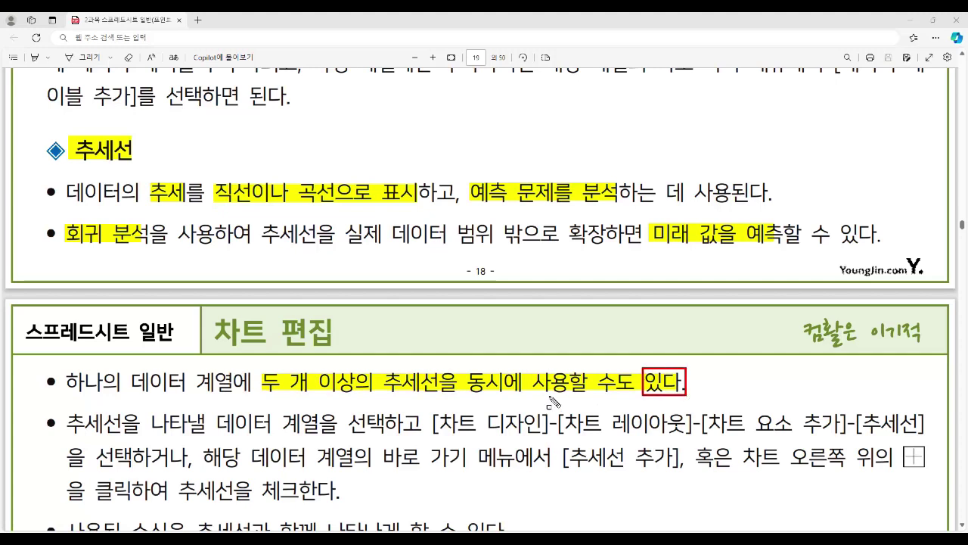
pyautogui.press('Escape')
# Step: Mark the three ways of adding a trendline on page 19: 추세선, 추세선 추가 and the plus symbol
pyautogui.scroll(-2, 517, 390)
pyautogui.scroll(-1, 515, 389)
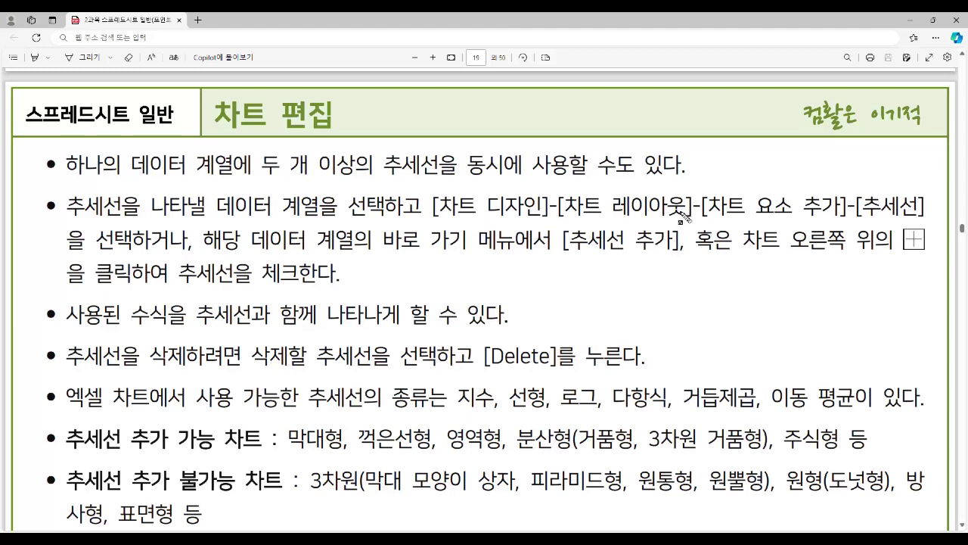
pyautogui.moveTo(858, 206); pyautogui.dragTo(916, 208)
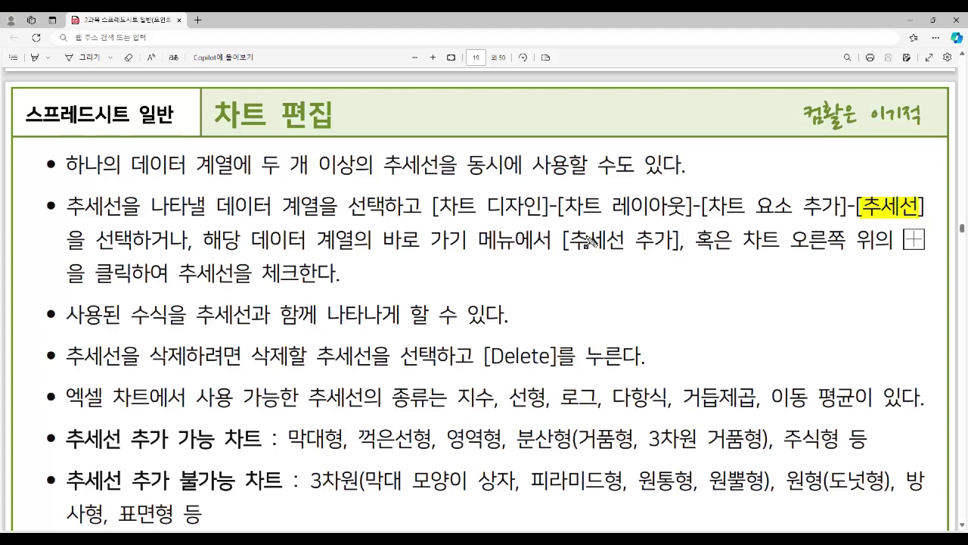
pyautogui.moveTo(570, 242); pyautogui.dragTo(667, 245)
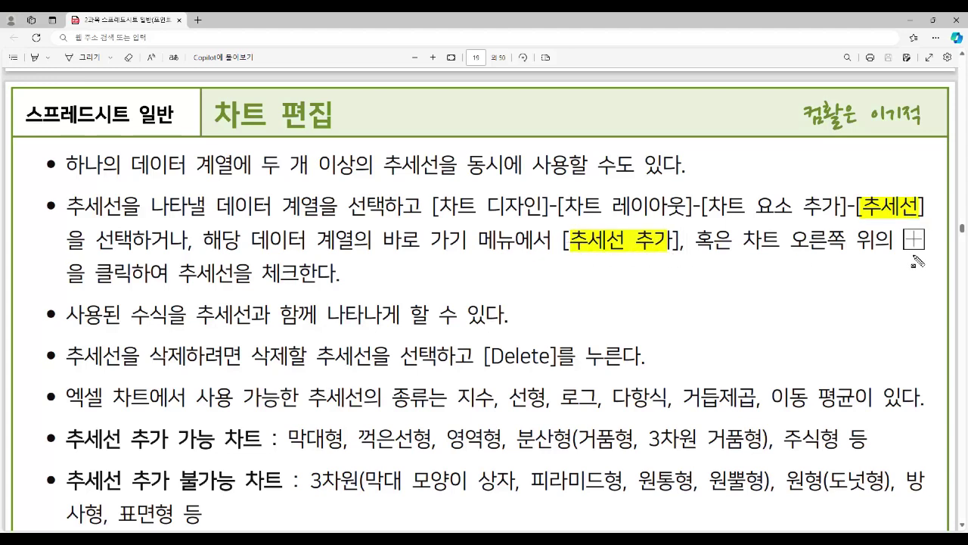
pyautogui.moveTo(903, 245); pyautogui.dragTo(922, 255)
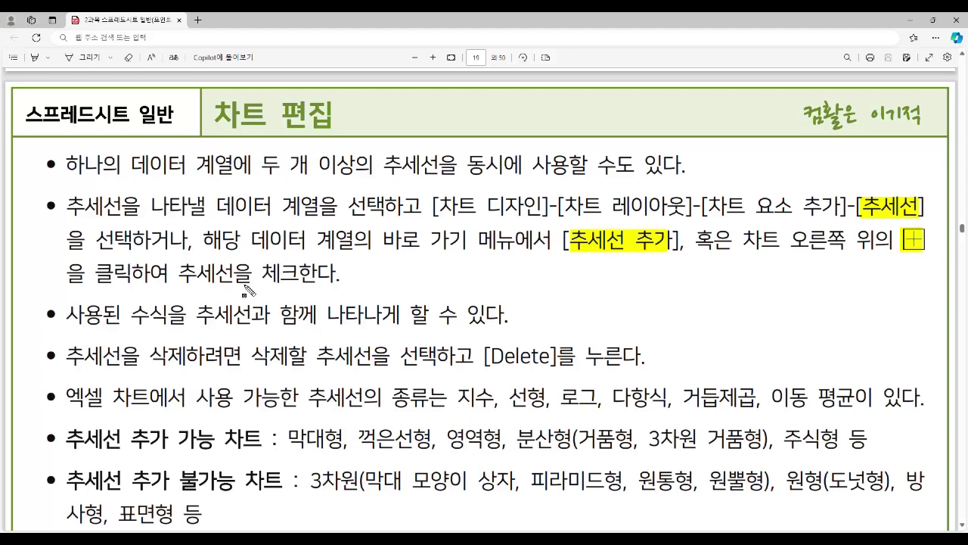
# Step: Mark 추세선을 체크, the phrase 추세선과 함께 나타나게 할 수 있다, [Delete] and 추세선 in the trendline notes on page 19
pyautogui.moveTo(181, 271); pyautogui.dragTo(297, 280)
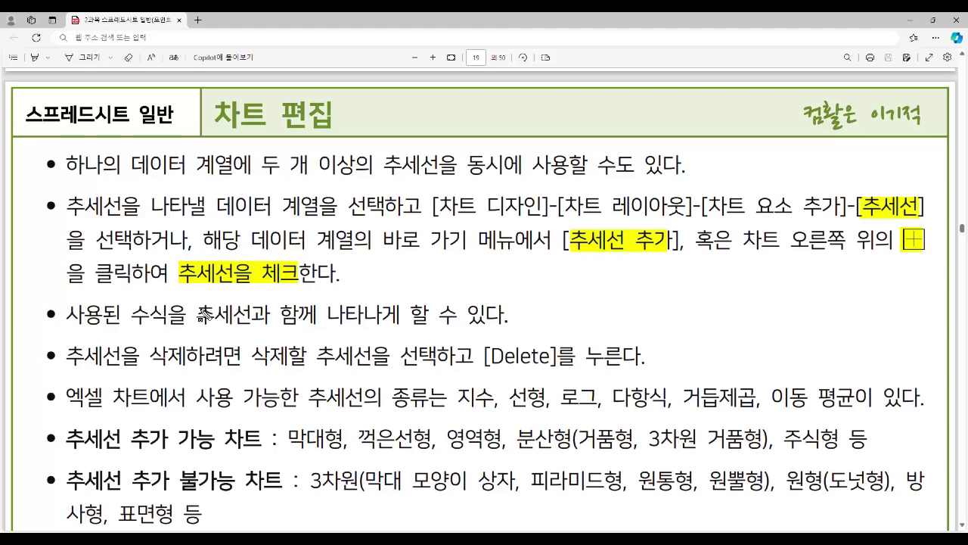
pyautogui.moveTo(198, 312); pyautogui.dragTo(505, 320)
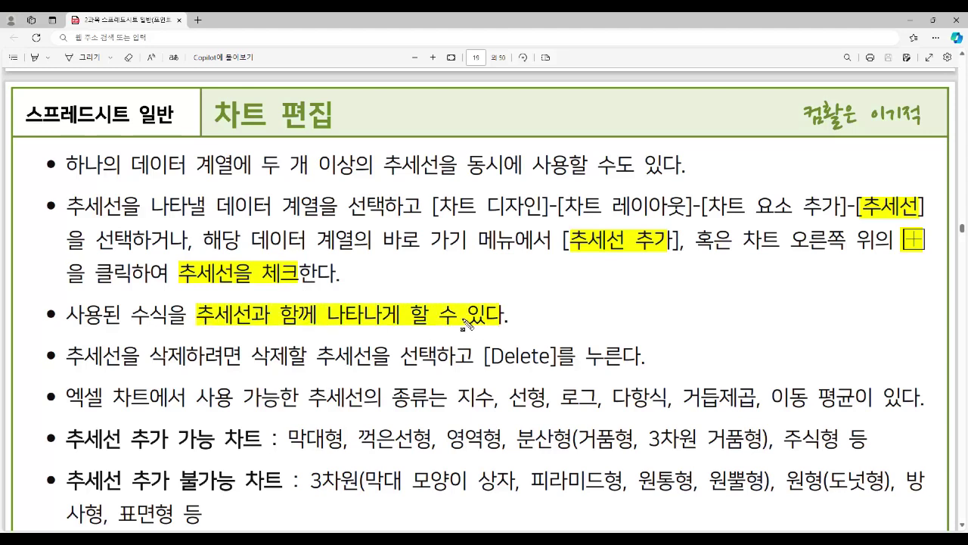
pyautogui.moveTo(488, 358)
pyautogui.mouseDown()
pyautogui.moveTo(555, 358)
pyautogui.moveTo(552, 369)
pyautogui.mouseUp()
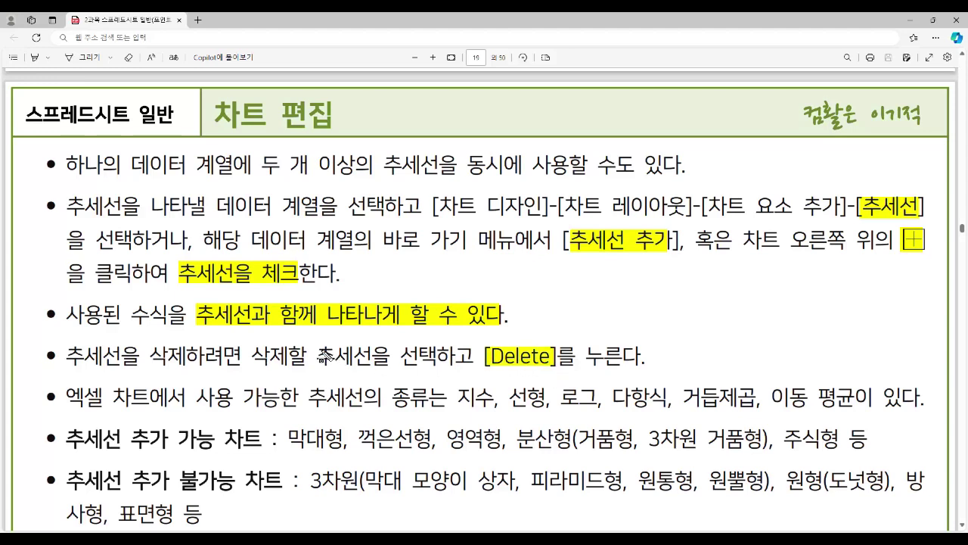
pyautogui.moveTo(315, 356); pyautogui.dragTo(370, 370)
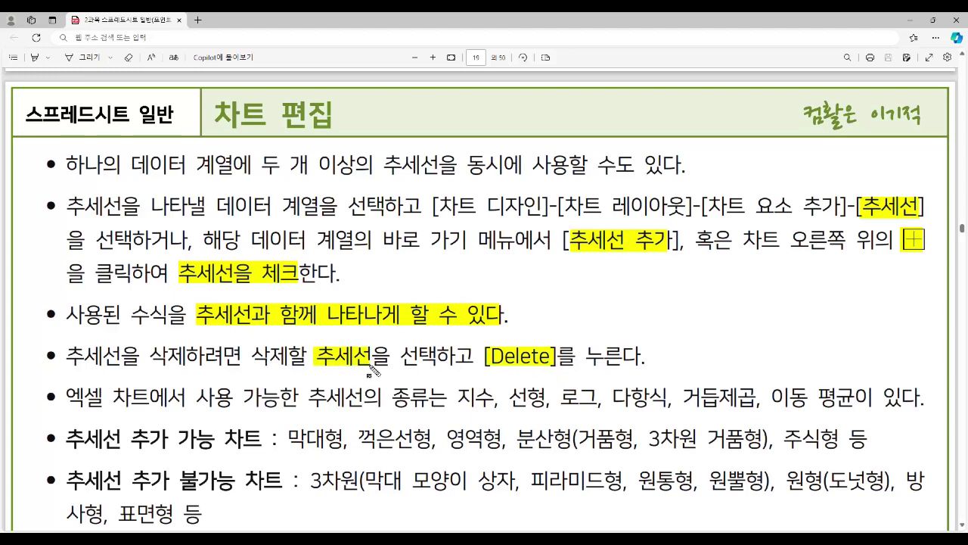
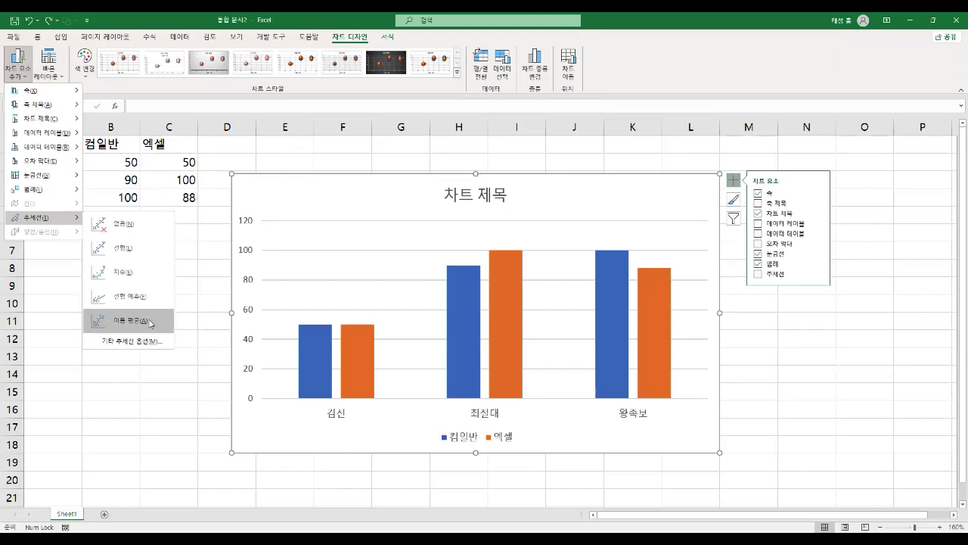
# Step: Add a 선형 trendline to the 컴일반 series of the column chart and open the trendline's formatting options
pyautogui.click(149, 250)
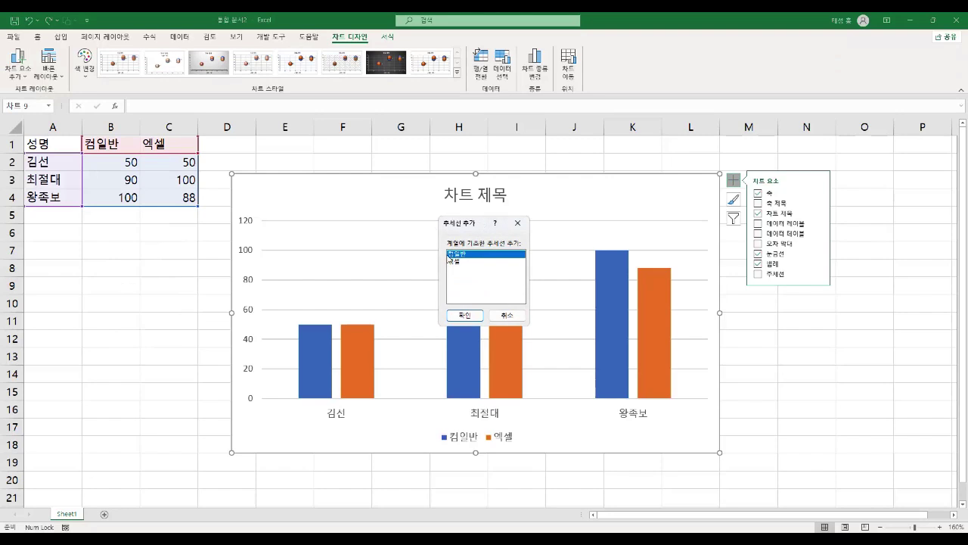
pyautogui.click(478, 317)
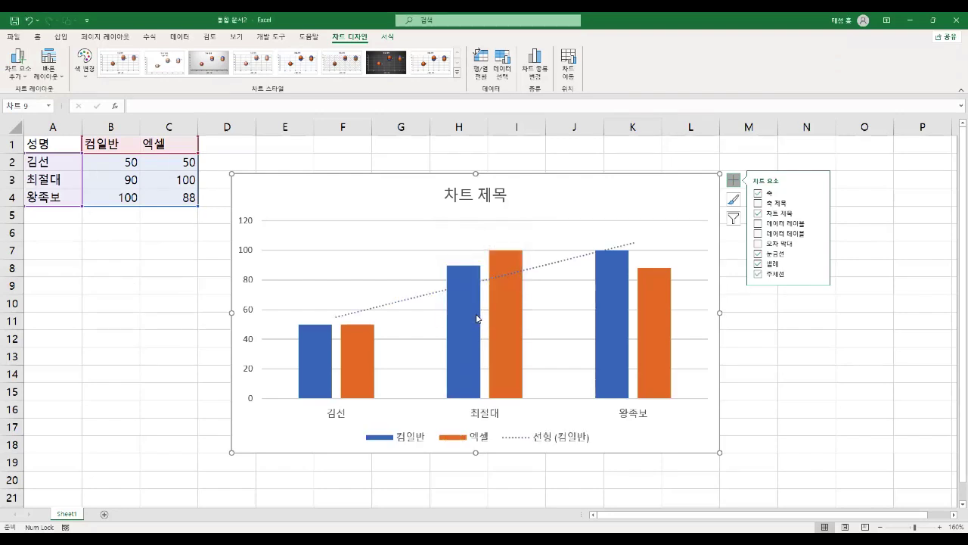
pyautogui.doubleClick(431, 297)
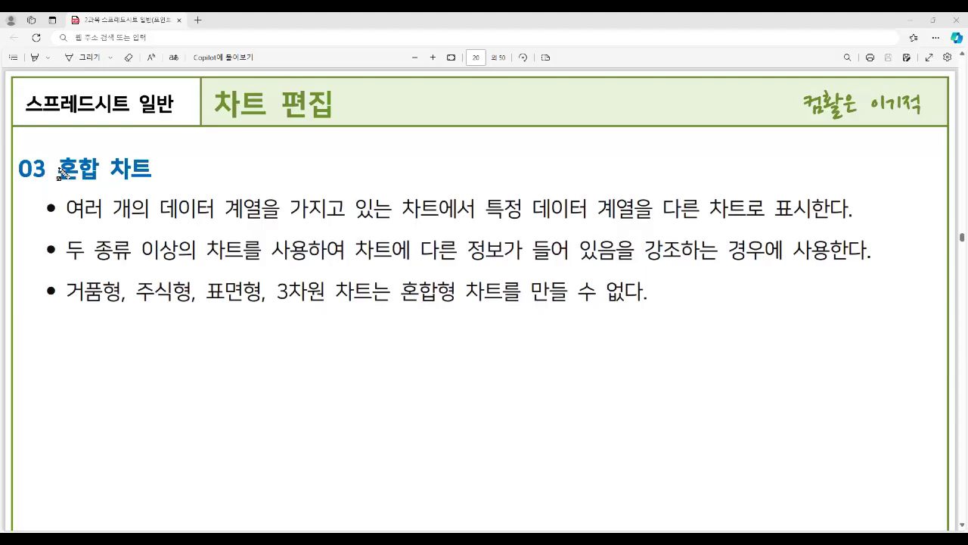
# Step: Mark the 혼합 차트 heading, its definition, purpose and unsupported chart types on page 20 of the PDF notes, then clear the marks
pyautogui.moveTo(57, 176); pyautogui.dragTo(150, 186)
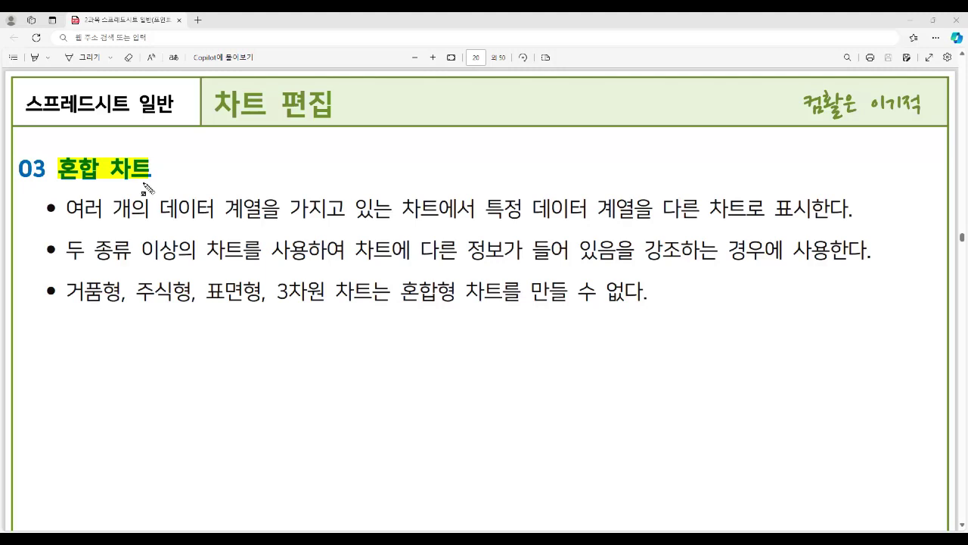
pyautogui.moveTo(70, 209); pyautogui.dragTo(255, 220)
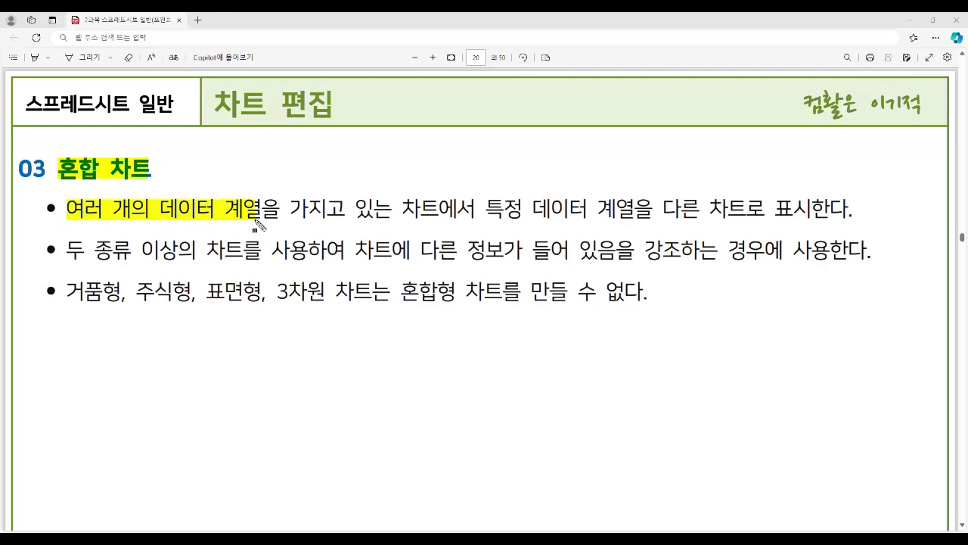
pyautogui.moveTo(487, 212); pyautogui.dragTo(806, 221)
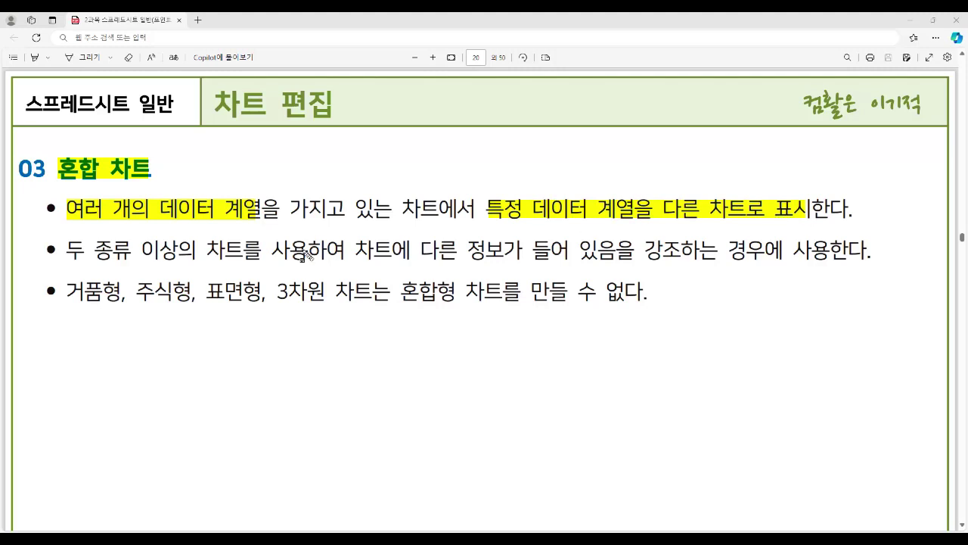
pyautogui.moveTo(60, 253); pyautogui.dragTo(306, 261)
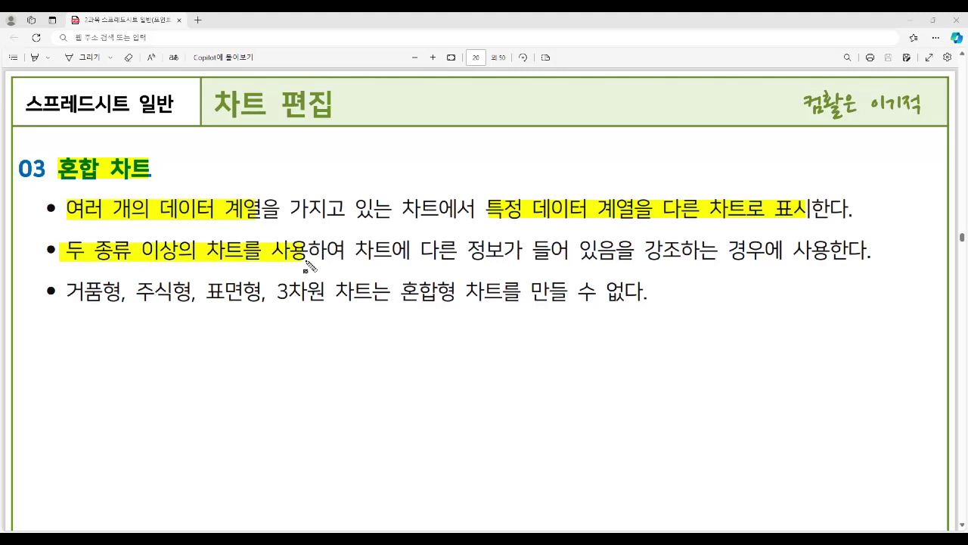
pyautogui.moveTo(364, 256); pyautogui.dragTo(678, 268)
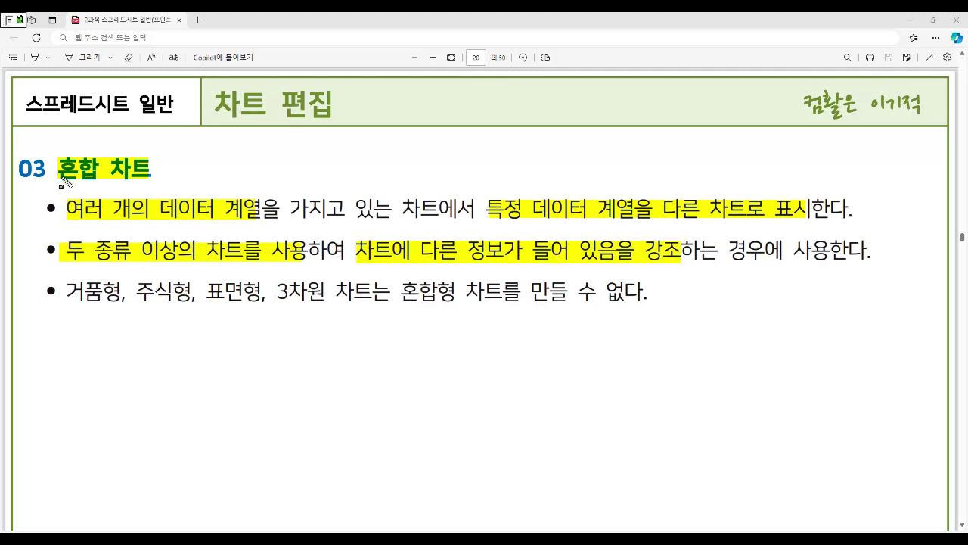
pyautogui.moveTo(58, 171); pyautogui.dragTo(160, 177)
pyautogui.moveTo(68, 294)
pyautogui.mouseDown()
pyautogui.moveTo(261, 309)
pyautogui.moveTo(648, 307)
pyautogui.mouseUp()
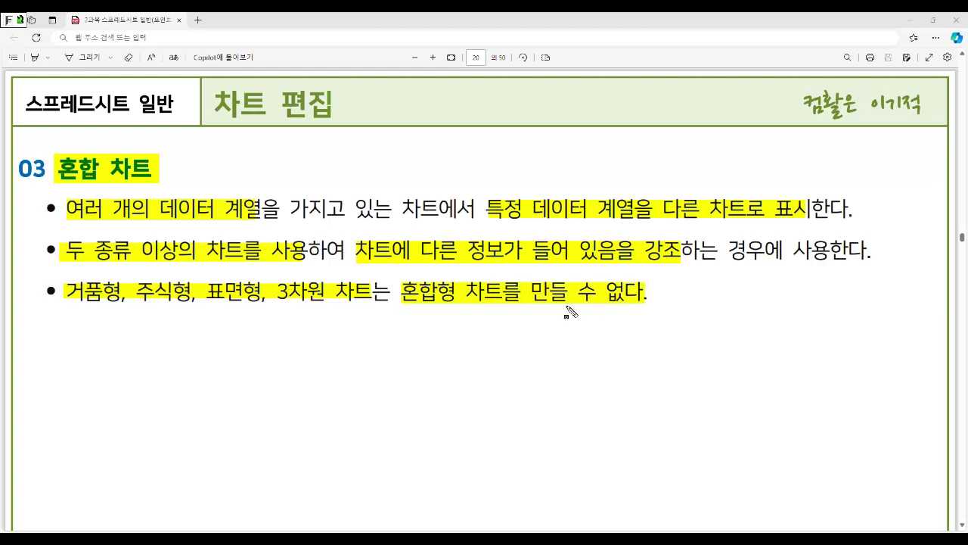
pyautogui.press('Escape')
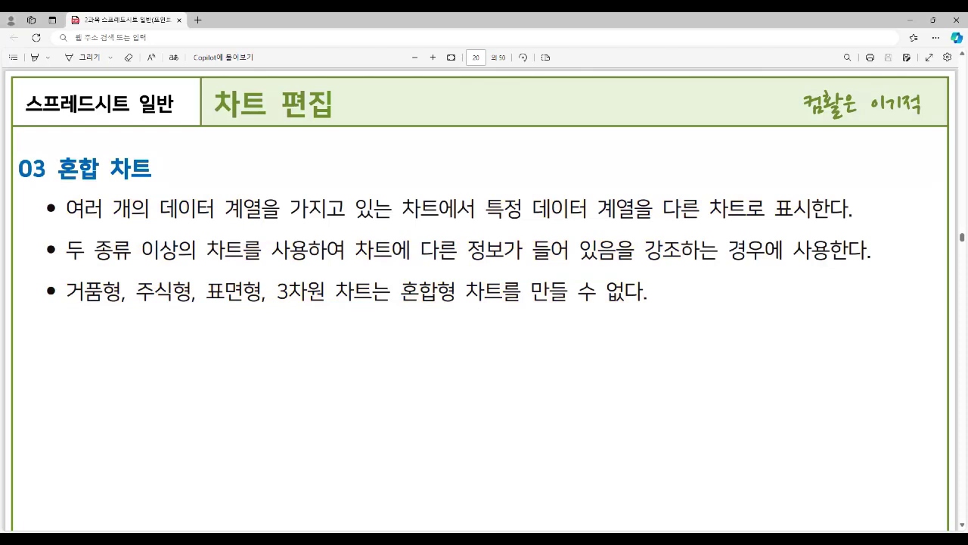
# Step: Switch to the Excel workbook and choose the 혼합 chart type 묶은 세로 막대형 - 꺾은선형 in the chart type change dialog
pyautogui.click(543, 495)
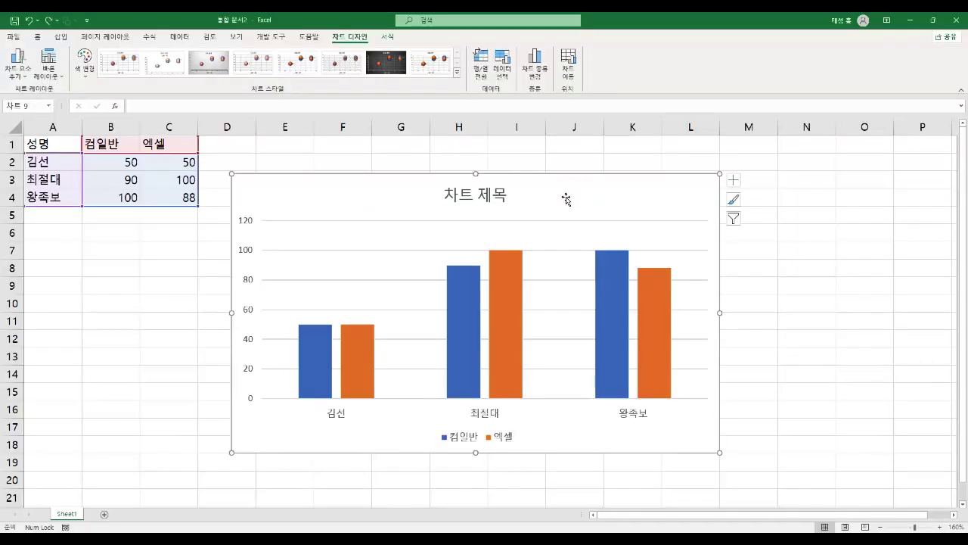
pyautogui.click(534, 66)
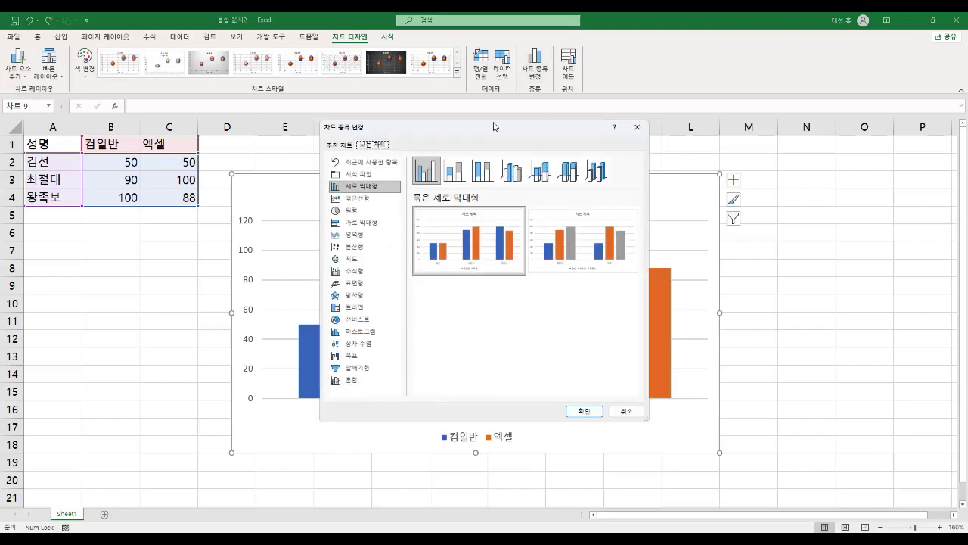
pyautogui.click(358, 382)
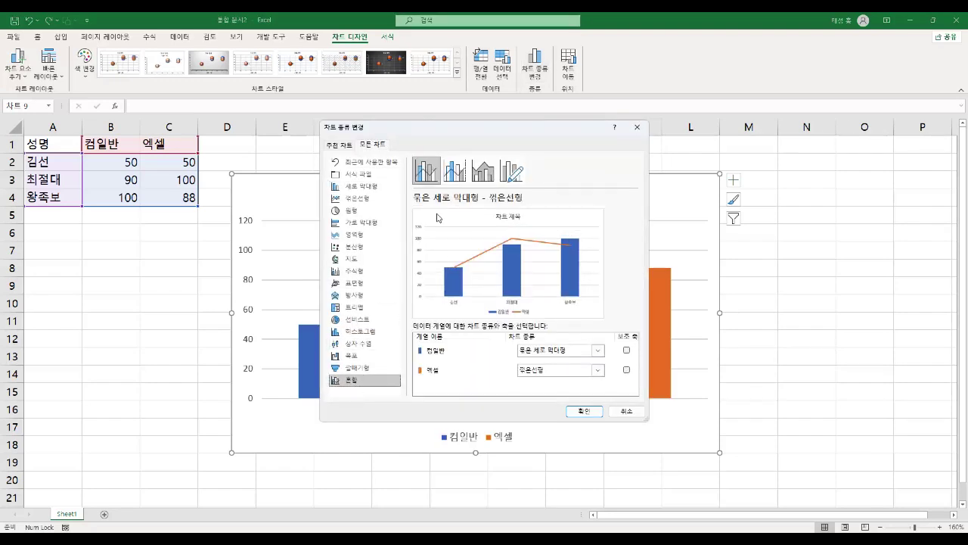
pyautogui.click(598, 370)
pyautogui.click(458, 353)
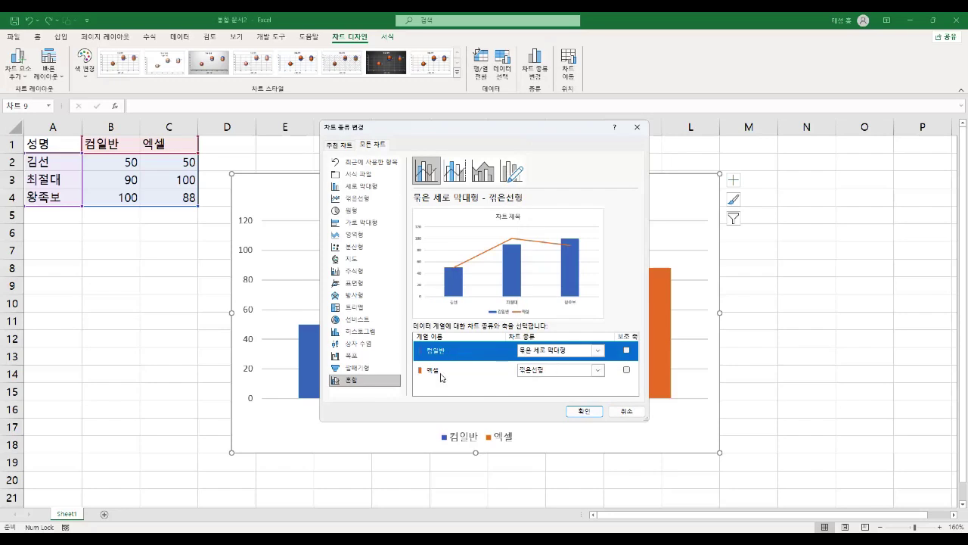
# Step: Browse the chart types available for the 엑셀 series in the combo chart and choose the doughnut type
pyautogui.click(601, 371)
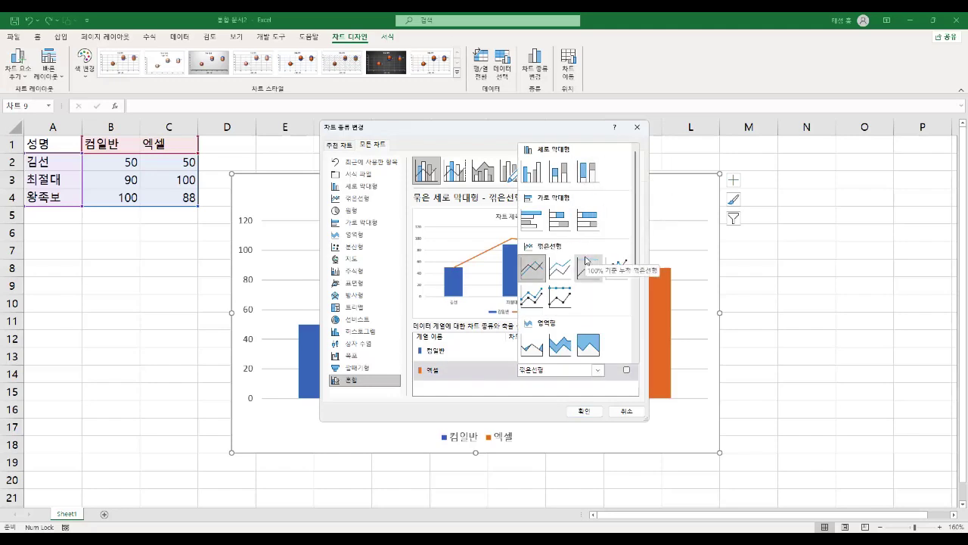
pyautogui.moveTo(639, 270); pyautogui.dragTo(634, 295)
pyautogui.scroll(-3, 589, 282)
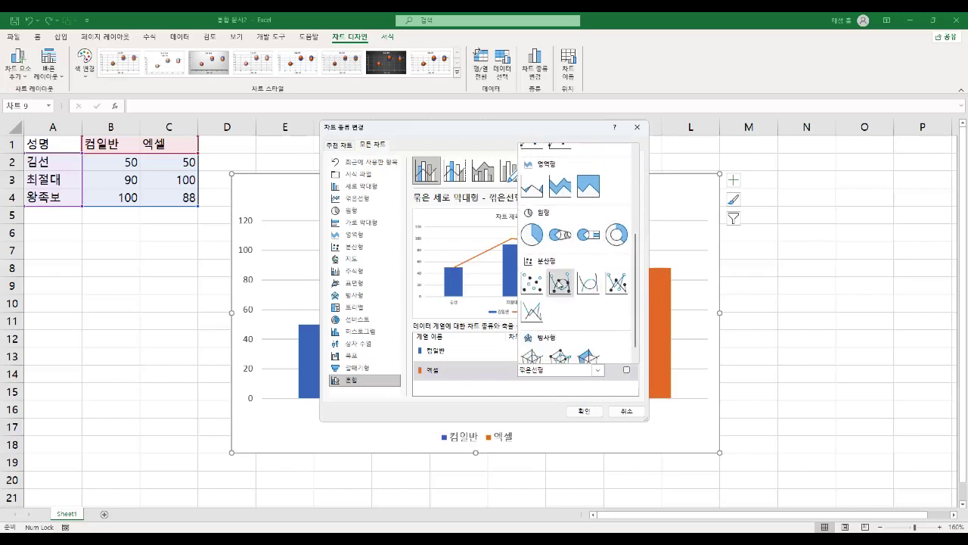
pyautogui.scroll(-1, 588, 344)
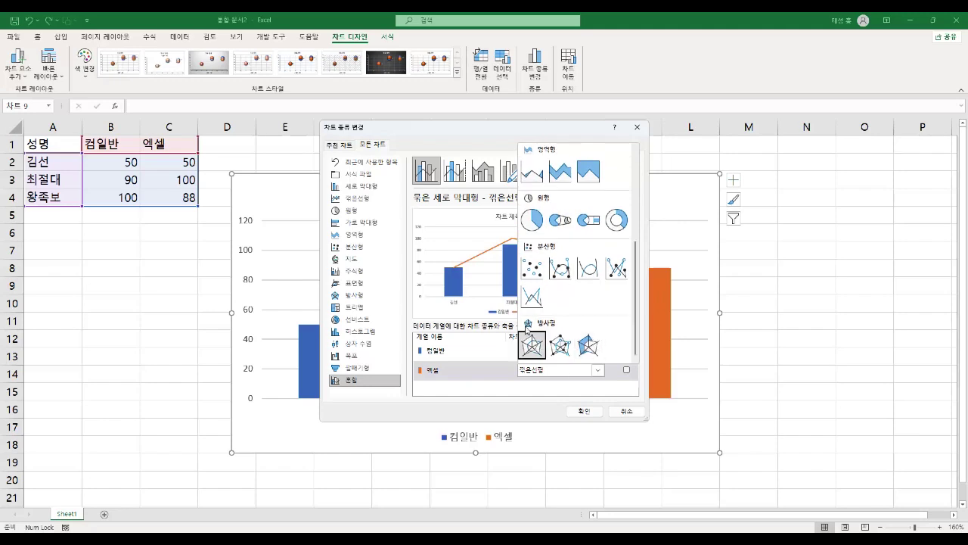
pyautogui.click(618, 227)
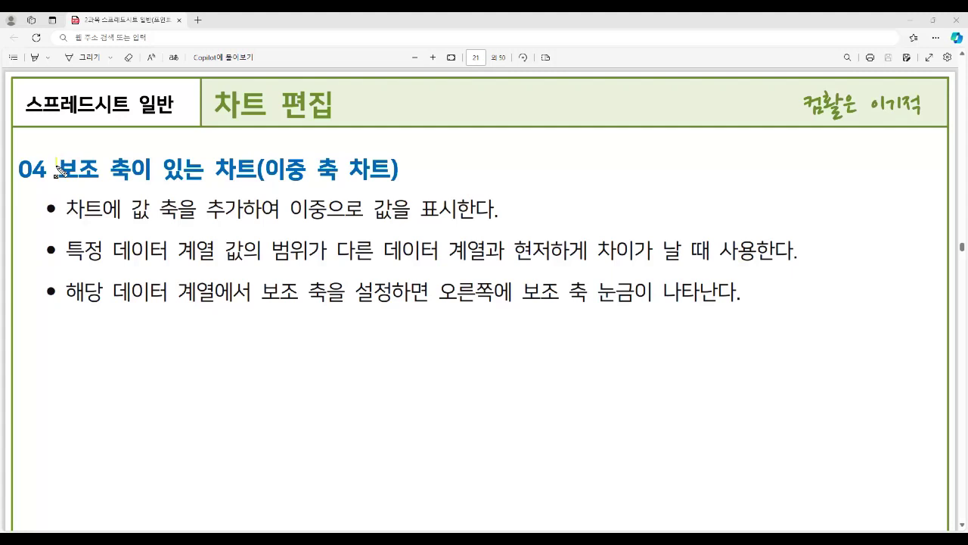
# Step: Mark the page 21 heading and the value axis definition, then box 이중 축 차트 and underline 보조 축
pyautogui.moveTo(57, 168)
pyautogui.mouseDown()
pyautogui.moveTo(161, 184)
pyautogui.moveTo(386, 180)
pyautogui.mouseUp()
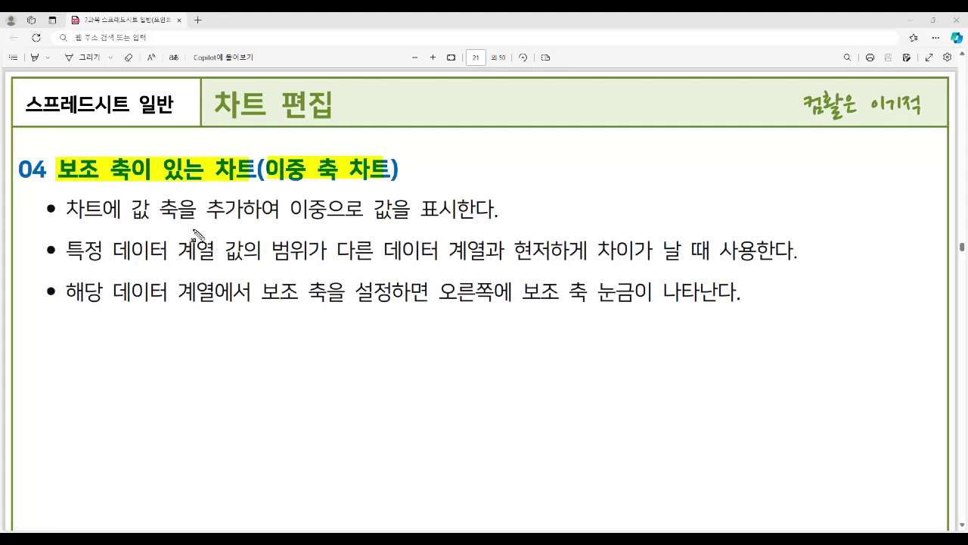
pyautogui.moveTo(133, 200)
pyautogui.mouseDown()
pyautogui.moveTo(153, 222)
pyautogui.moveTo(459, 224)
pyautogui.mouseUp()
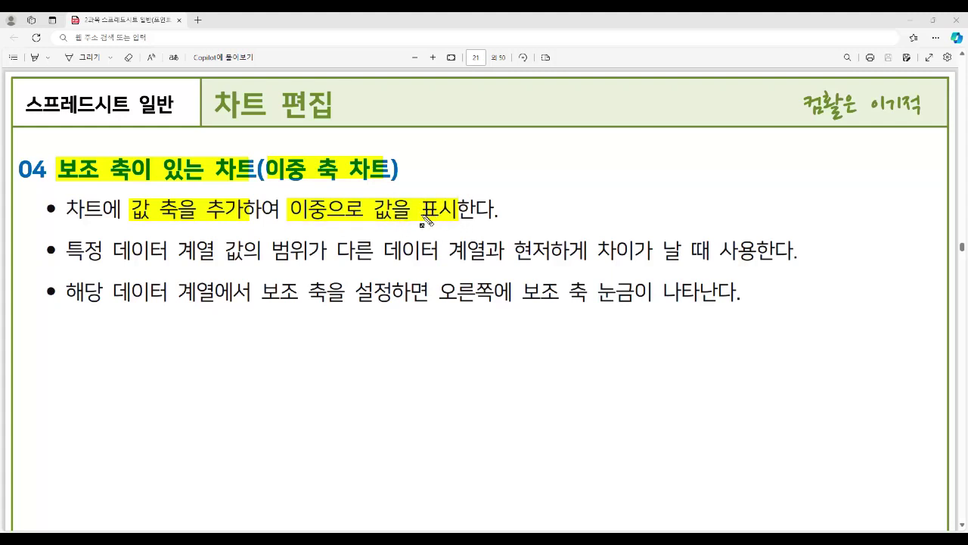
pyautogui.moveTo(265, 156); pyautogui.dragTo(387, 181)
pyautogui.moveTo(59, 180); pyautogui.dragTo(126, 180)
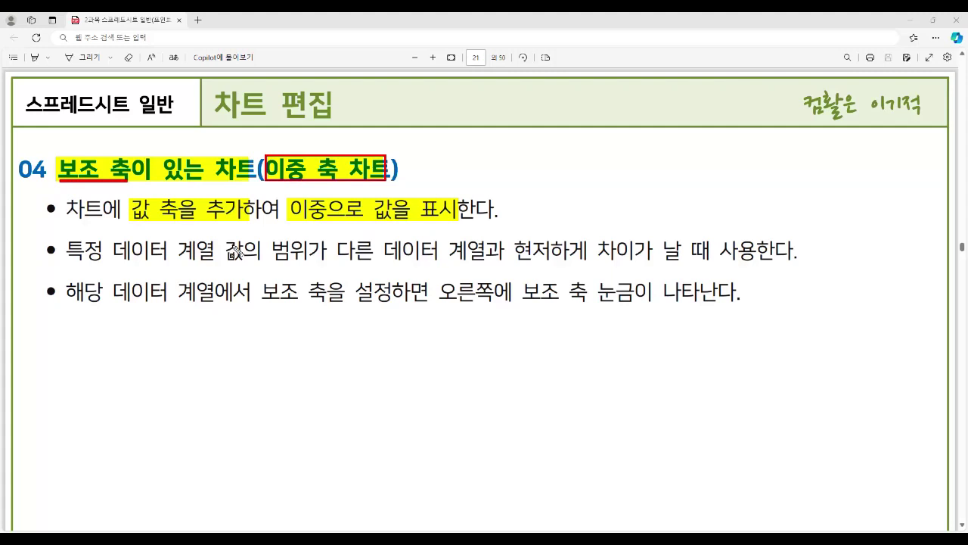
# Step: Mark and box the sentence on when a secondary axis is used, mark where its scale is displayed, then clear all marks
pyautogui.moveTo(68, 251)
pyautogui.mouseDown()
pyautogui.moveTo(521, 264)
pyautogui.moveTo(641, 254)
pyautogui.moveTo(761, 265)
pyautogui.mouseUp()
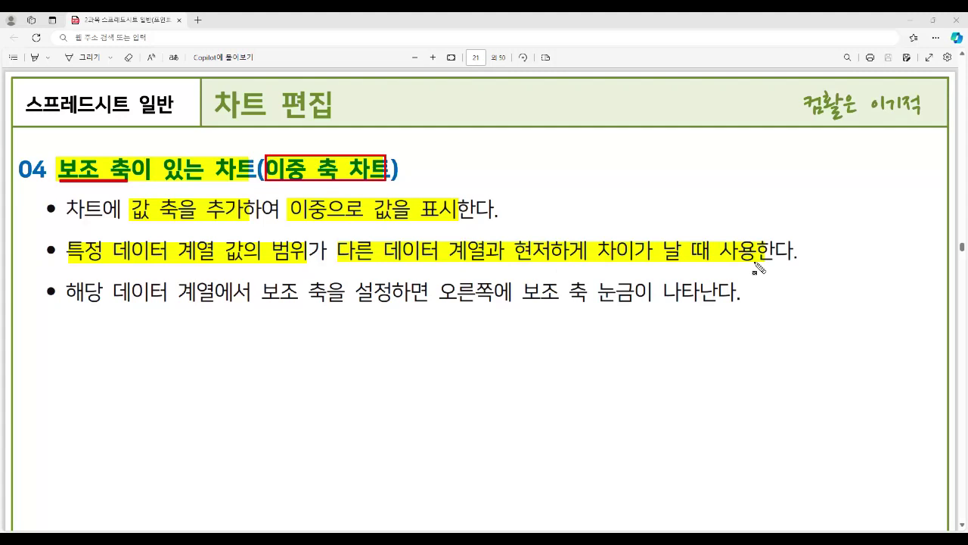
pyautogui.moveTo(59, 236); pyautogui.dragTo(800, 265)
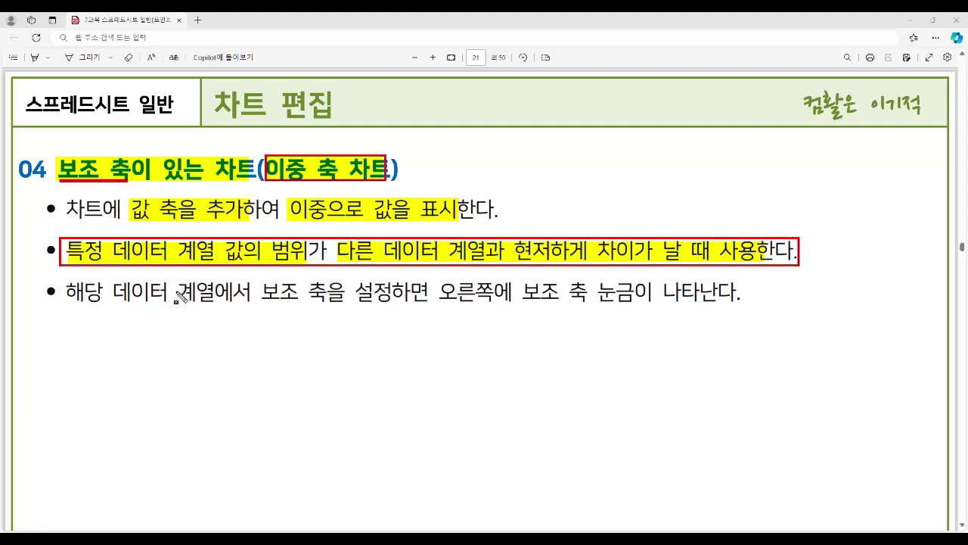
pyautogui.moveTo(259, 293); pyautogui.dragTo(618, 302)
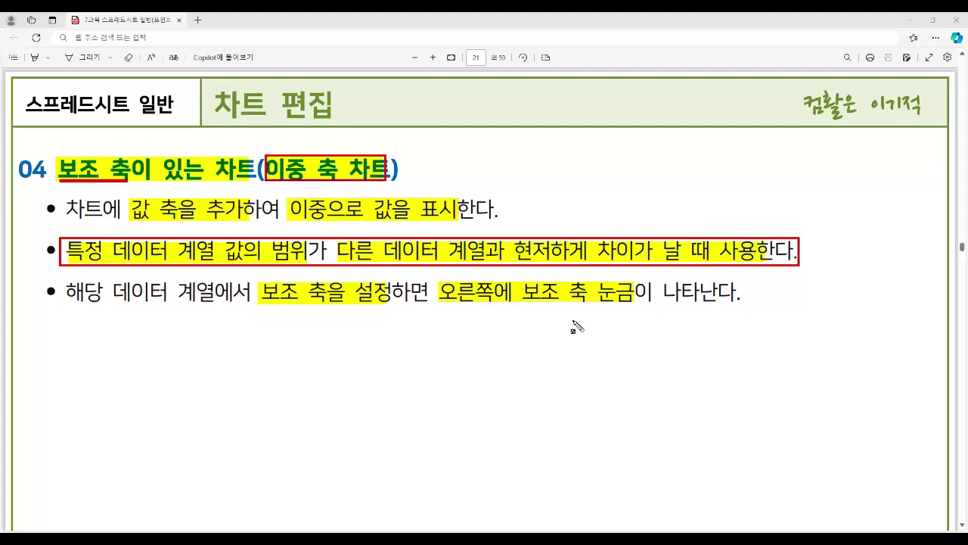
pyautogui.press('Escape')
# Step: Switch to the 통합 문서2 workbook in Excel, plot the 엑셀 series on 보조 축, and mark the secondary axis with an arrow from that option
pyautogui.moveTo(504, 516)
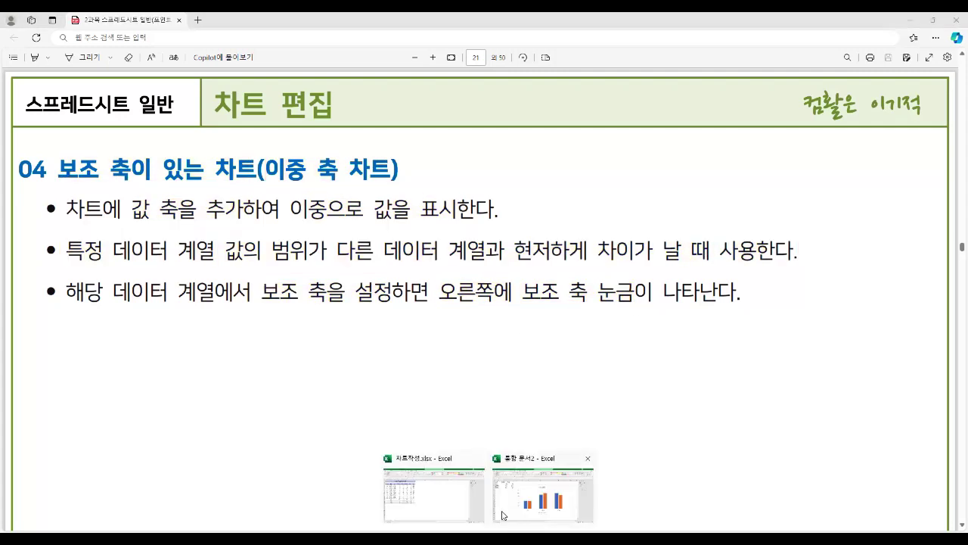
pyautogui.click(538, 499)
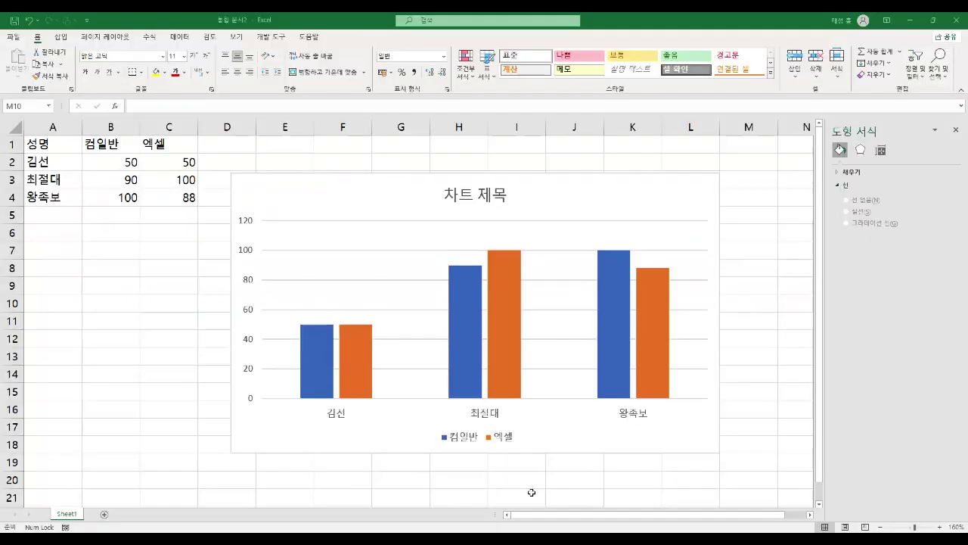
pyautogui.click(358, 349)
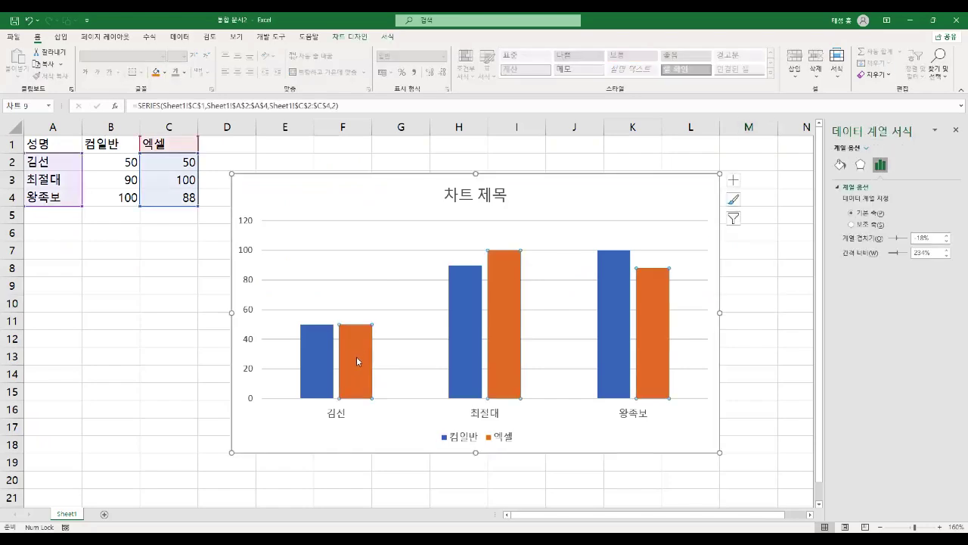
pyautogui.click(852, 225)
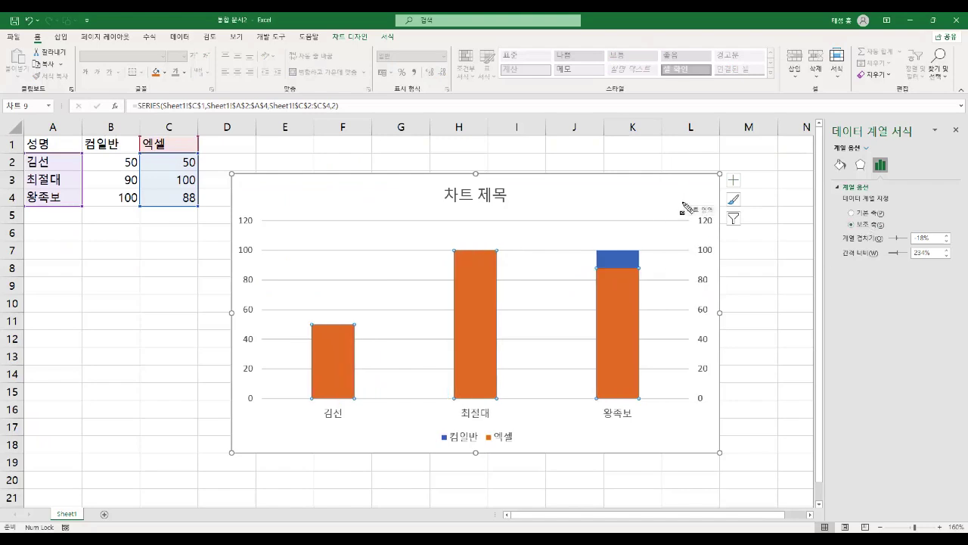
pyautogui.moveTo(679, 194); pyautogui.dragTo(724, 428)
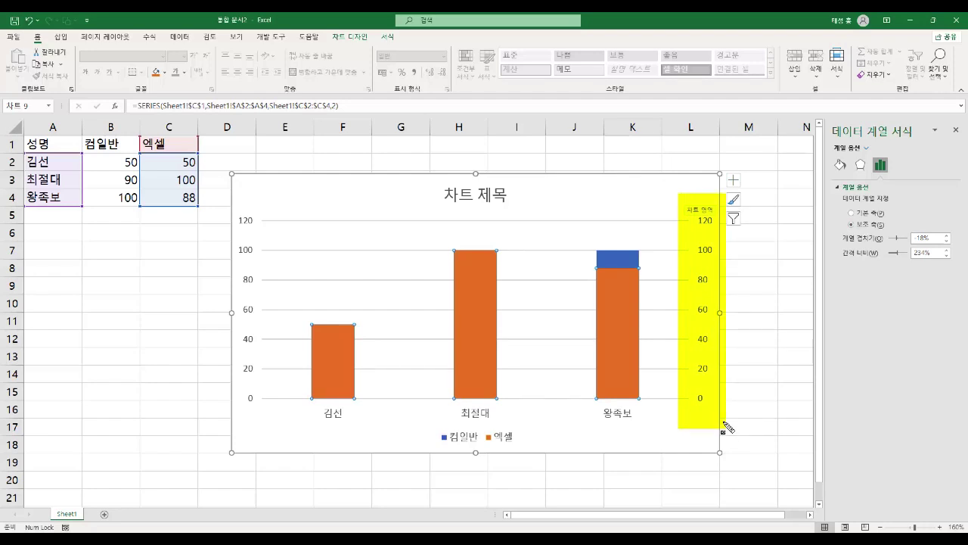
pyautogui.moveTo(842, 228); pyautogui.dragTo(721, 285)
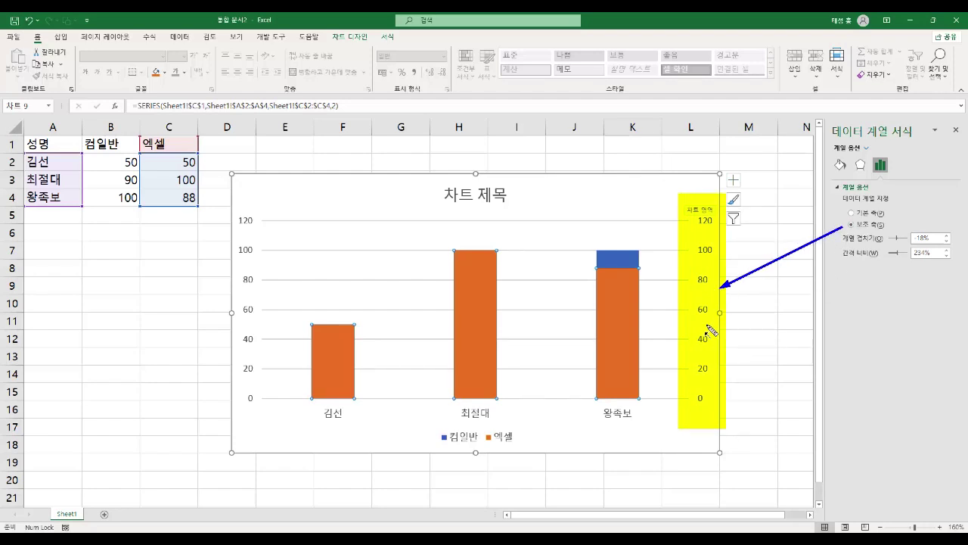
# Step: Clear the marks drawn over the chart and plot the 엑셀 series on 기본 축 again
pyautogui.press('Escape')
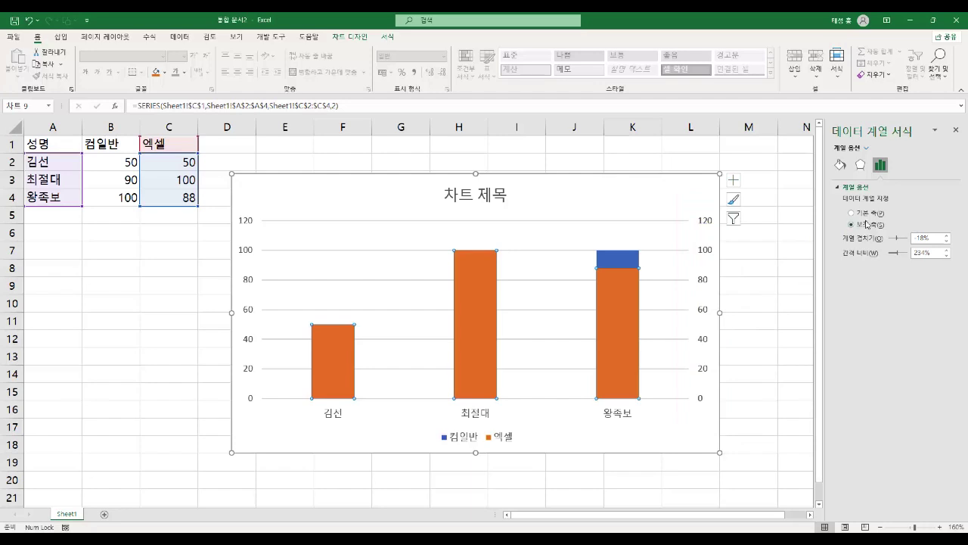
pyautogui.click(866, 213)
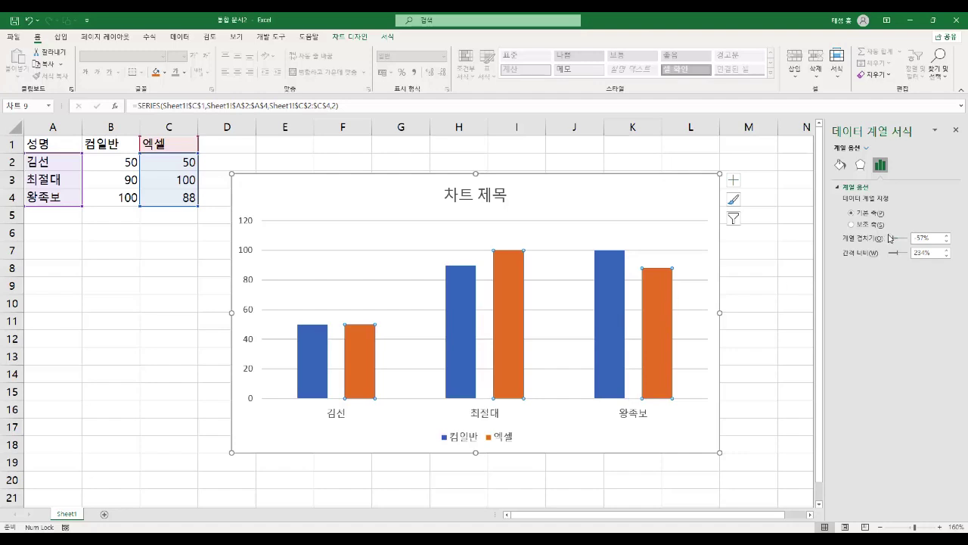
# Step: Try 계열 겹치기 at 46%, 72% and 100% before settling on -3%, and set 간격 너비 to 276%
pyautogui.moveTo(894, 241); pyautogui.dragTo(903, 246)
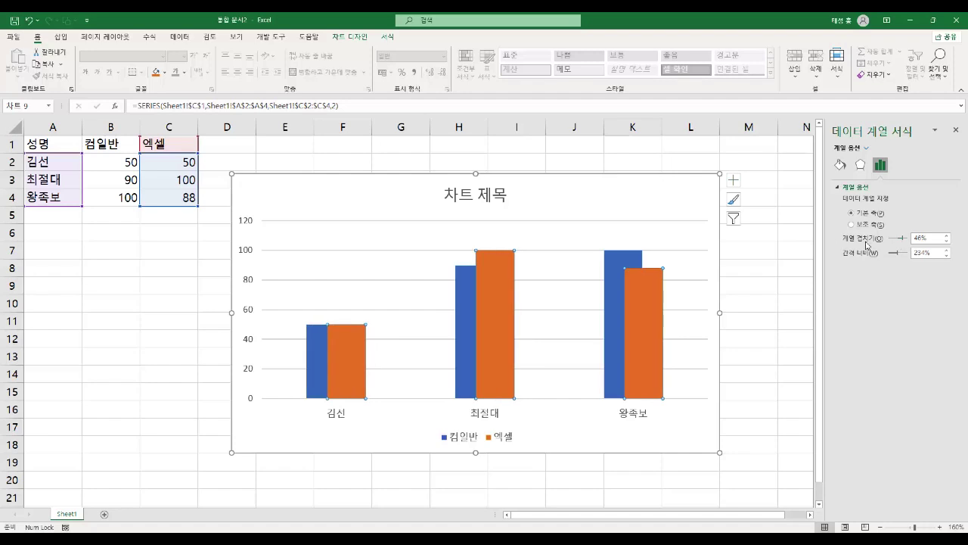
pyautogui.moveTo(904, 242)
pyautogui.mouseDown()
pyautogui.moveTo(890, 243)
pyautogui.moveTo(898, 246)
pyautogui.mouseUp()
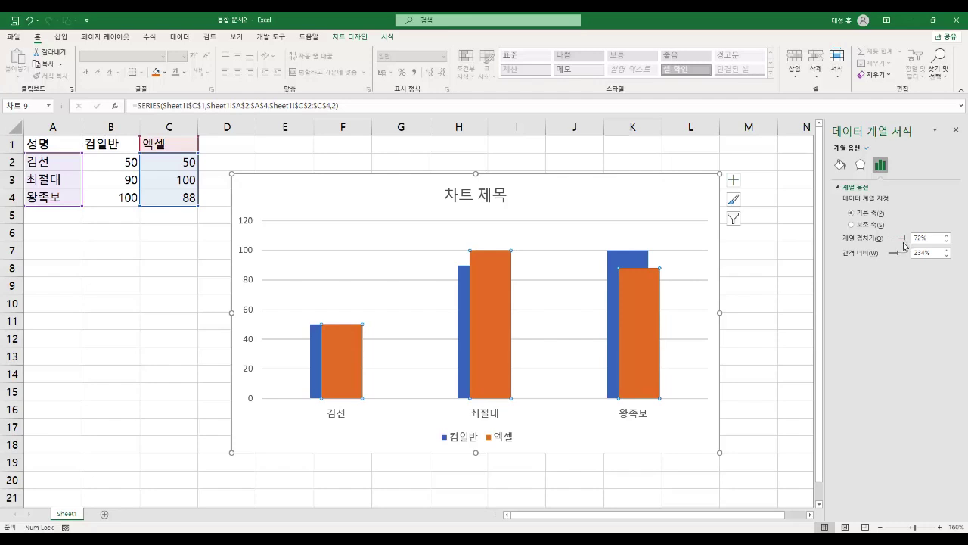
pyautogui.moveTo(911, 242); pyautogui.dragTo(906, 245)
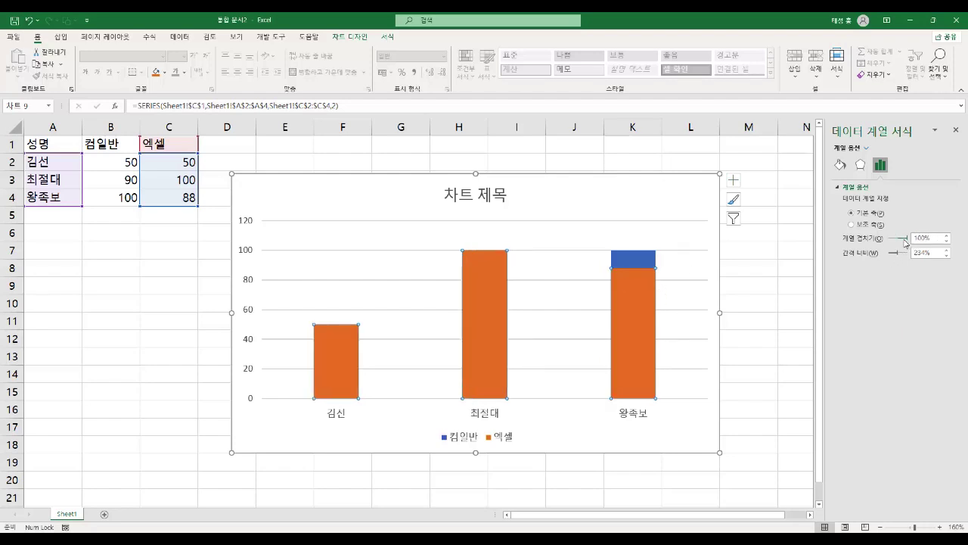
pyautogui.moveTo(907, 242); pyautogui.dragTo(899, 245)
pyautogui.moveTo(910, 241); pyautogui.dragTo(896, 239)
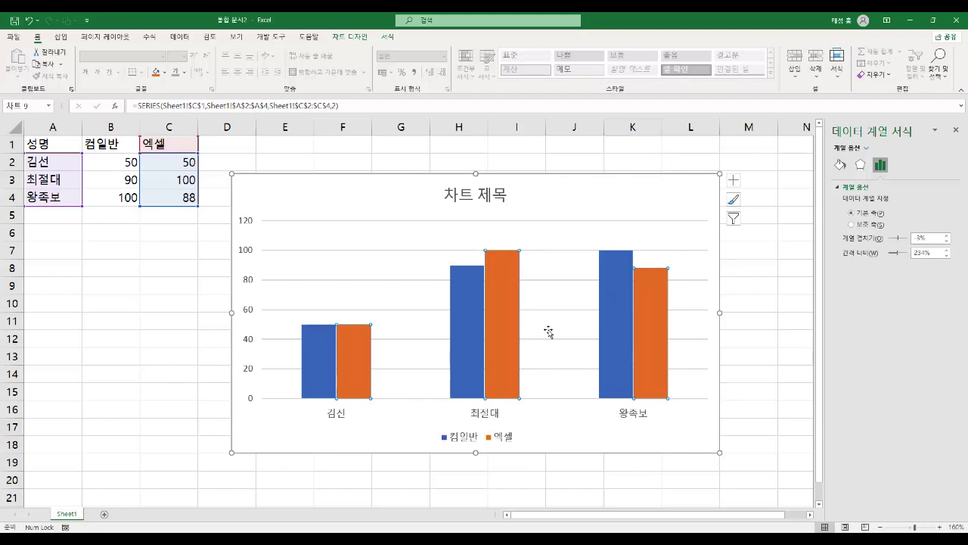
pyautogui.moveTo(899, 253)
pyautogui.mouseDown()
pyautogui.moveTo(883, 261)
pyautogui.moveTo(900, 257)
pyautogui.mouseUp()
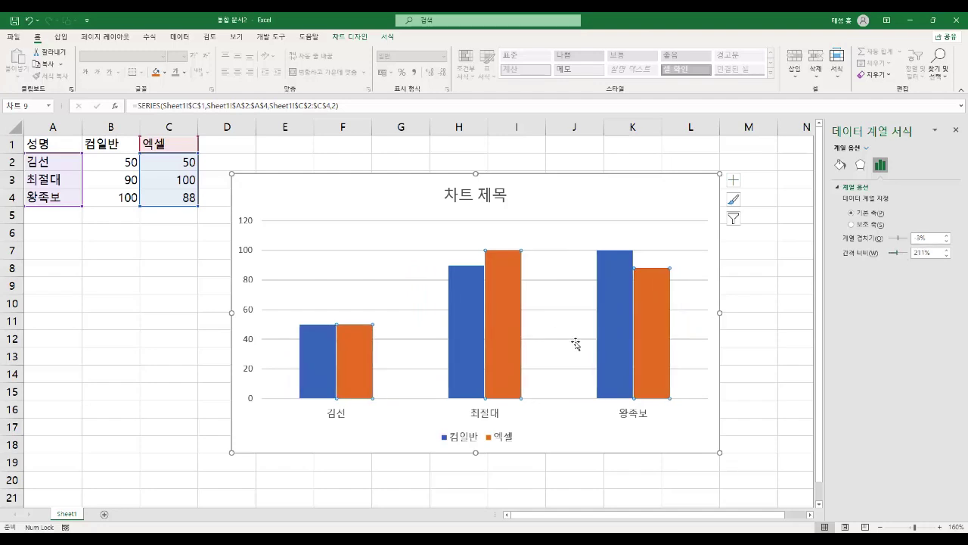
pyautogui.moveTo(899, 256)
pyautogui.mouseDown()
pyautogui.moveTo(881, 260)
pyautogui.moveTo(913, 256)
pyautogui.moveTo(898, 262)
pyautogui.mouseUp()
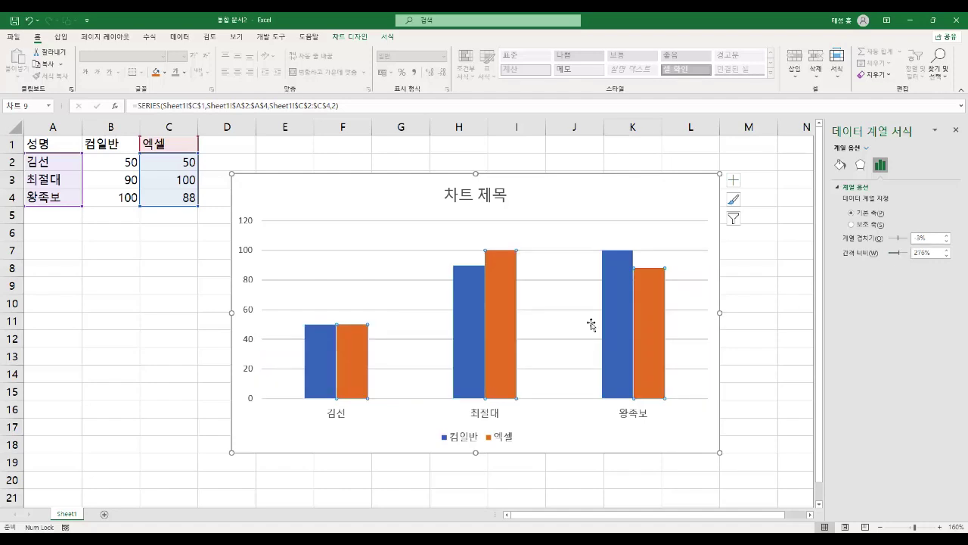
# Step: Select the chart's vertical value axis and open its 축 옵션 settings
pyautogui.moveTo(340, 328)
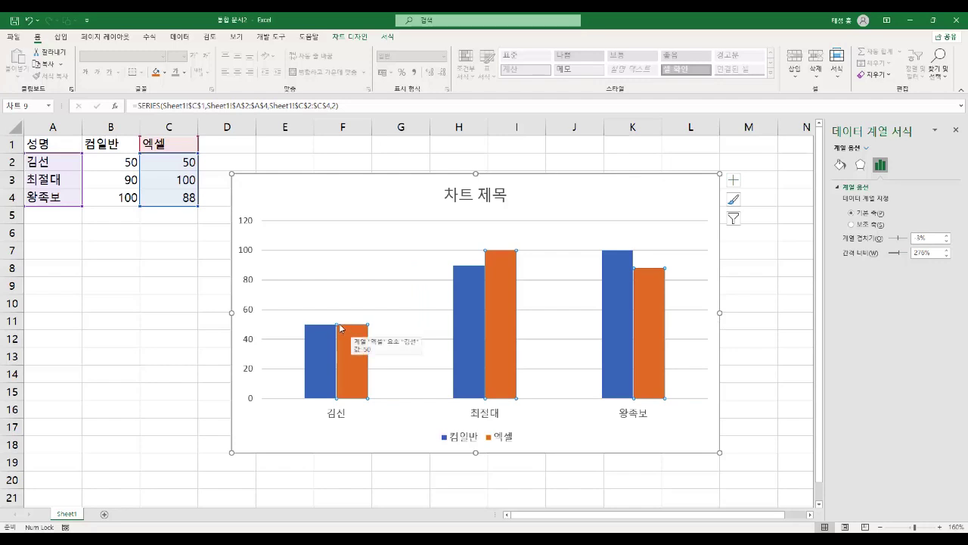
pyautogui.click(257, 313)
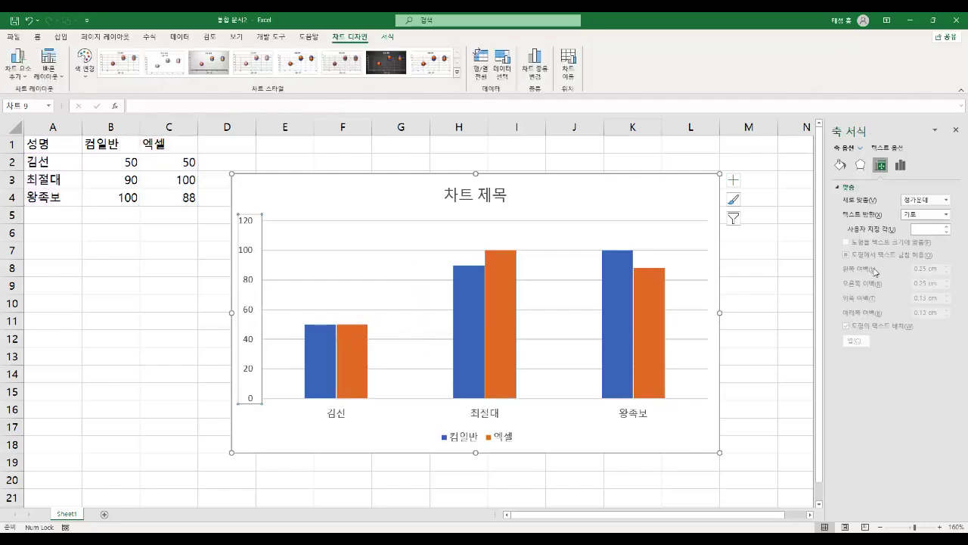
pyautogui.click(901, 165)
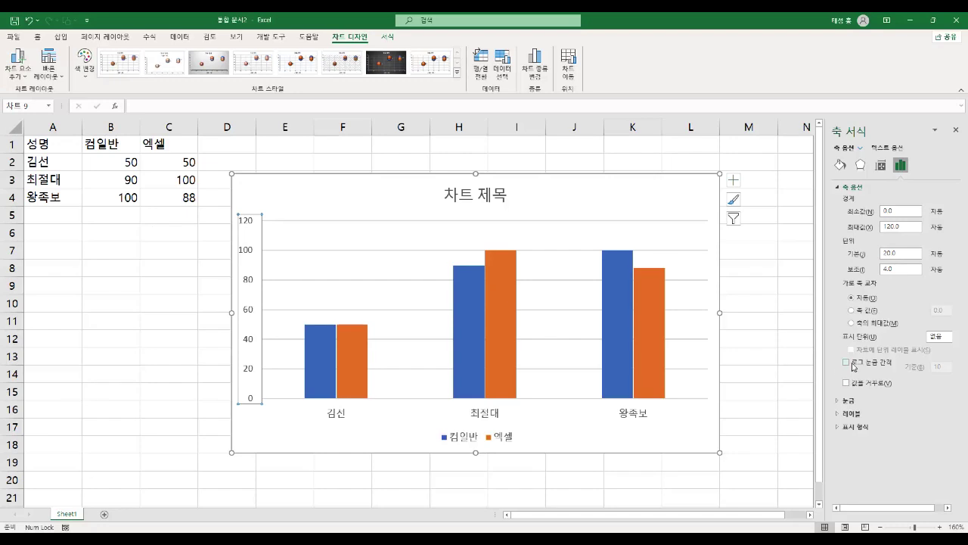
# Step: Try 로그 눈금 간격 with base 10 and 값을 거꾸로 on the value axis, switching each off again
pyautogui.click(852, 363)
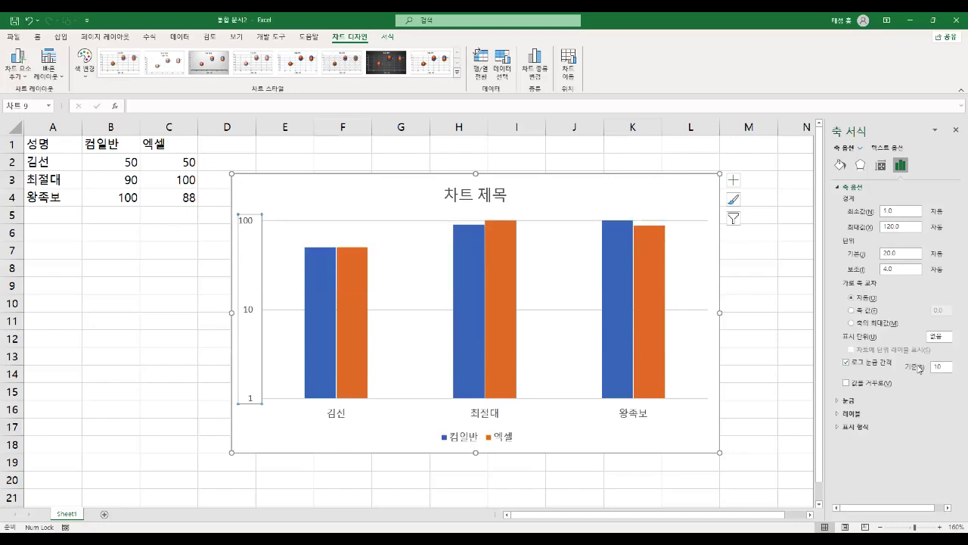
pyautogui.click(880, 365)
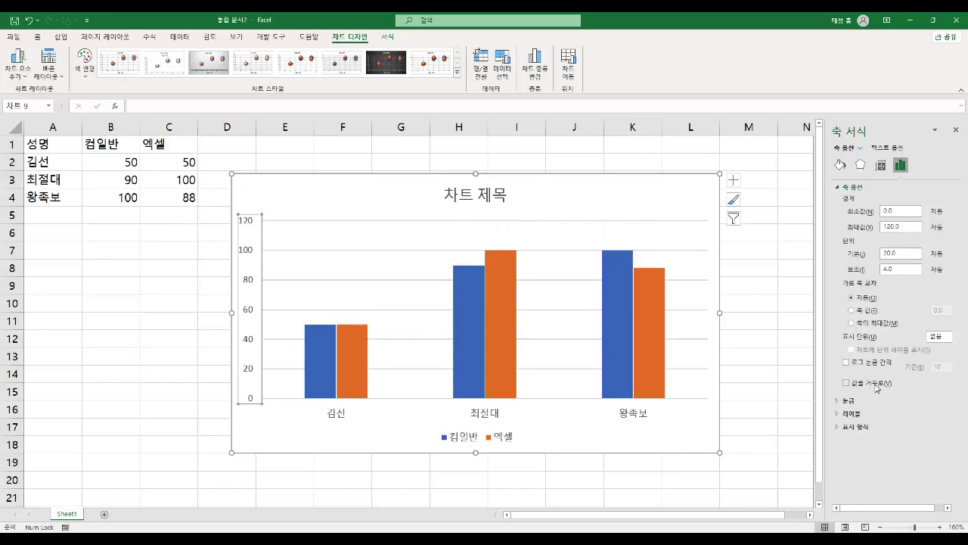
pyautogui.click(878, 386)
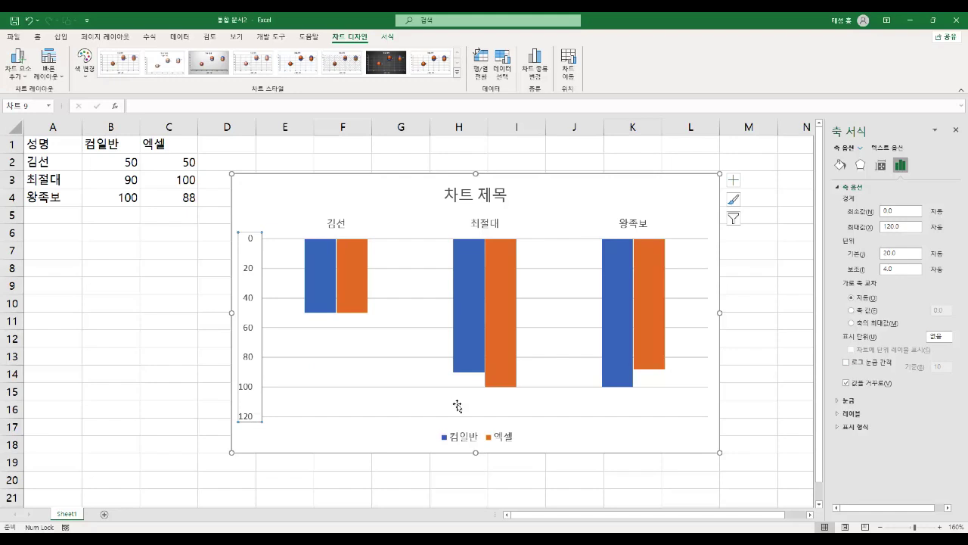
pyautogui.click(866, 383)
pyautogui.click(869, 385)
pyautogui.click(869, 384)
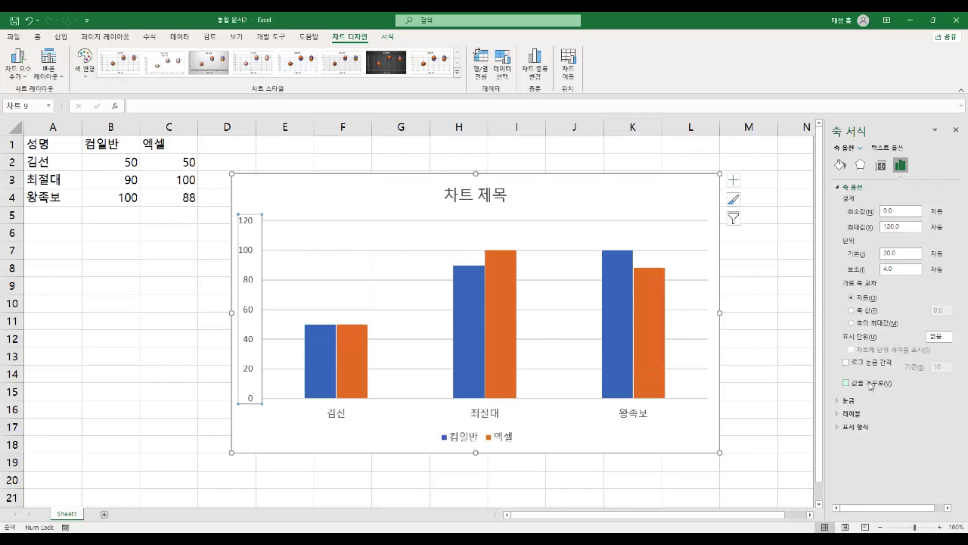
# Step: Compare 로그 눈금 간격 and 값을 거꾸로 alternately on the value axis, leaving only 값을 거꾸로 enabled
pyautogui.click(878, 364)
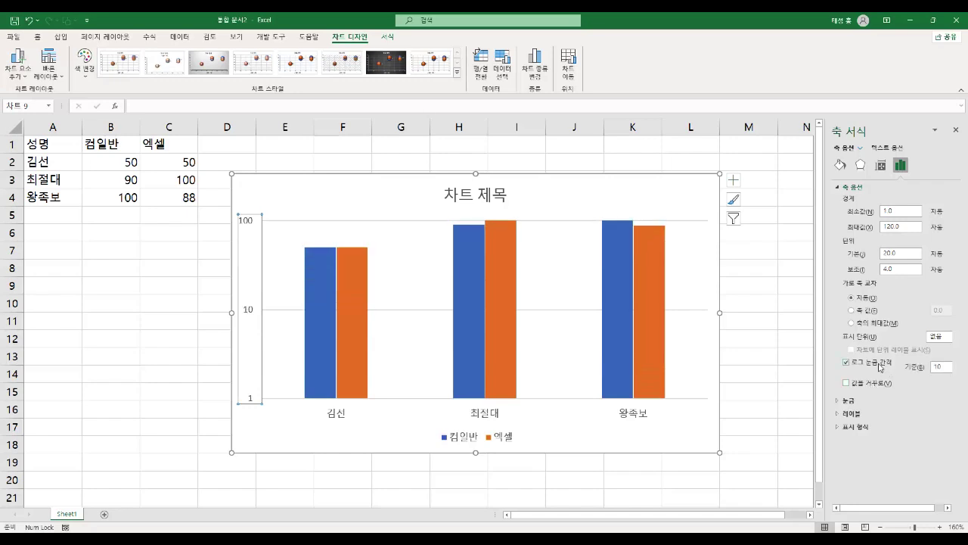
pyautogui.click(881, 367)
pyautogui.click(882, 386)
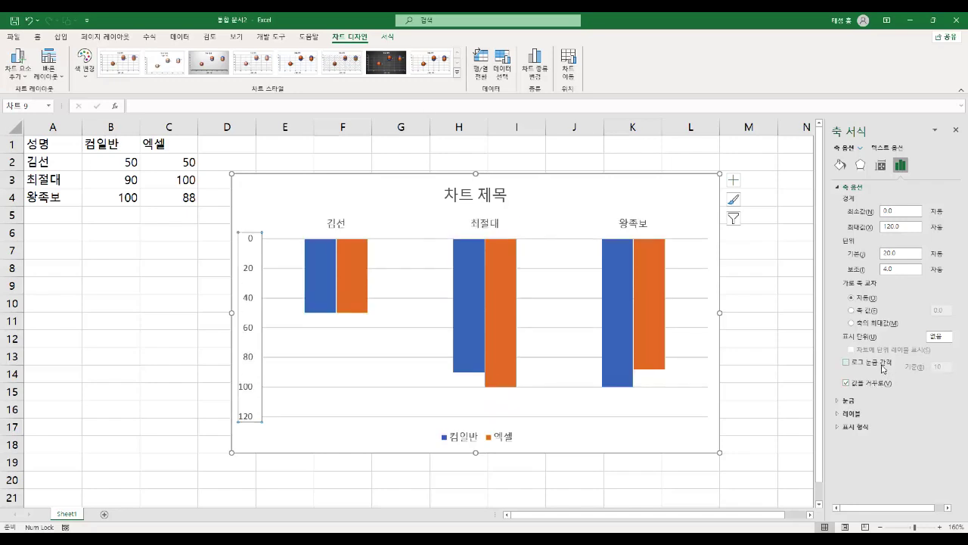
pyautogui.click(881, 367)
pyautogui.click(878, 385)
pyautogui.click(878, 365)
pyautogui.click(877, 365)
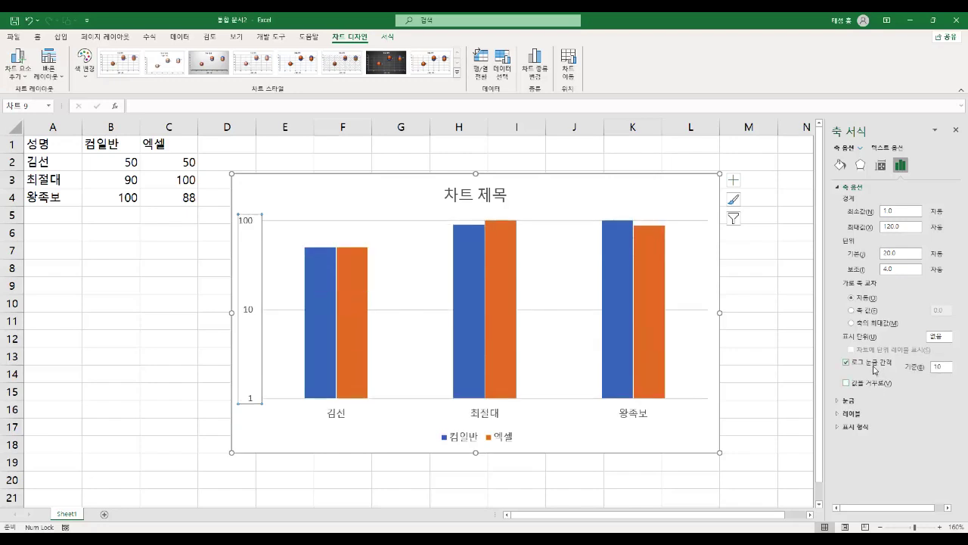
pyautogui.click(877, 364)
pyautogui.click(877, 385)
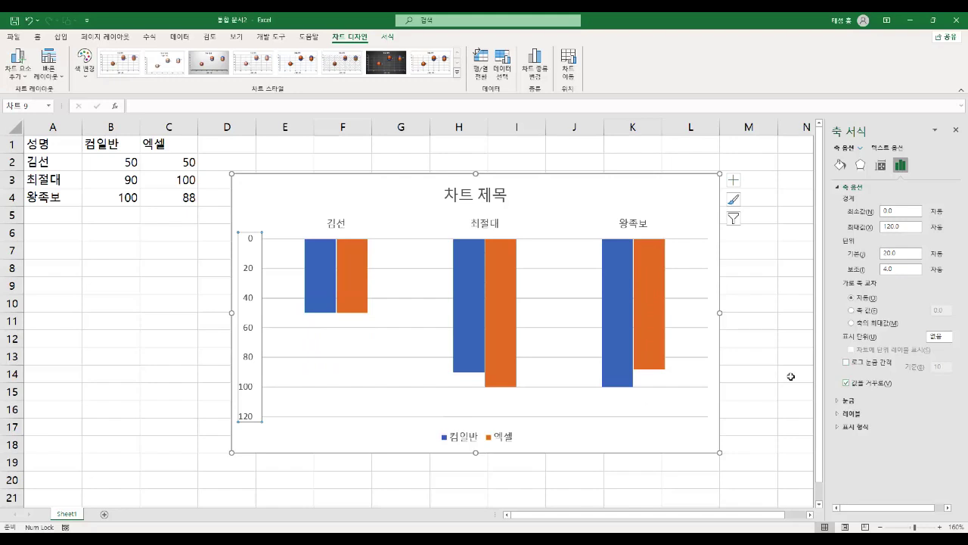